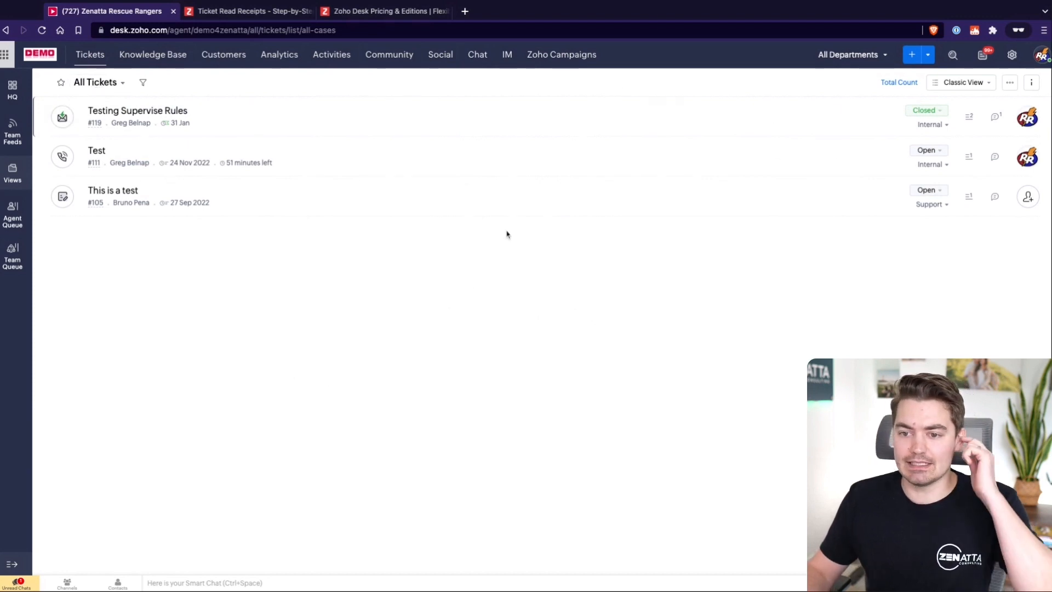
- Show the My Open Tickets view for all departments
{"action": "left_click", "coordinate": [90, 83]}
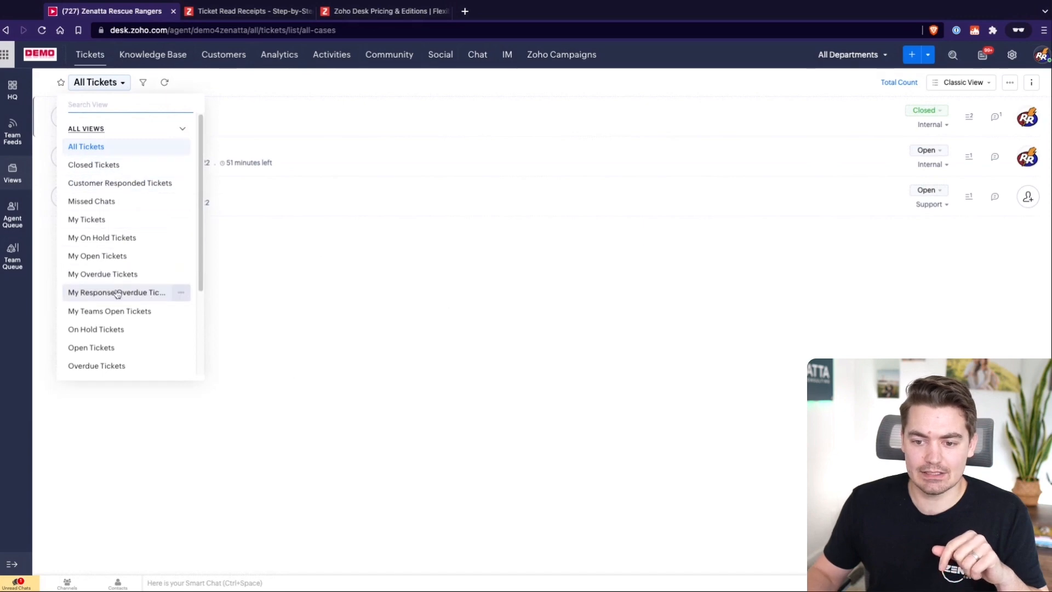
{"action": "scroll", "coordinate": [117, 293], "scroll_direction": "down", "scroll_amount": 2}
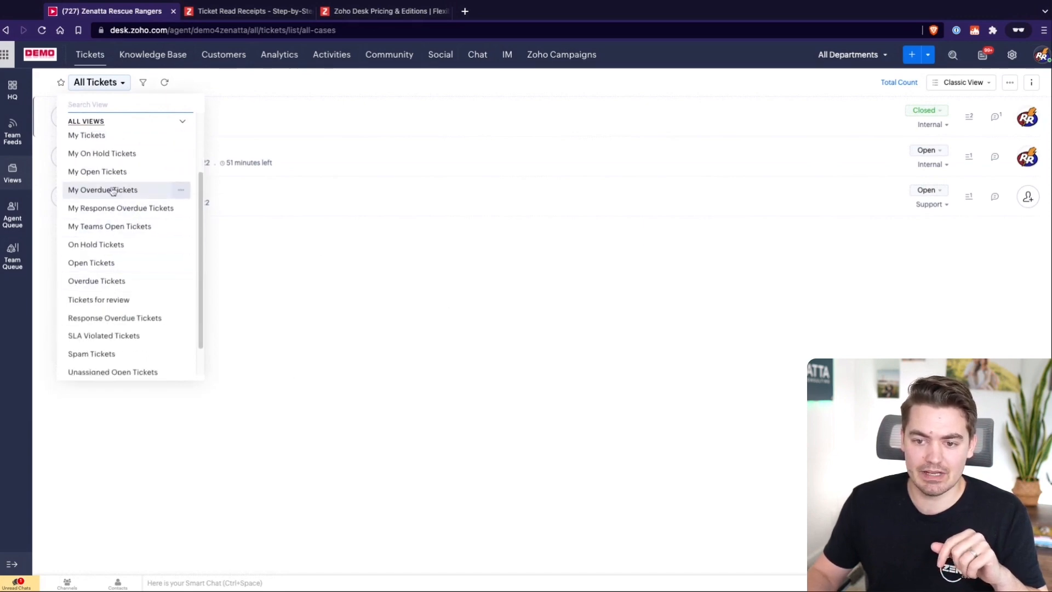
{"action": "left_click", "coordinate": [102, 174]}
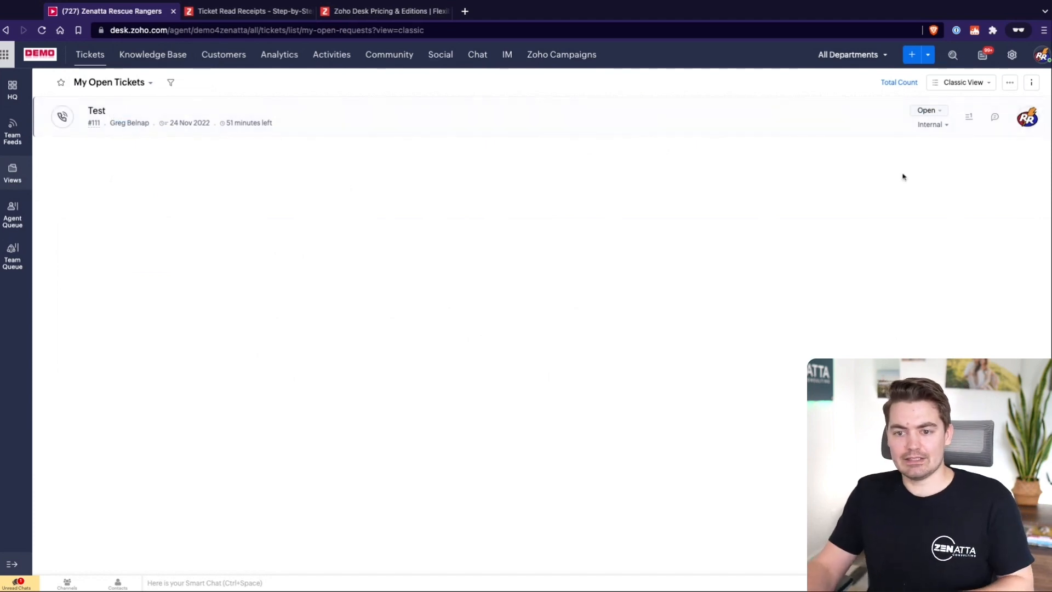
- Switch to the Internal department and show its My Open Tickets view
{"action": "left_click", "coordinate": [837, 56]}
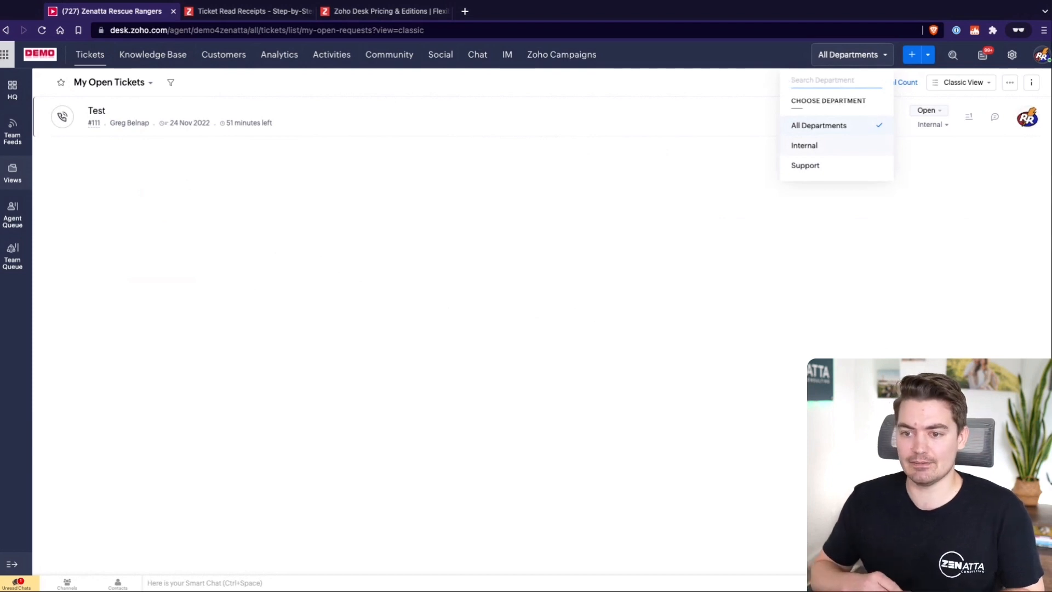
{"action": "left_click", "coordinate": [825, 153]}
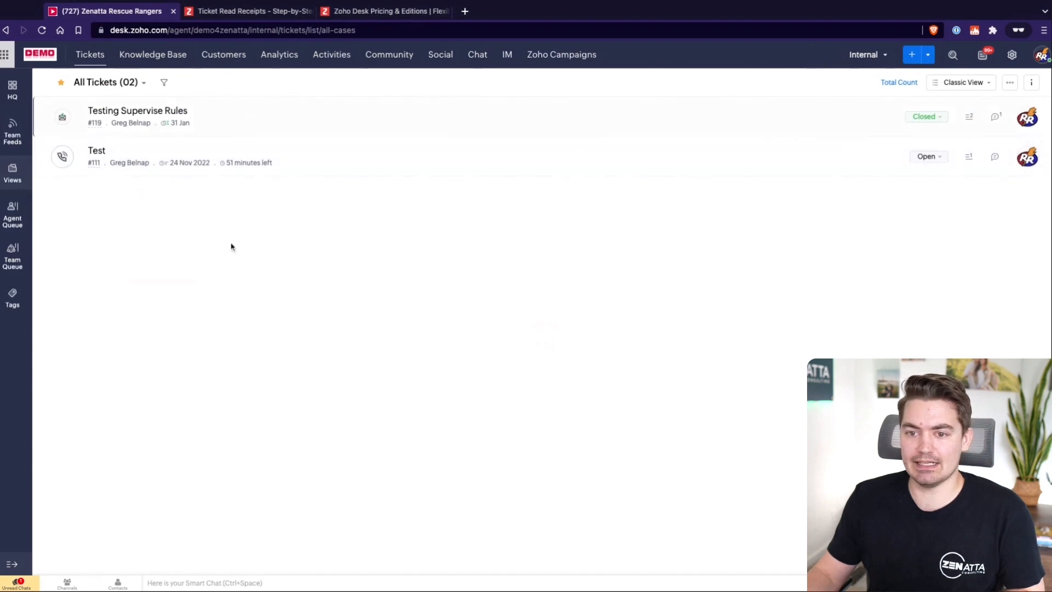
{"action": "left_click", "coordinate": [112, 82]}
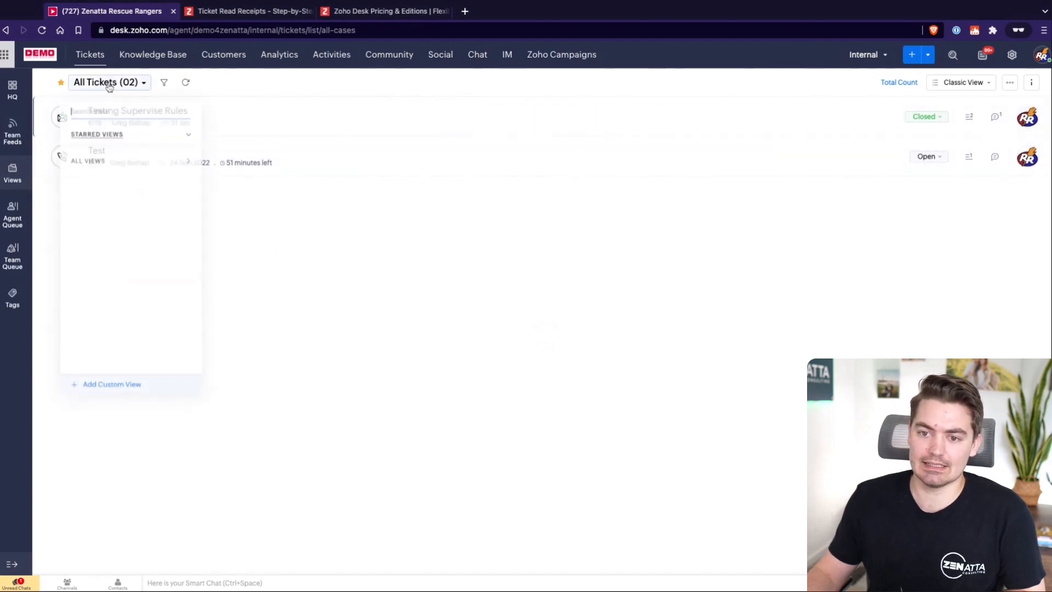
{"action": "left_click", "coordinate": [107, 172]}
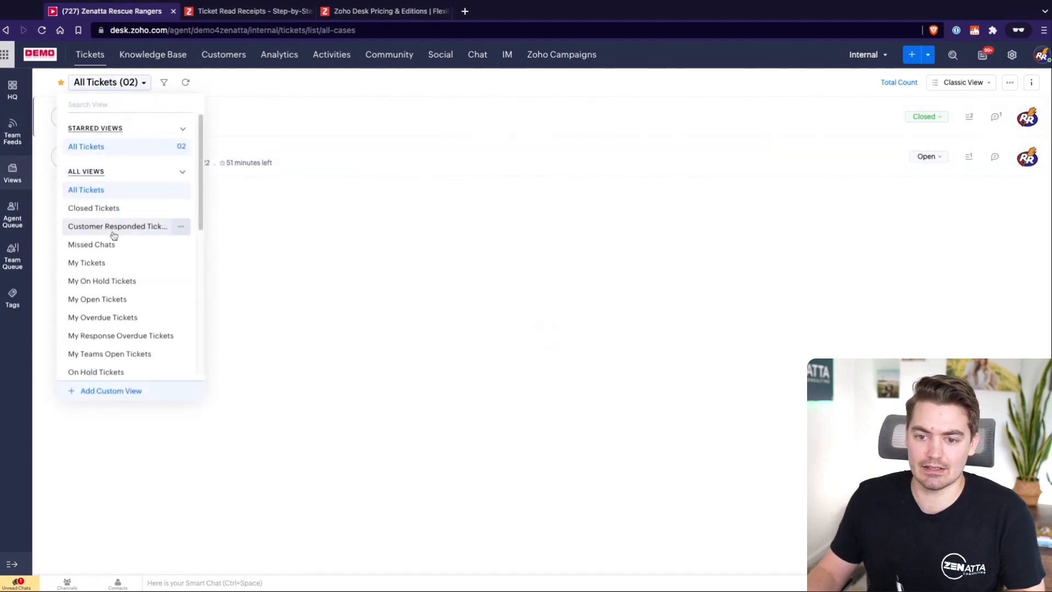
{"action": "left_click", "coordinate": [110, 272]}
{"action": "left_click", "coordinate": [97, 83]}
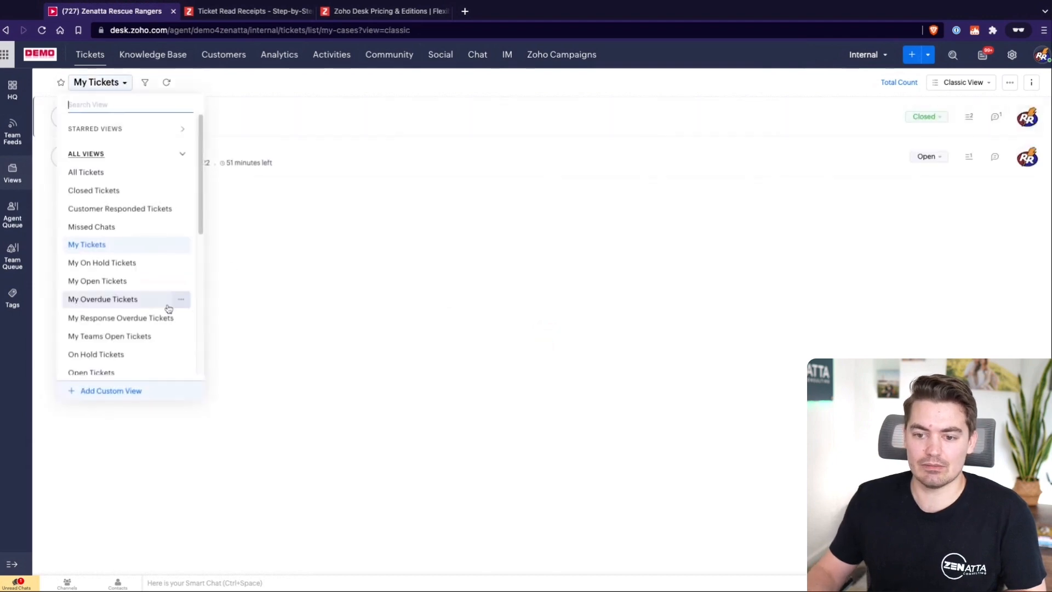
{"action": "left_click", "coordinate": [120, 282]}
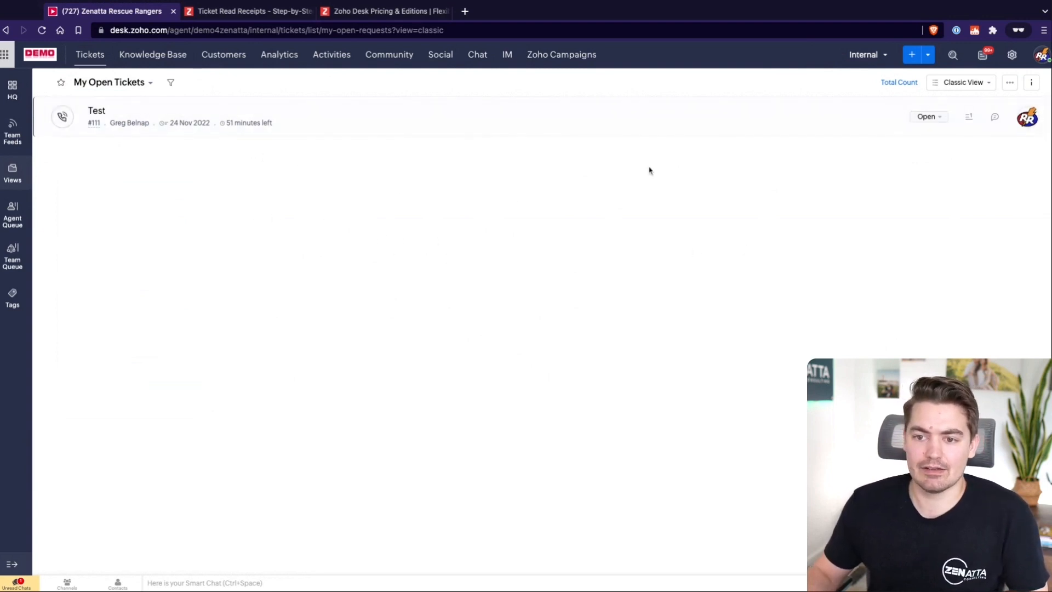
- Display the open tickets list in Compact View and change it to the Status Mode work mode
{"action": "left_click", "coordinate": [963, 83]}
{"action": "left_click", "coordinate": [934, 131]}
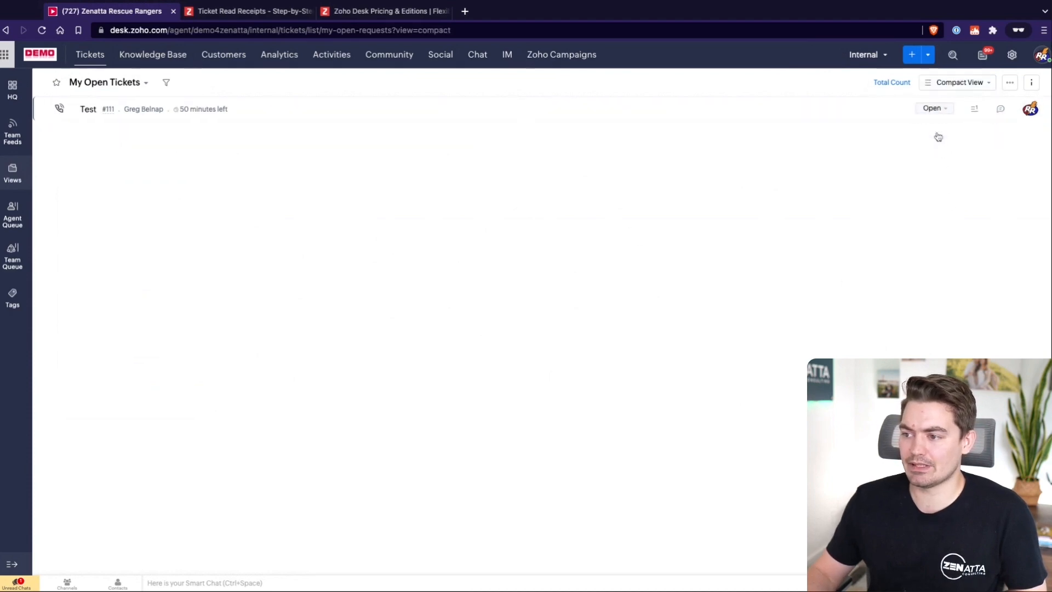
{"action": "left_click", "coordinate": [959, 84]}
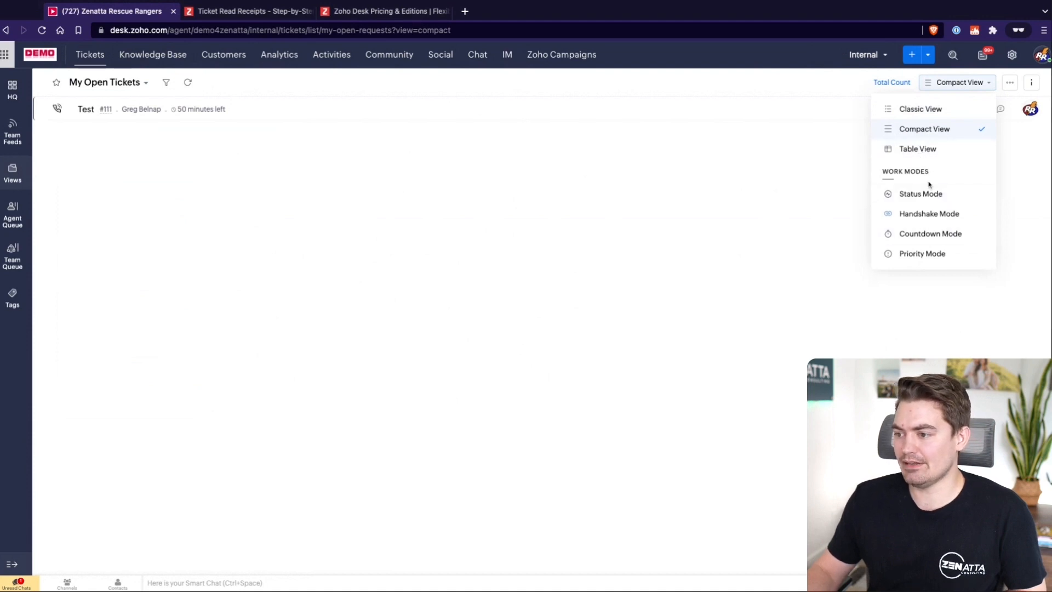
{"action": "left_click_drag", "start_coordinate": [886, 171], "coordinate": [911, 172]}
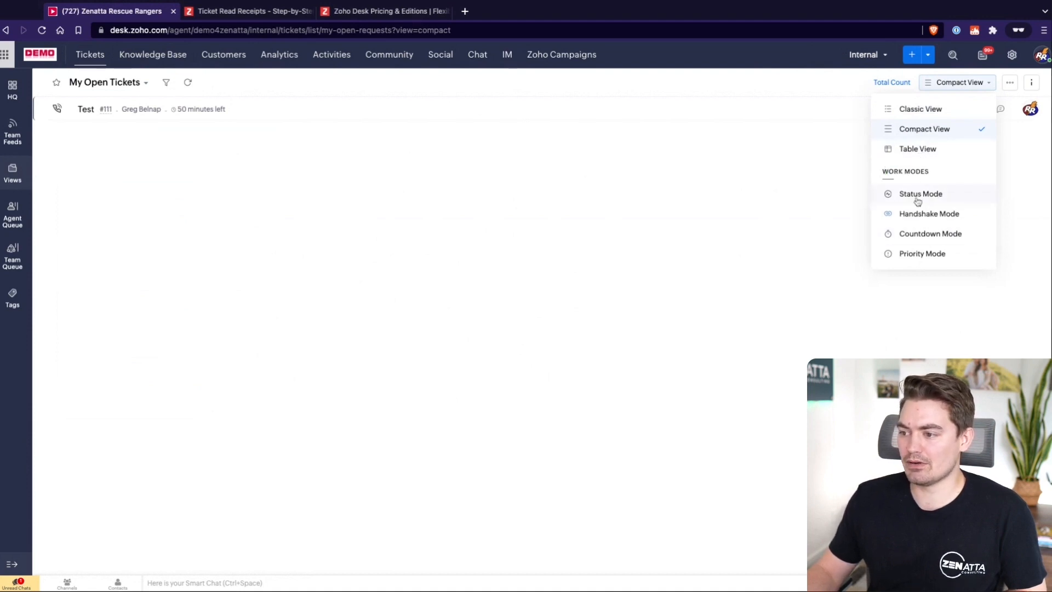
{"action": "left_click", "coordinate": [923, 198]}
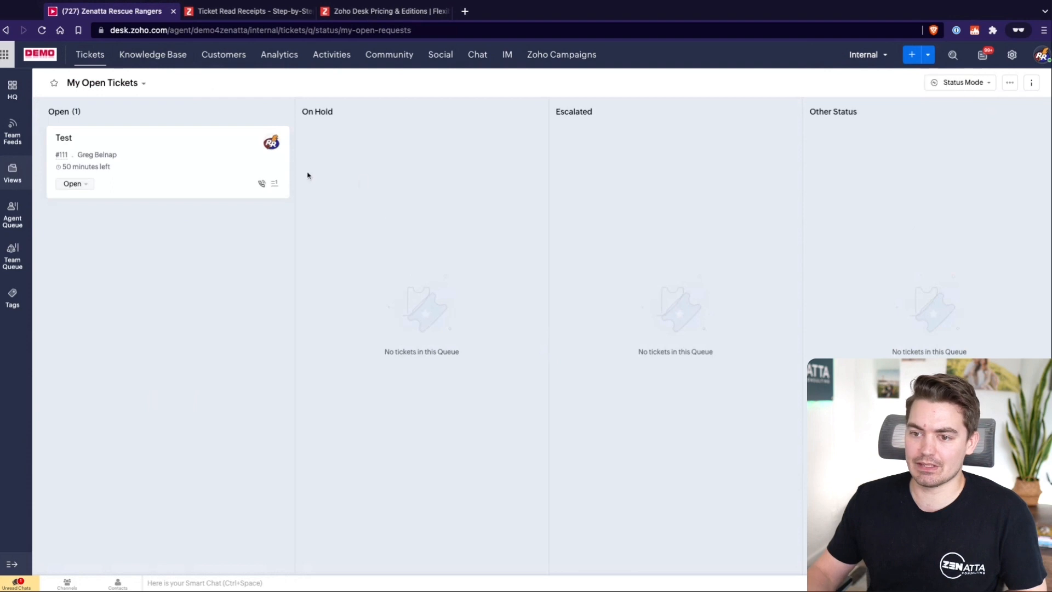
- Change the open tickets to Handshake Mode and review the Contacts/Leads, Customers and Potentials columns
{"action": "left_click", "coordinate": [966, 87]}
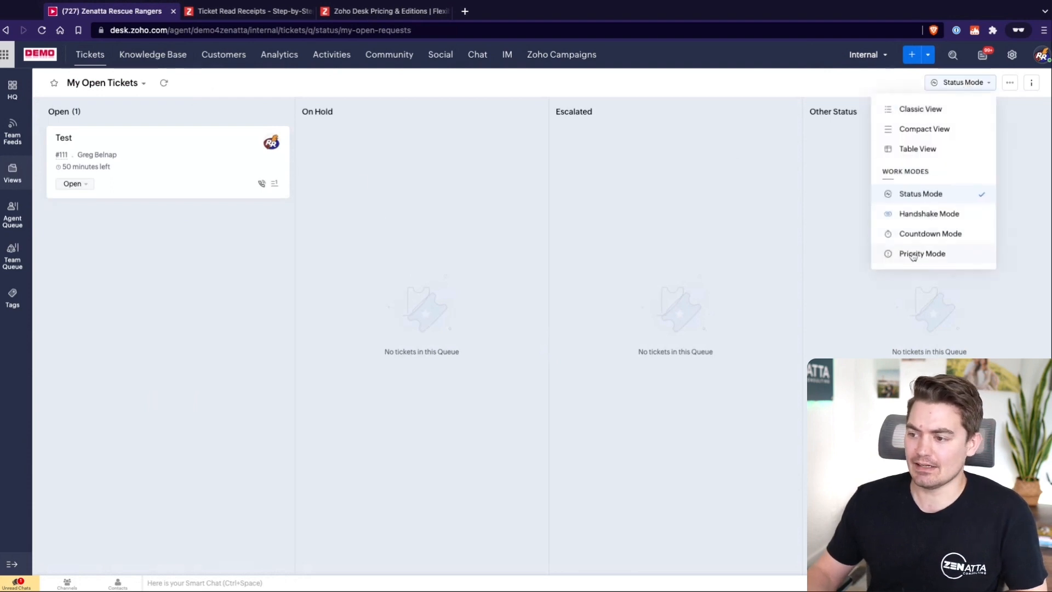
{"action": "left_click", "coordinate": [929, 220]}
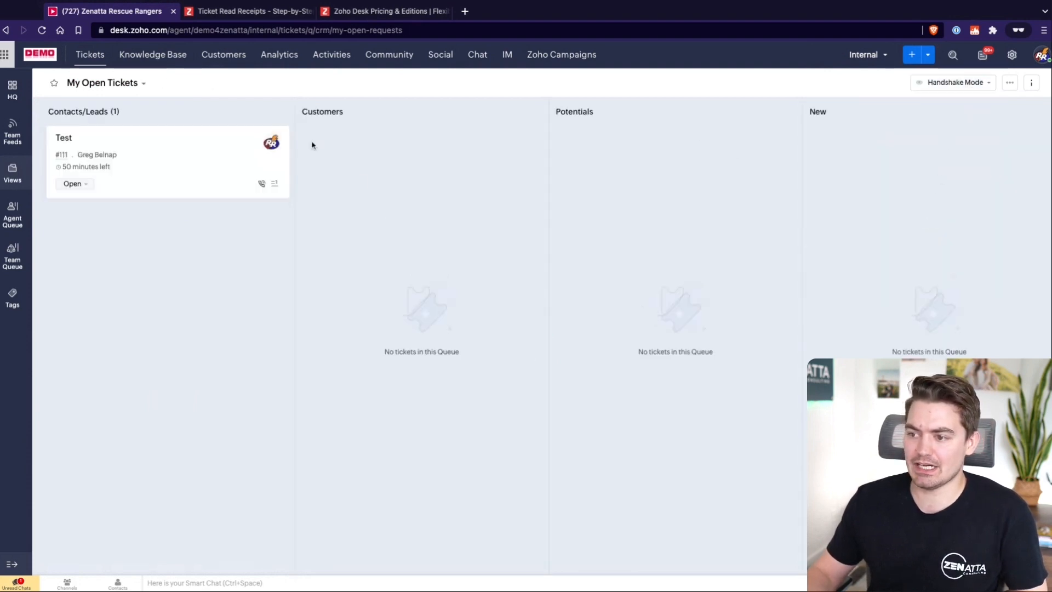
{"action": "left_click_drag", "start_coordinate": [48, 111], "coordinate": [196, 105]}
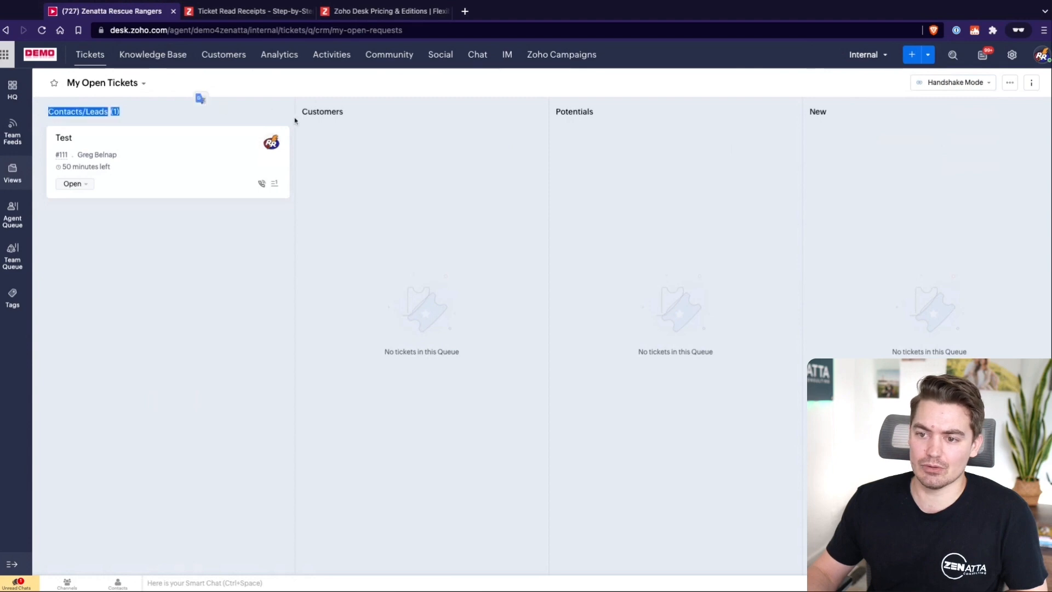
{"action": "left_click_drag", "start_coordinate": [295, 121], "coordinate": [370, 106]}
{"action": "left_click", "coordinate": [196, 127]}
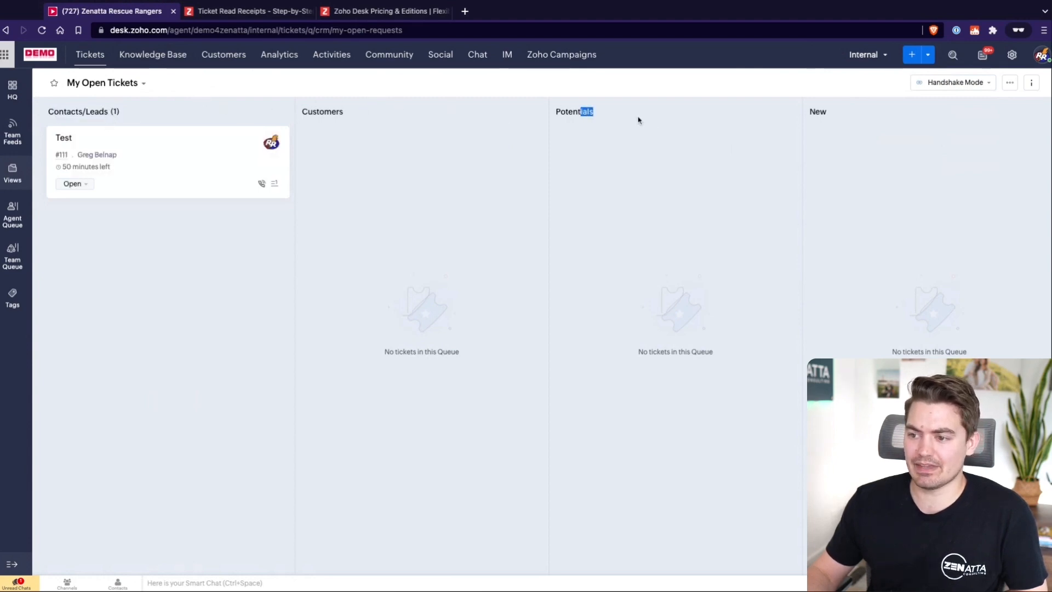
{"action": "left_click", "coordinate": [591, 112]}
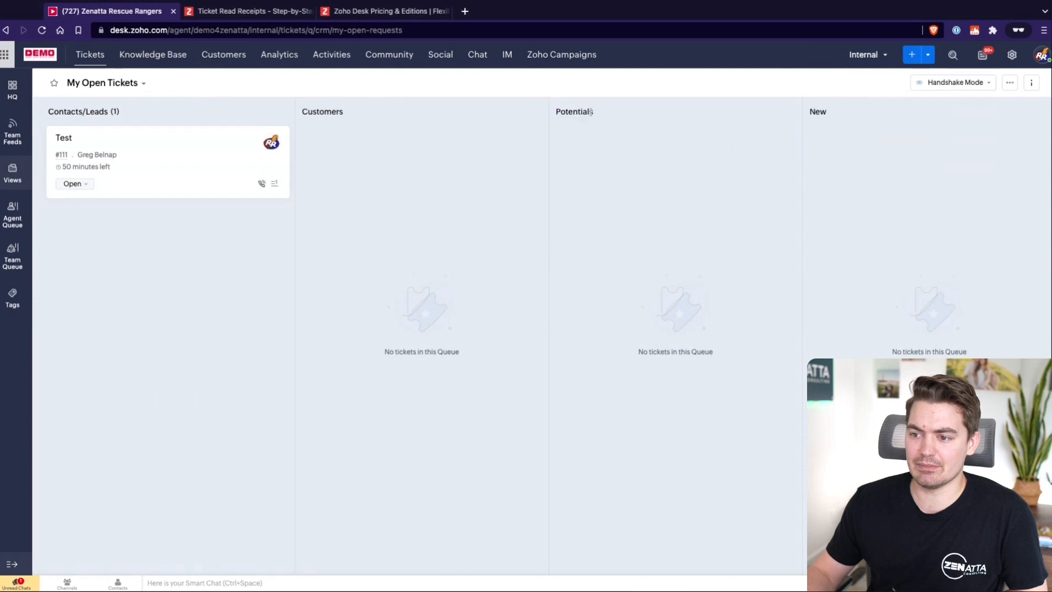
{"action": "double_click", "coordinate": [324, 112]}
- Review the due-time columns of the open tickets in Countdown Mode and return the list to Classic View
{"action": "left_click", "coordinate": [955, 85]}
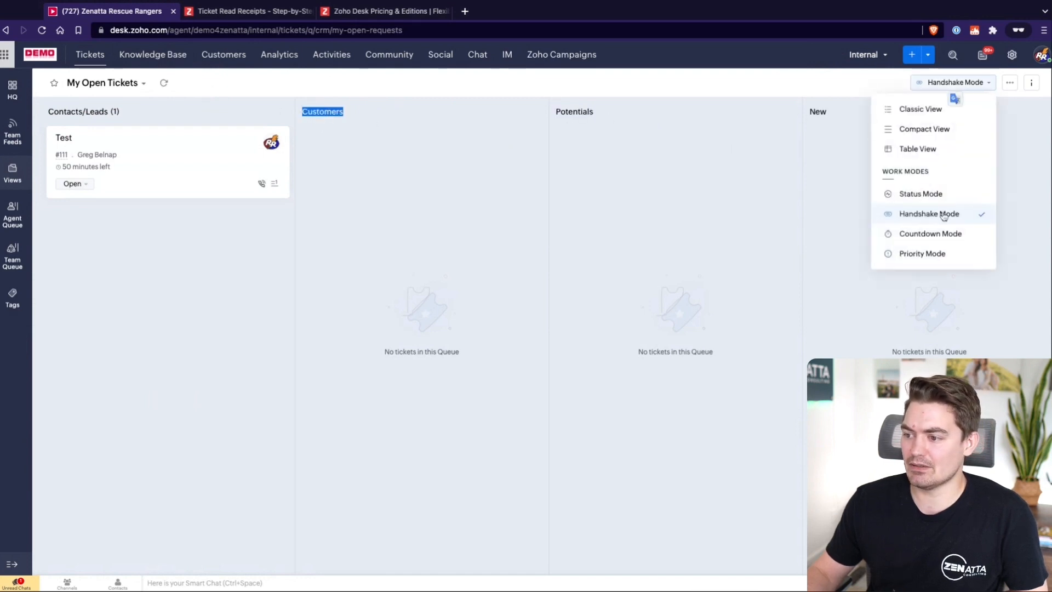
{"action": "left_click", "coordinate": [948, 233]}
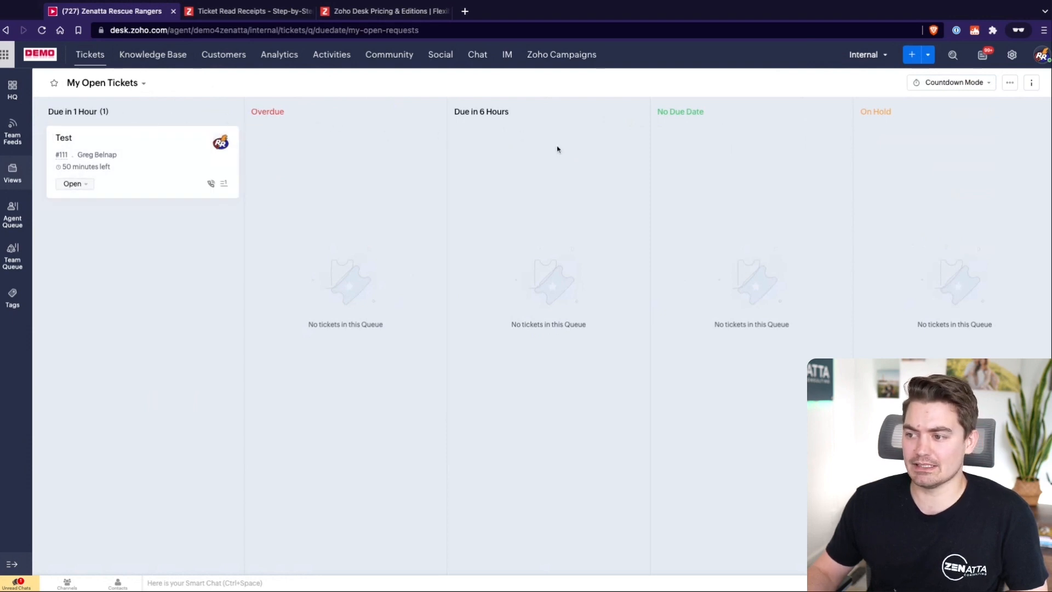
{"action": "double_click", "coordinate": [267, 112]}
{"action": "double_click", "coordinate": [498, 112]}
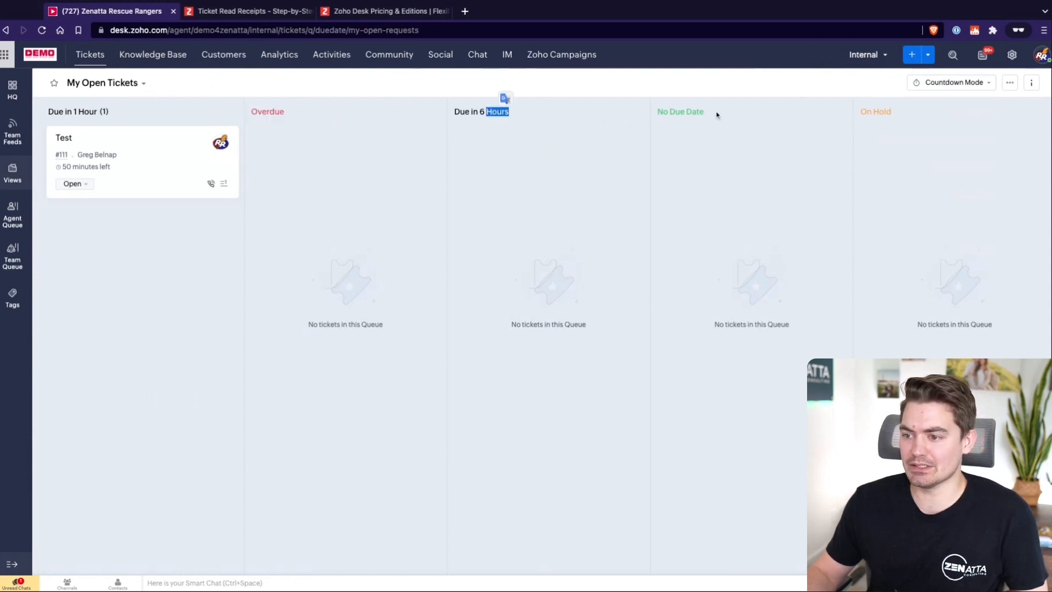
{"action": "left_click", "coordinate": [455, 156]}
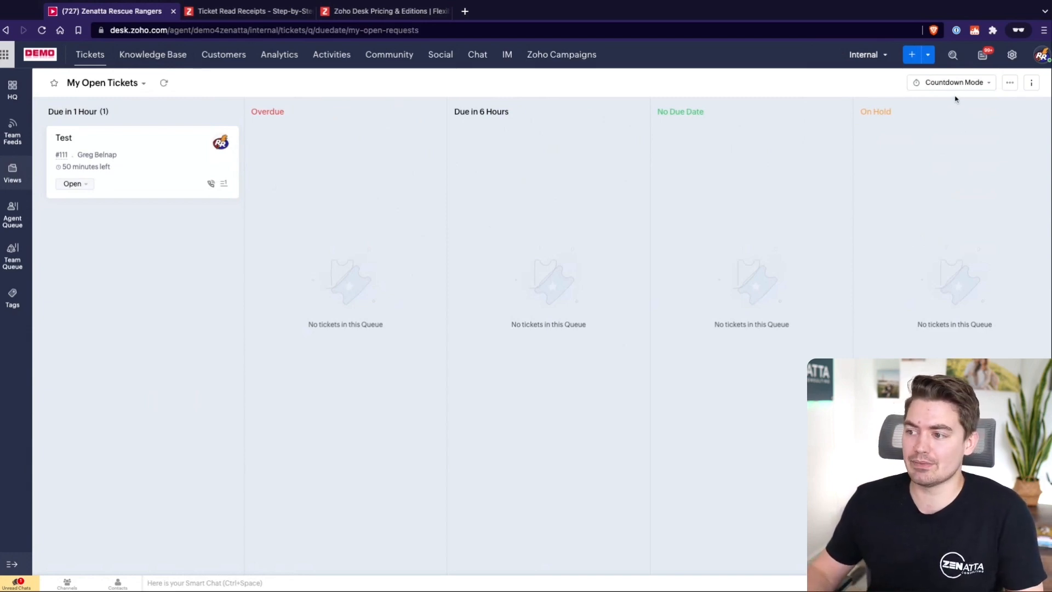
{"action": "left_click", "coordinate": [932, 85]}
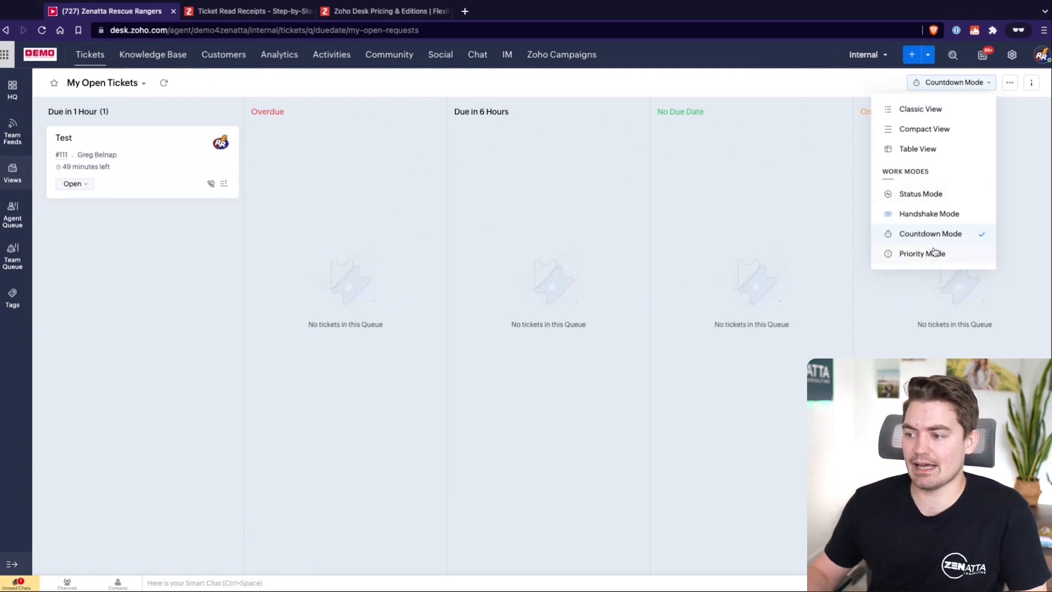
{"action": "left_click", "coordinate": [938, 110]}
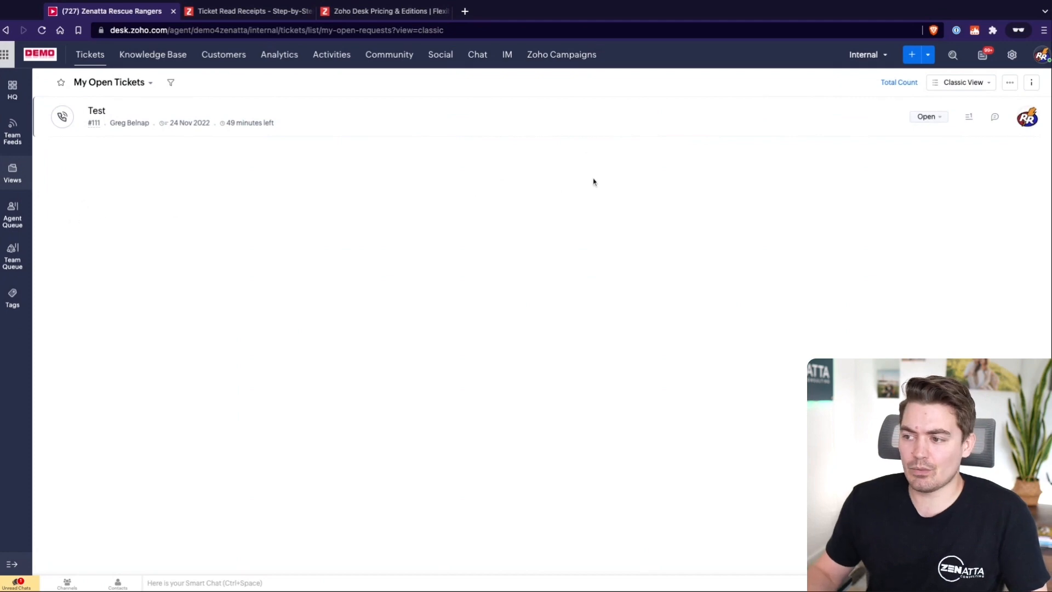
- Open the Headquarters dashboard of the Internal department and look through its ticket, traffic and agent widgets
{"action": "left_click", "coordinate": [10, 101]}
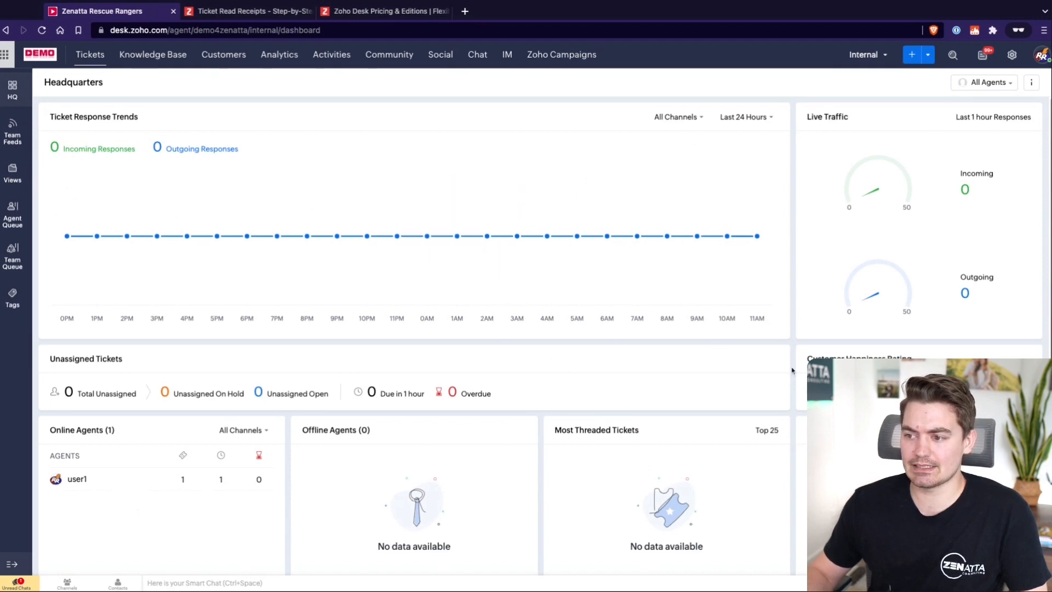
{"action": "scroll", "coordinate": [791, 370], "scroll_direction": "down", "scroll_amount": 3}
{"action": "scroll", "coordinate": [791, 371], "scroll_direction": "up", "scroll_amount": 3}
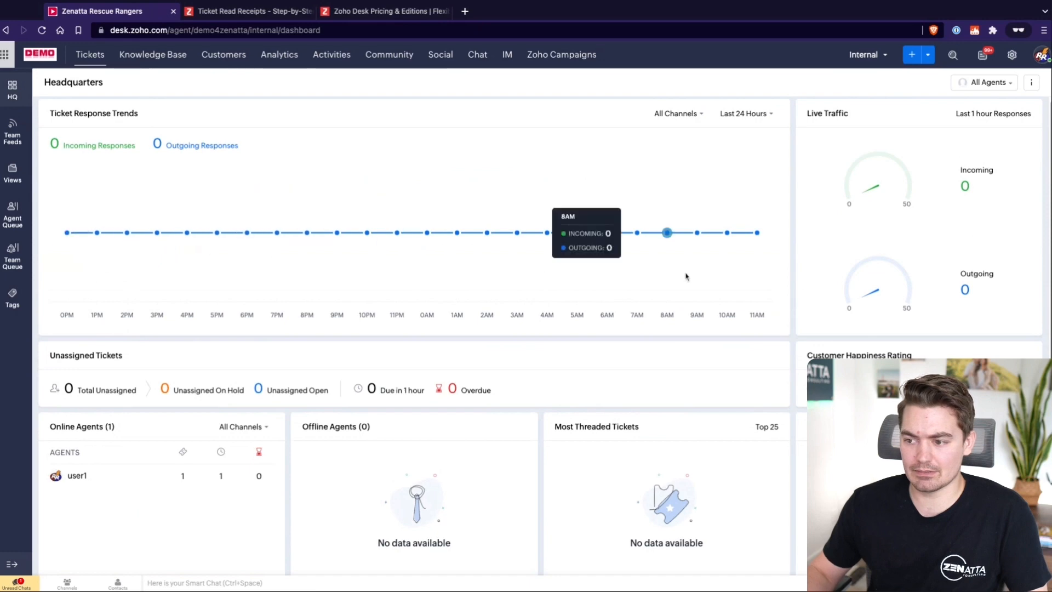
{"action": "scroll", "coordinate": [749, 415], "scroll_direction": "down", "scroll_amount": 3}
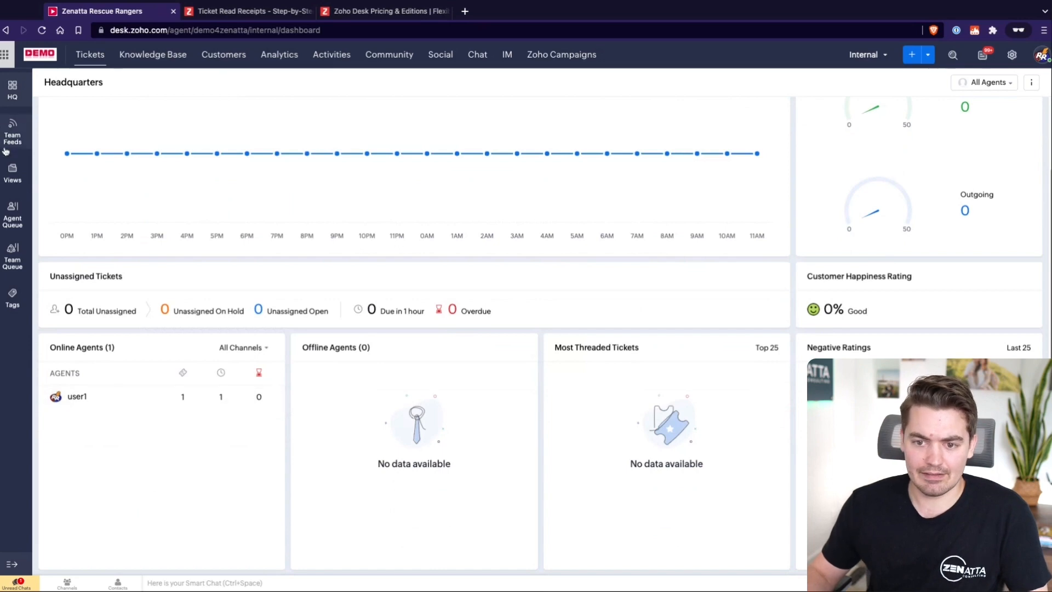
- Open the Agent Queue for user1 and look at the work modes available for it
{"action": "left_click", "coordinate": [9, 226]}
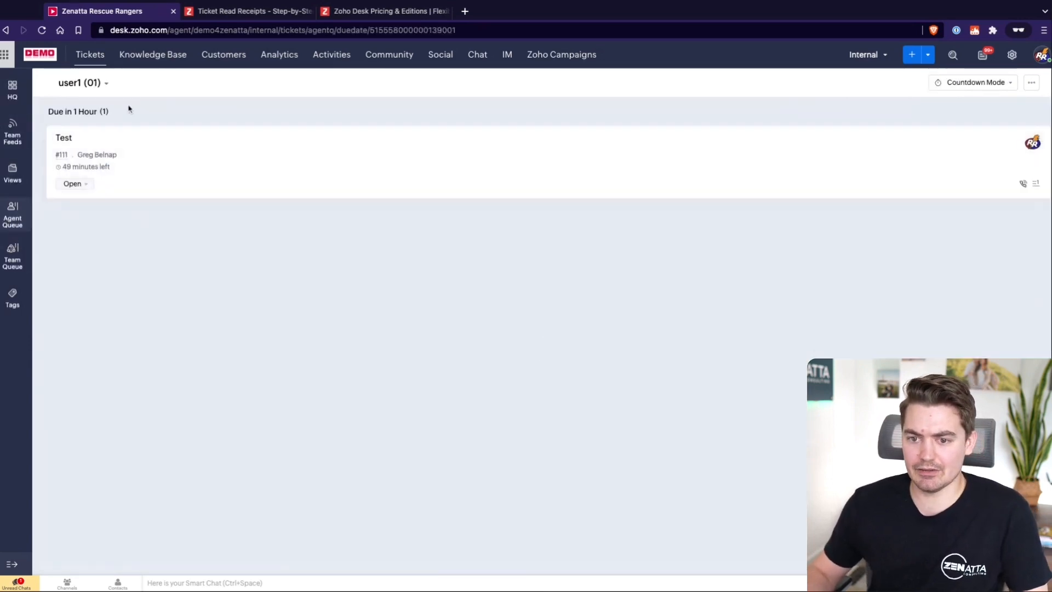
{"action": "left_click", "coordinate": [76, 85]}
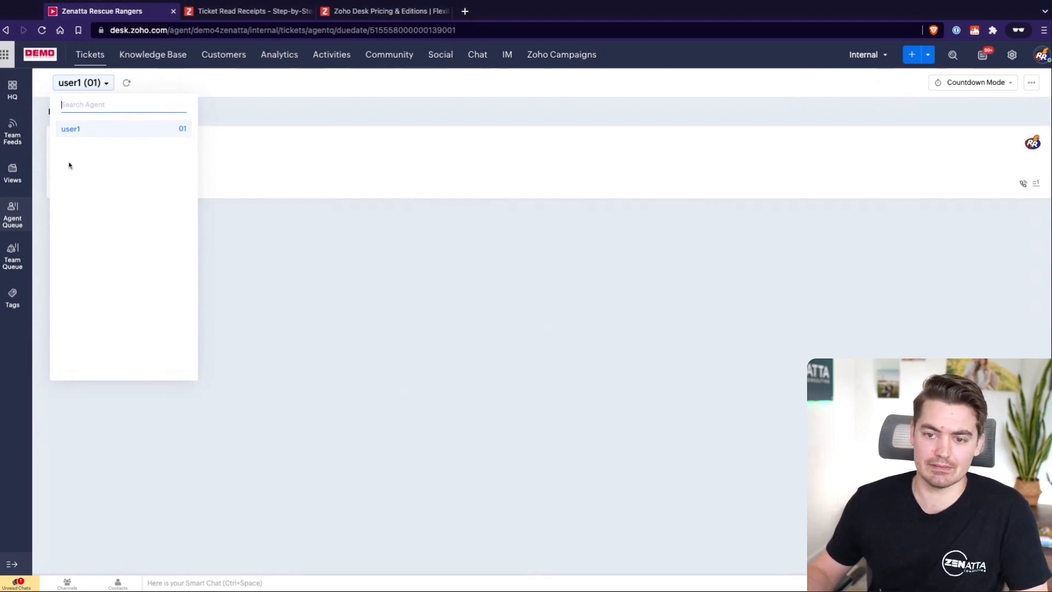
{"action": "left_click", "coordinate": [81, 135]}
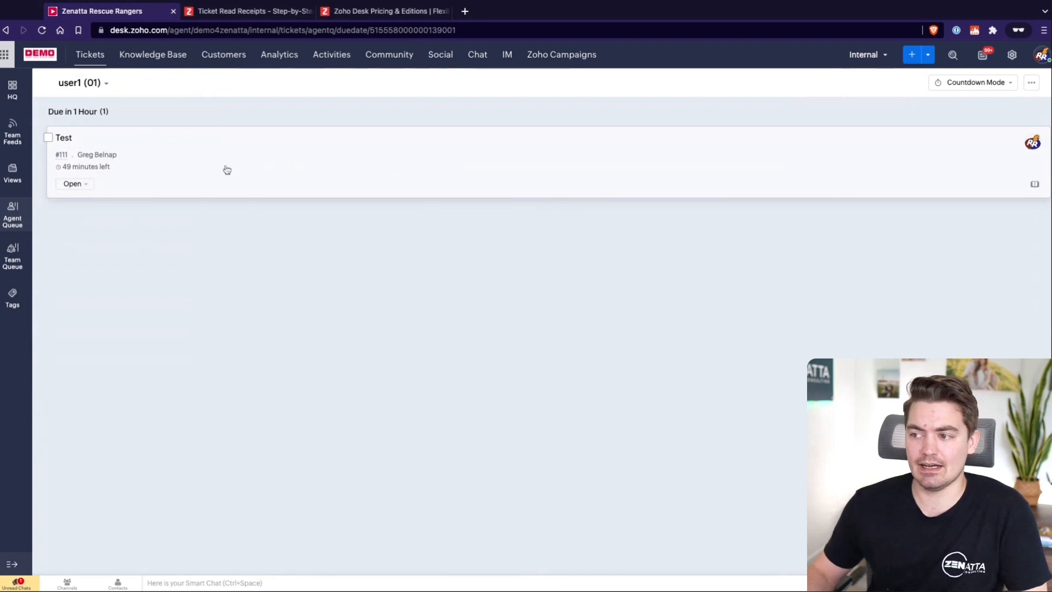
{"action": "left_click", "coordinate": [983, 83]}
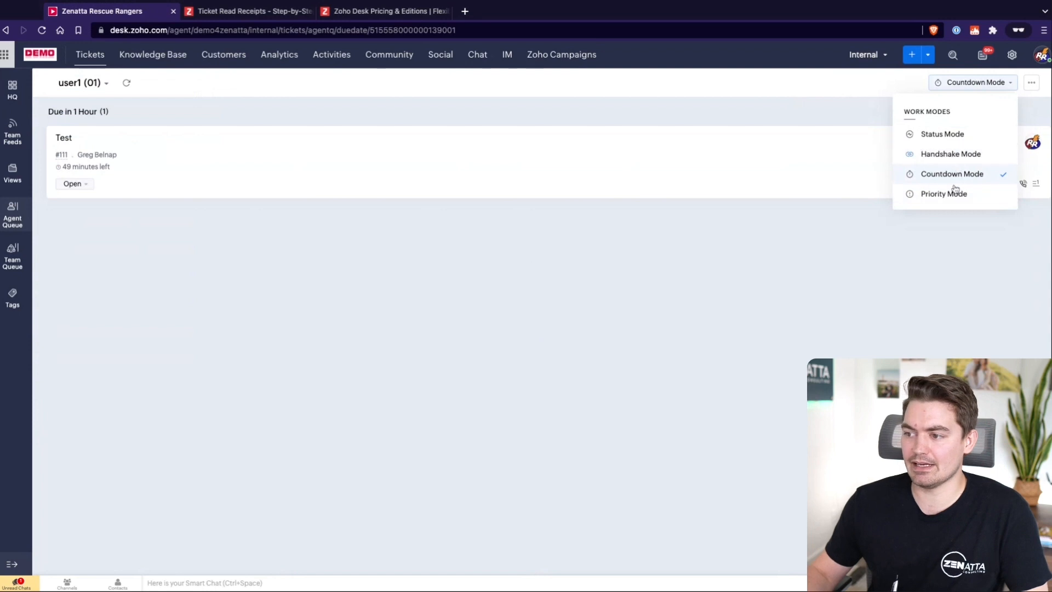
{"action": "left_click", "coordinate": [815, 357]}
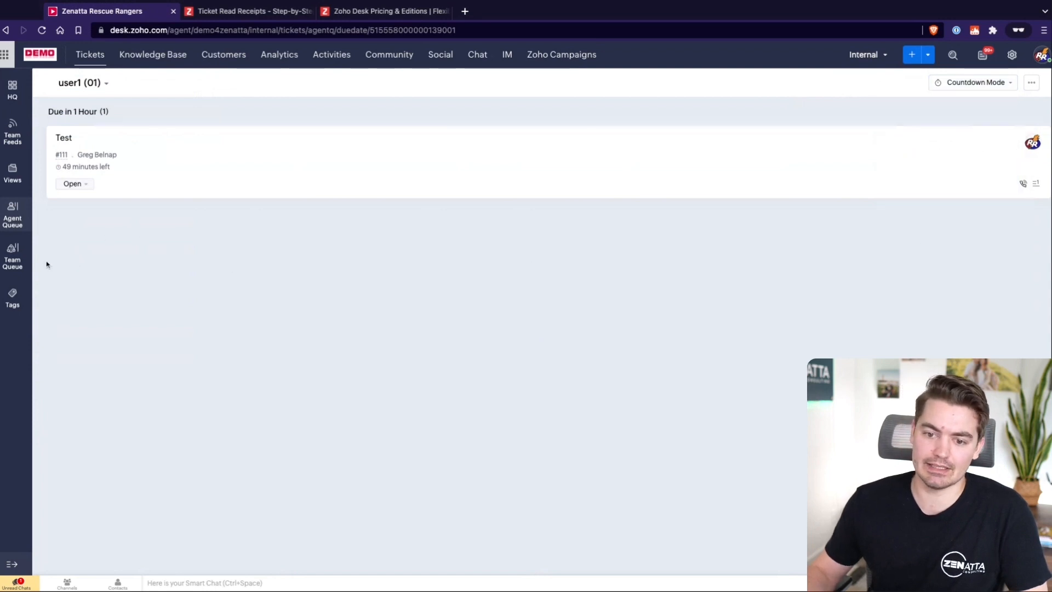
- View the Internal department's Team Queue, and switch to the Support department to open its Team Queue
{"action": "left_click", "coordinate": [13, 258]}
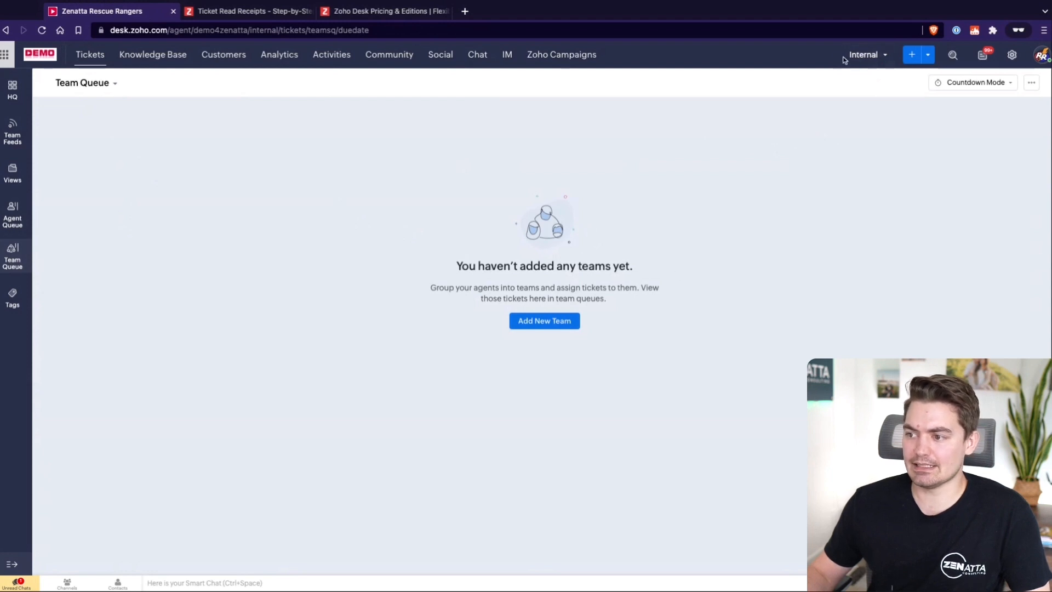
{"action": "left_click", "coordinate": [864, 54]}
{"action": "left_click", "coordinate": [827, 166]}
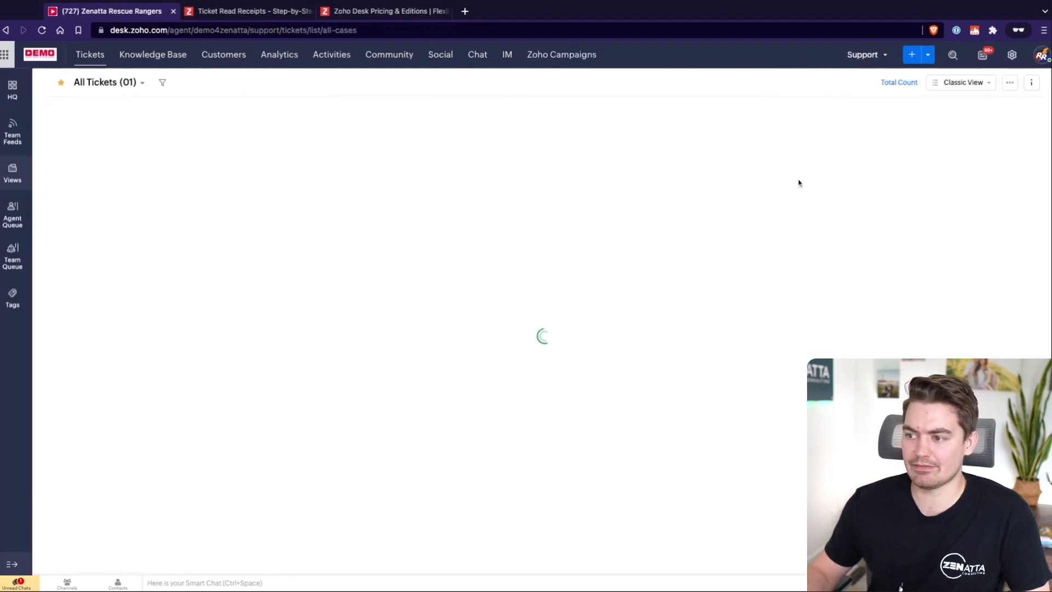
{"action": "left_click", "coordinate": [12, 257]}
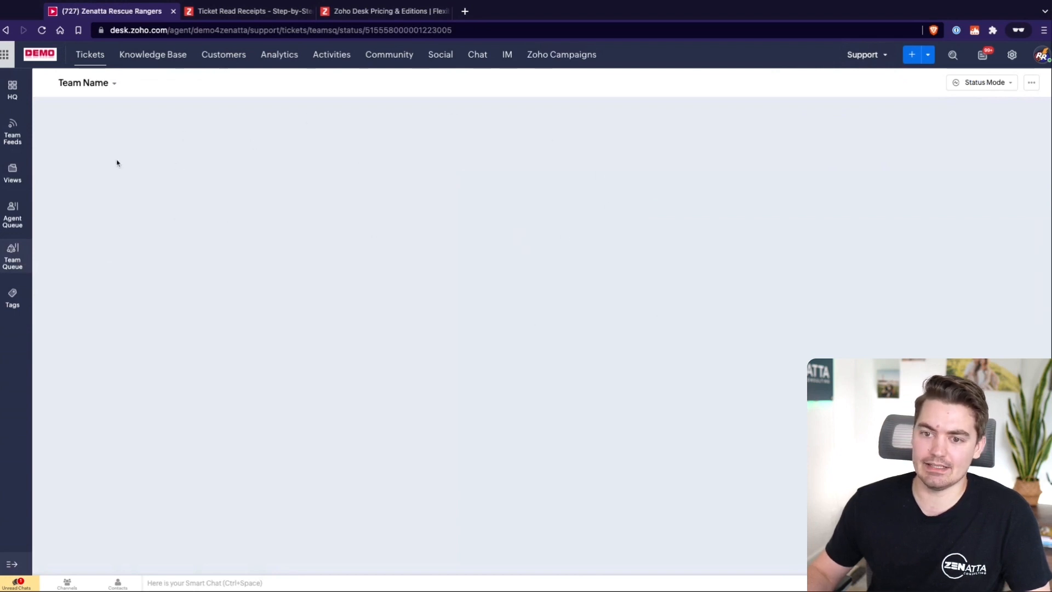
- Look at the teams available in the Support department's Team Queue and open its Headquarters dashboard
{"action": "left_click", "coordinate": [94, 86]}
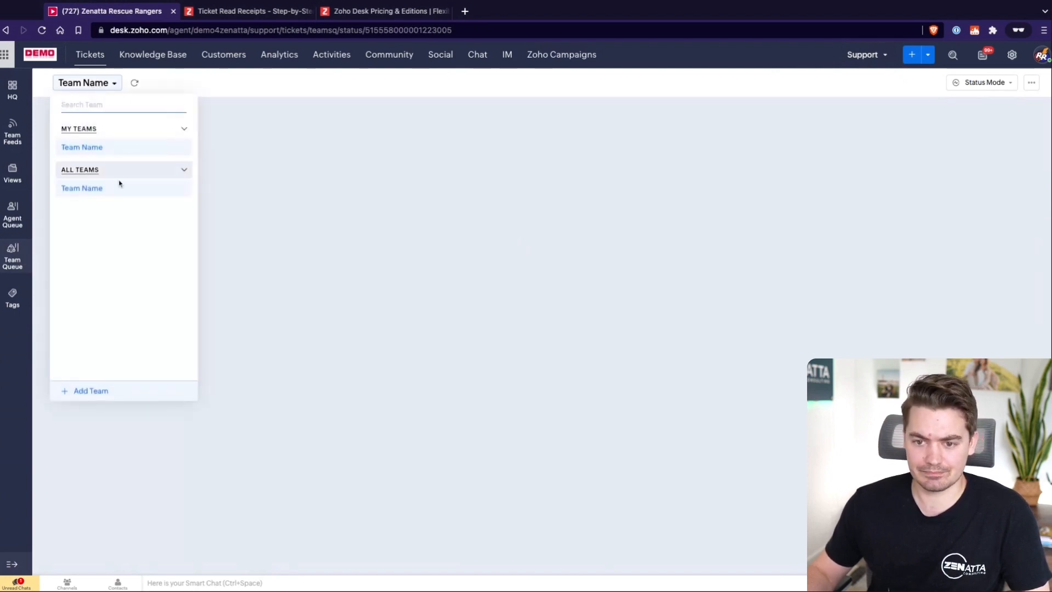
{"action": "left_click", "coordinate": [606, 314]}
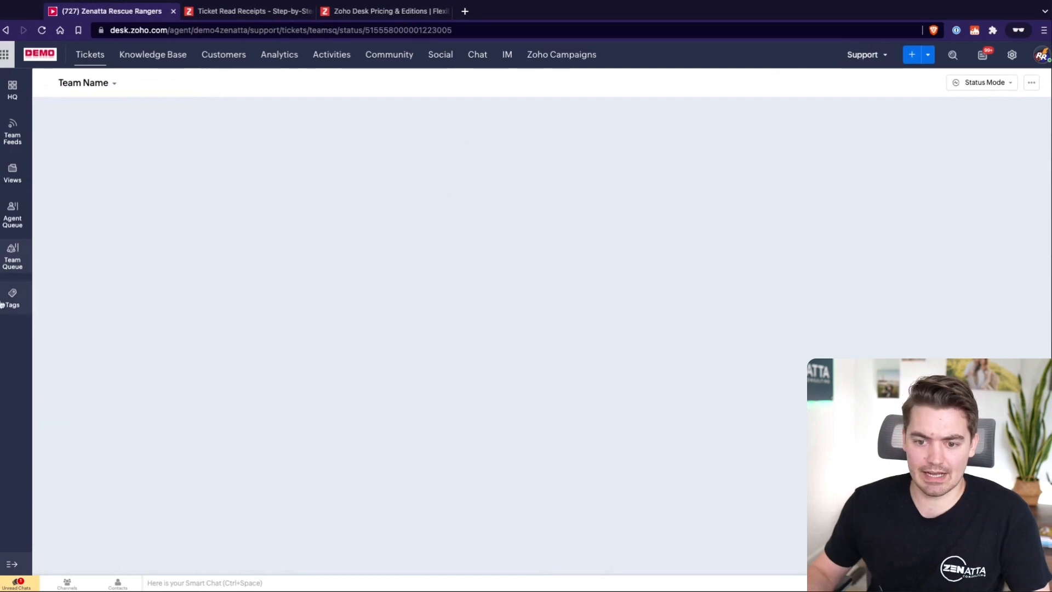
{"action": "left_click", "coordinate": [7, 98]}
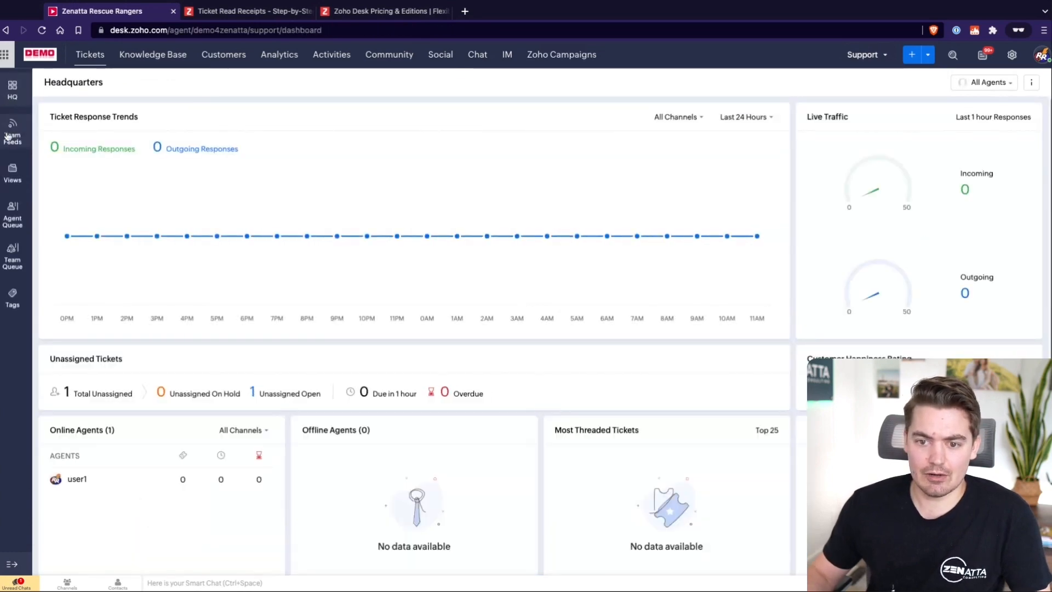
- Open the Support department's ticket views and switch the department to All Departments
{"action": "left_click", "coordinate": [13, 174]}
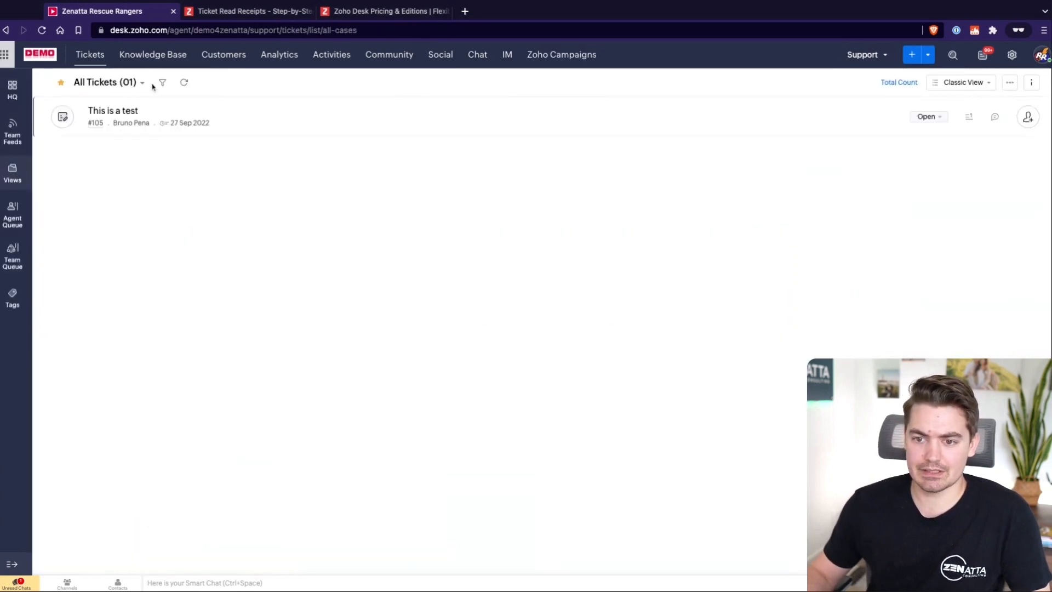
{"action": "left_click", "coordinate": [877, 55]}
{"action": "left_click", "coordinate": [841, 128]}
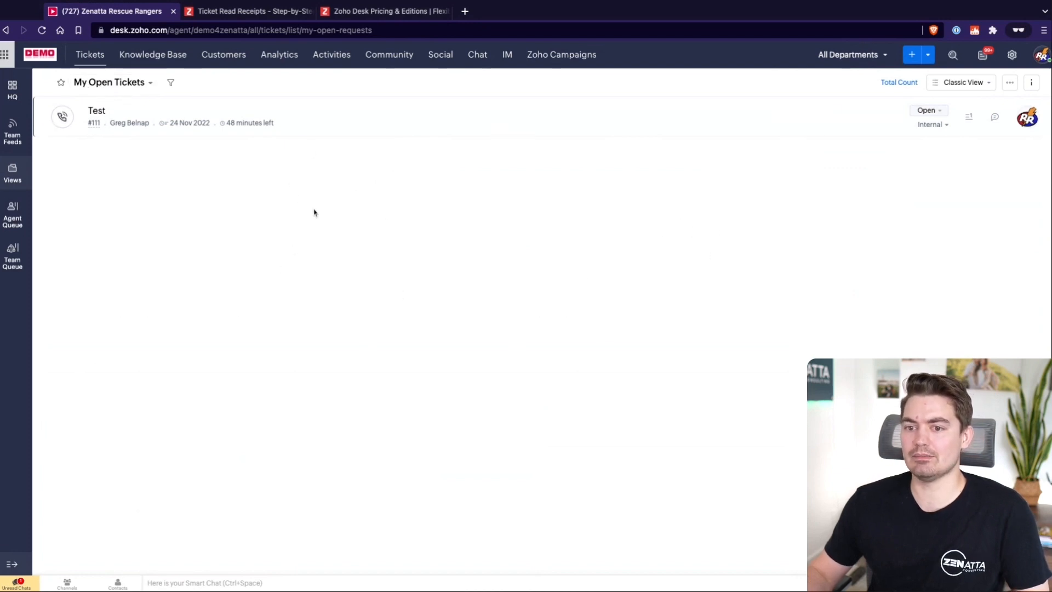
- View the details of the "Test" ticket and return to the My Open Tickets list
{"action": "left_click", "coordinate": [159, 109]}
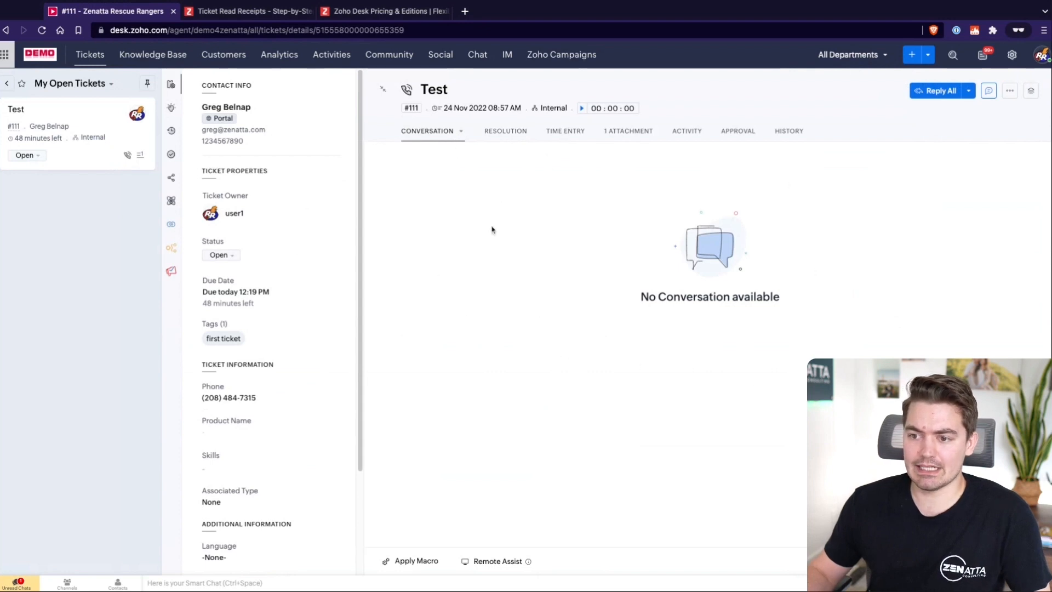
{"action": "left_click", "coordinate": [7, 83]}
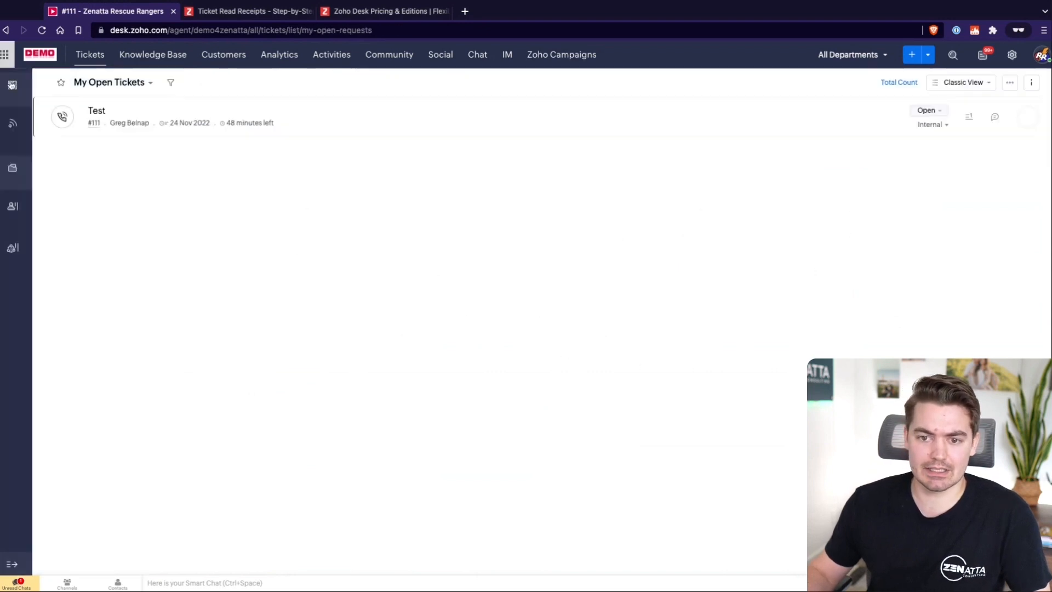
- Check the department choices and switch the ticket list to the All Tickets view
{"action": "left_click", "coordinate": [848, 56]}
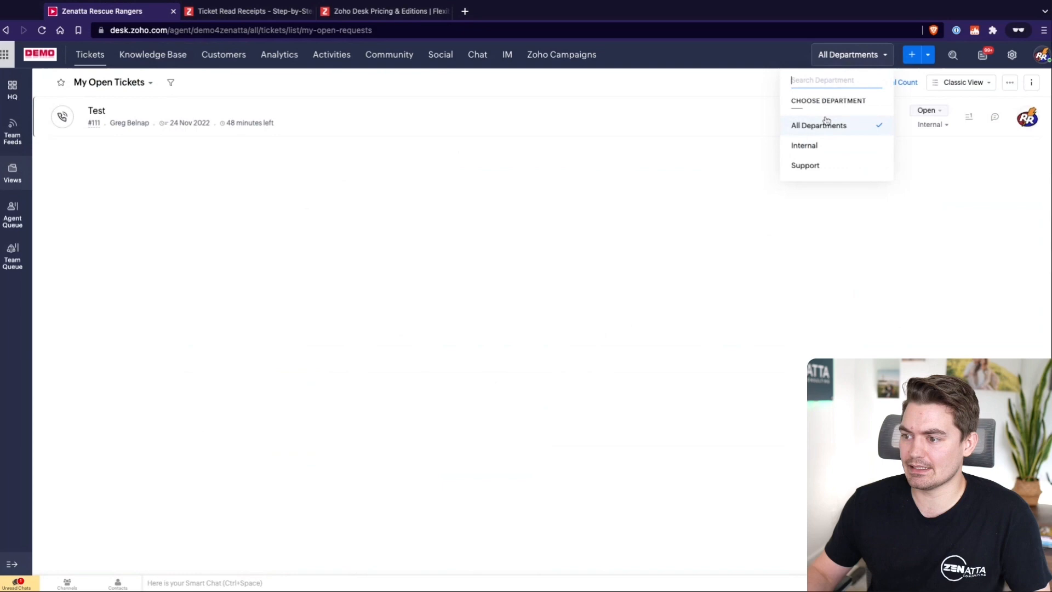
{"action": "left_click", "coordinate": [148, 83]}
{"action": "left_click", "coordinate": [101, 149]}
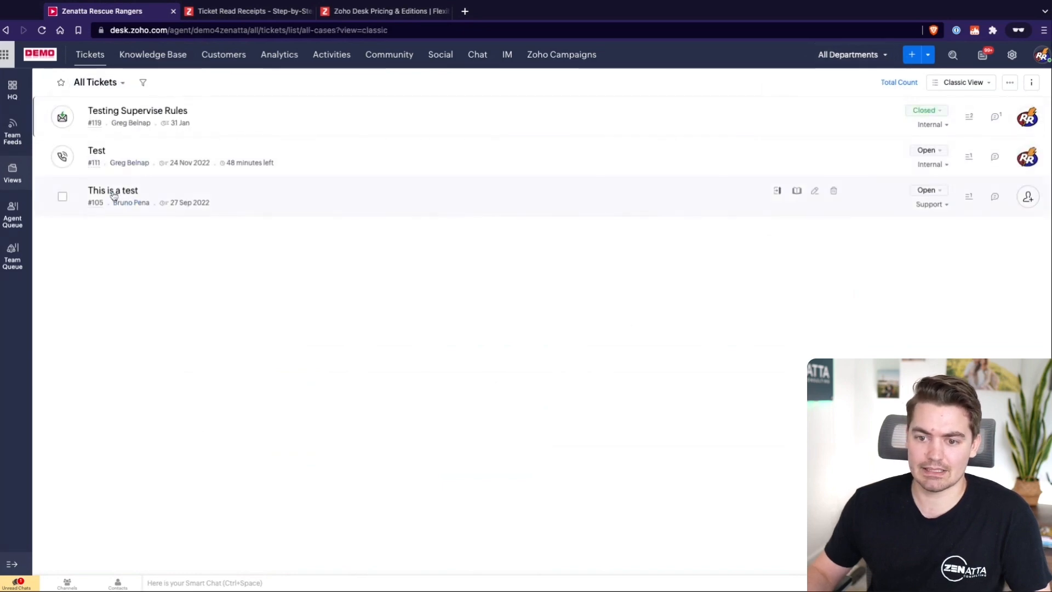
- Open the "This is a test" ticket and expand the customer's original email to read it down to its attachment
{"action": "left_click", "coordinate": [113, 193]}
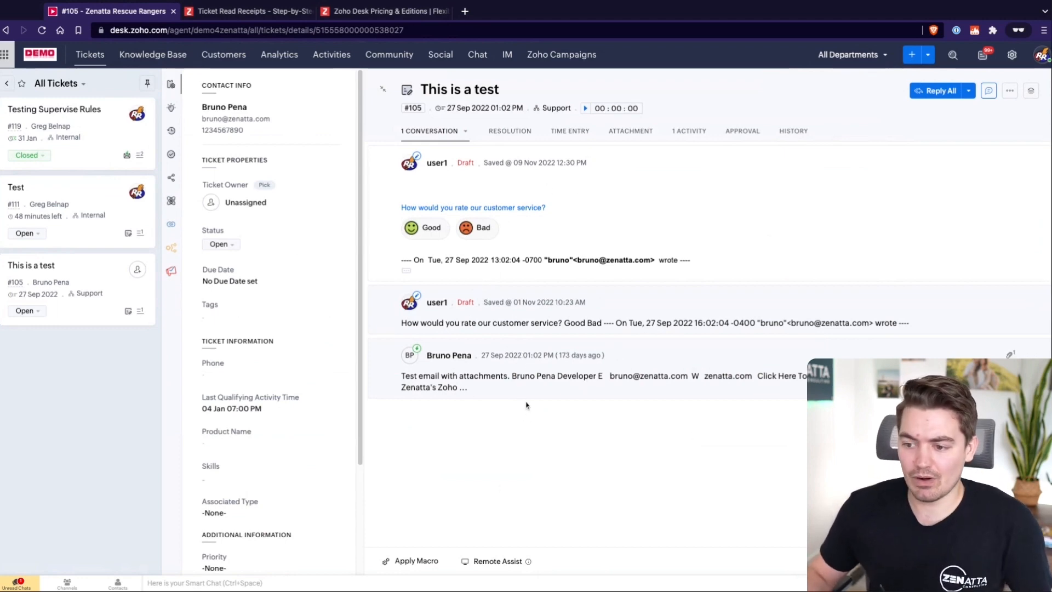
{"action": "left_click", "coordinate": [669, 359]}
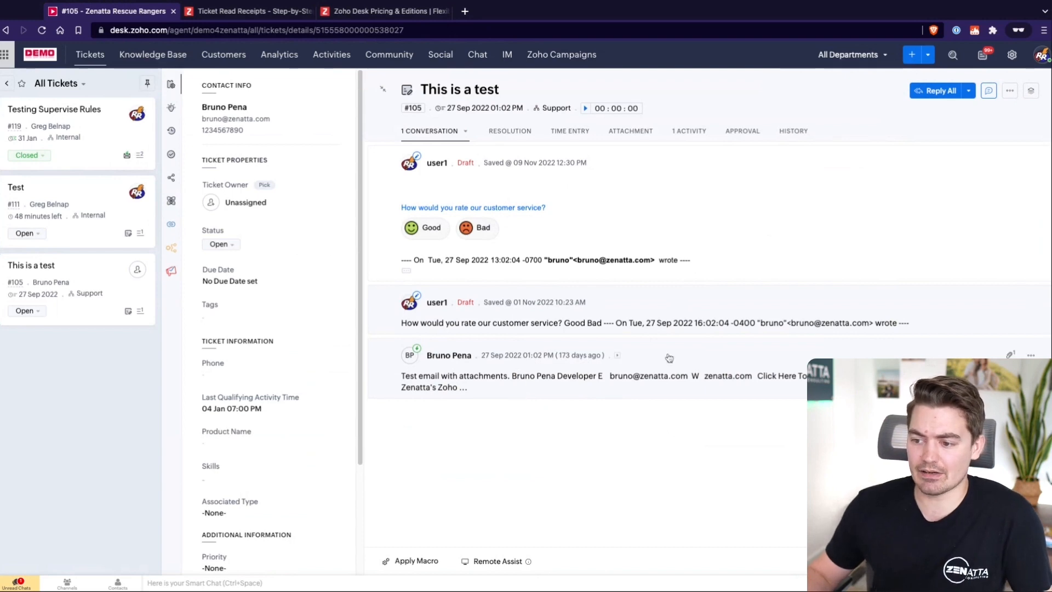
{"action": "scroll", "coordinate": [674, 406], "scroll_direction": "down", "scroll_amount": 2}
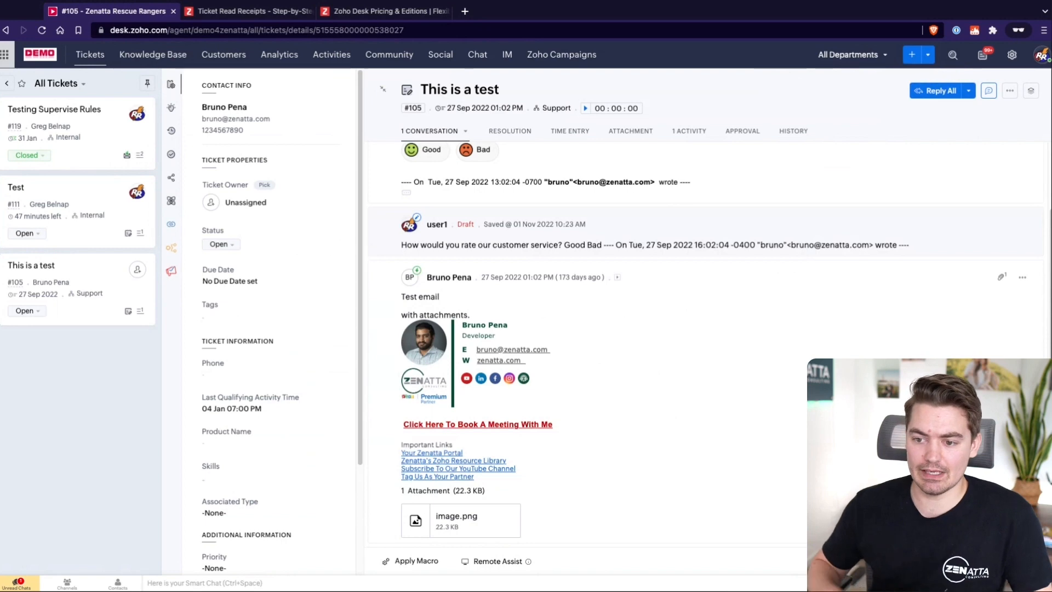
- Look at the fields of the Add Ticket form and leave it without submitting
{"action": "left_click", "coordinate": [912, 56]}
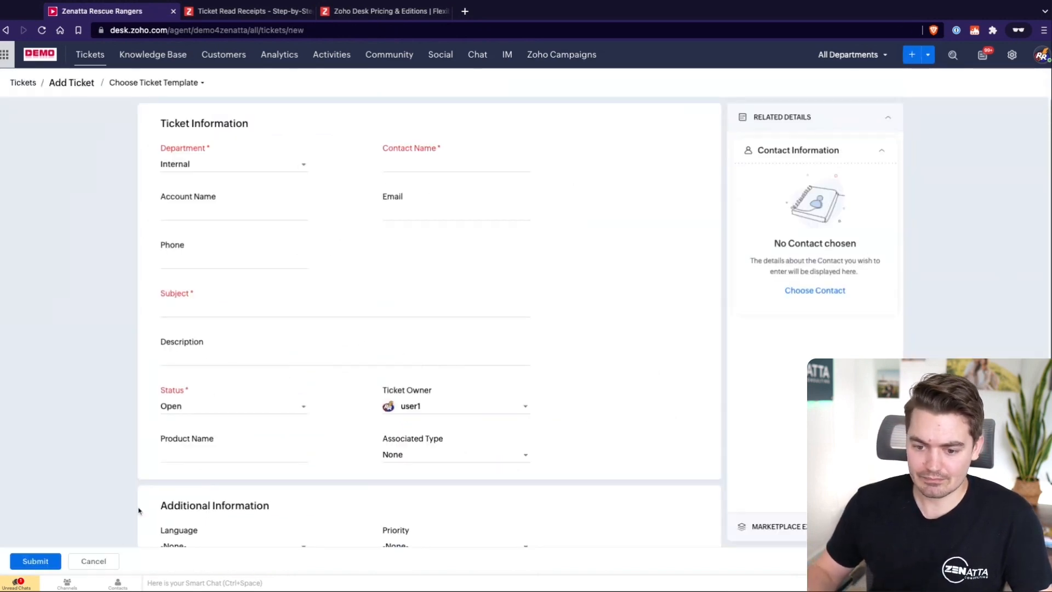
{"action": "left_click", "coordinate": [91, 560]}
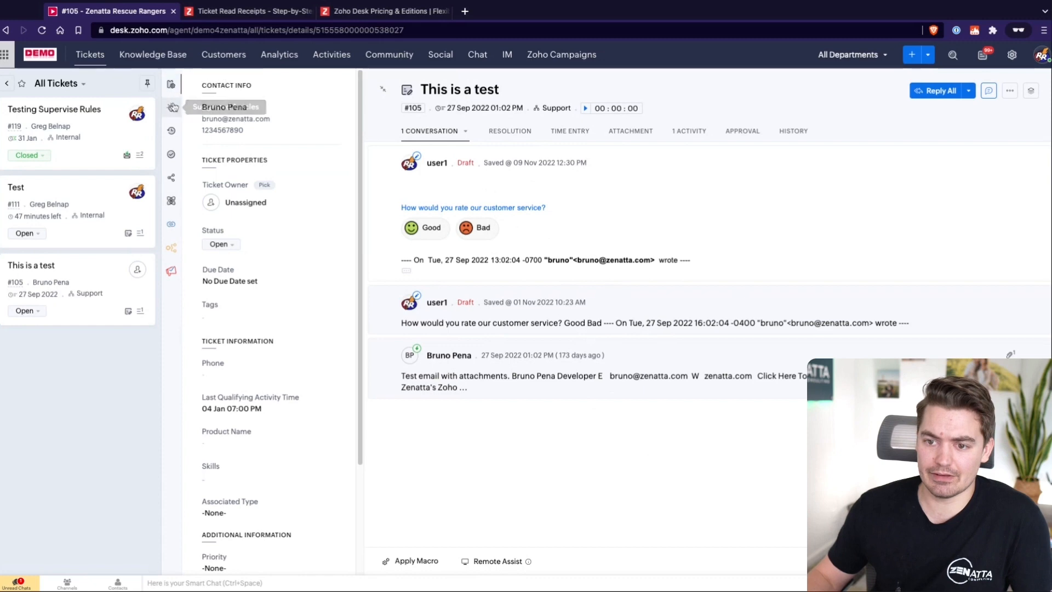
- Hide and reshow the details of the "This is a test" ticket, and review its contact, property and information fields
{"action": "left_click", "coordinate": [172, 84]}
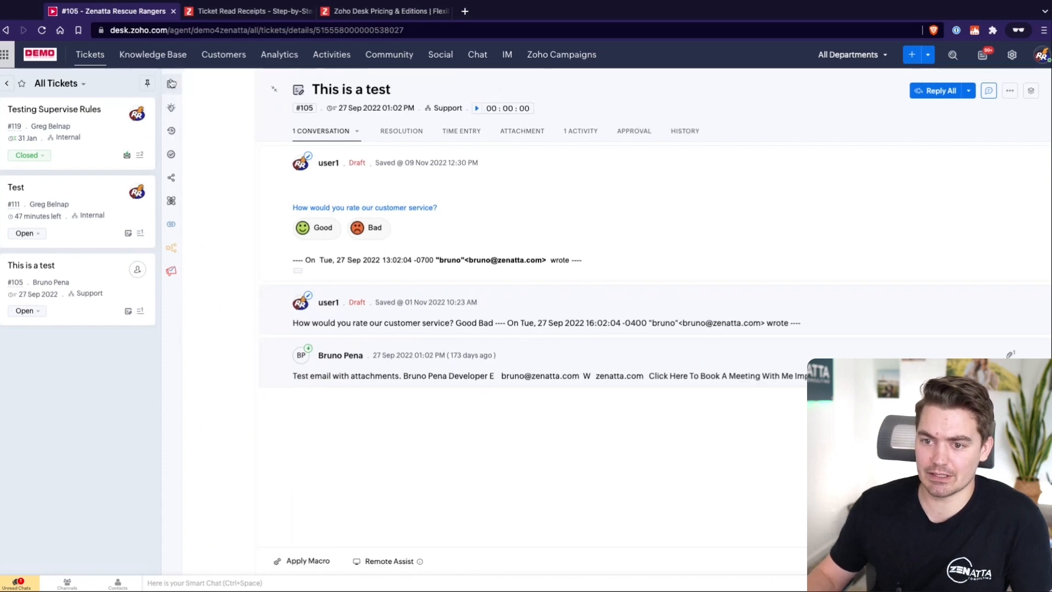
{"action": "left_click", "coordinate": [171, 84]}
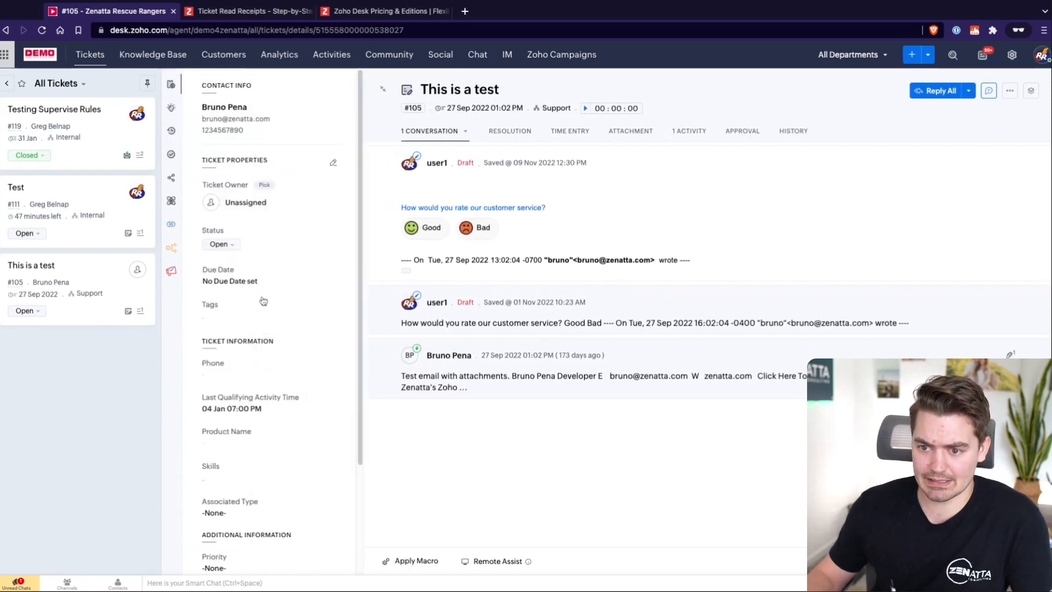
{"action": "scroll", "coordinate": [273, 328], "scroll_direction": "down", "scroll_amount": 1}
{"action": "scroll", "coordinate": [273, 328], "scroll_direction": "down", "scroll_amount": 2}
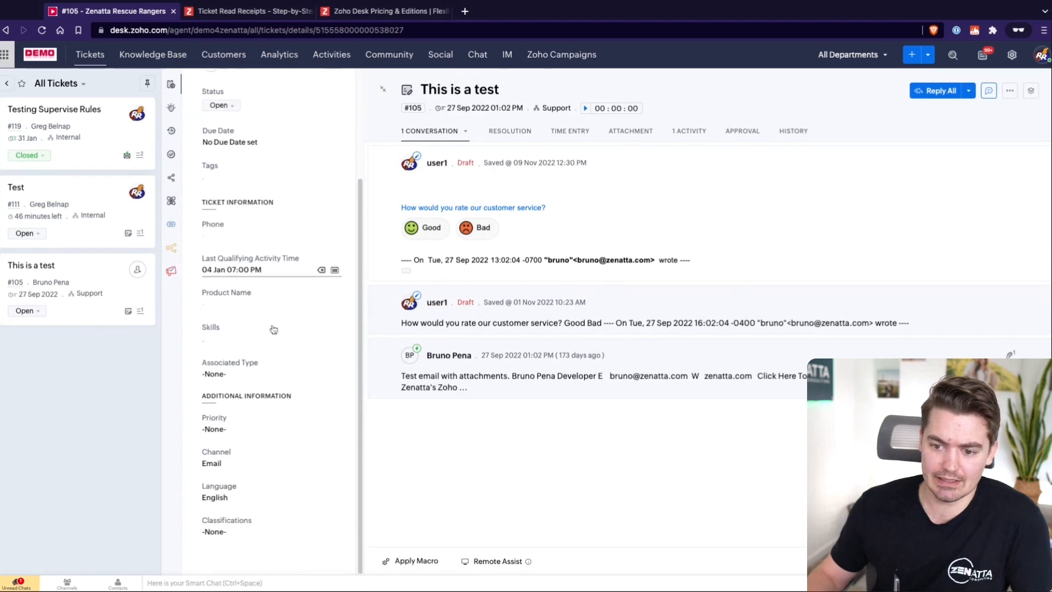
{"action": "scroll", "coordinate": [255, 344], "scroll_direction": "up", "scroll_amount": 2}
{"action": "scroll", "coordinate": [255, 344], "scroll_direction": "up", "scroll_amount": 1}
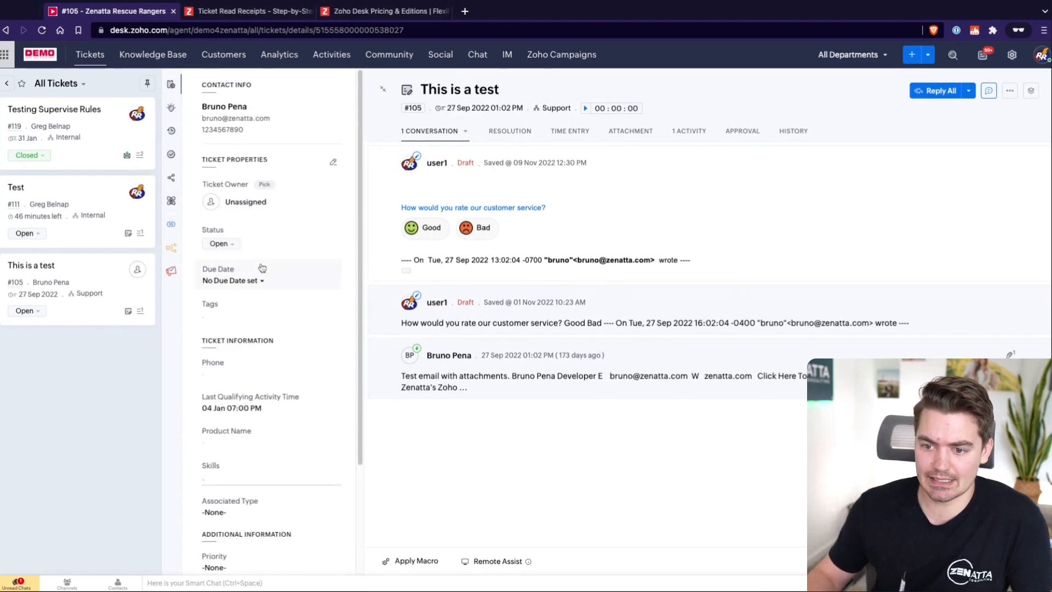
- Assign the ticket to user1 and look at the available status options without choosing another
{"action": "left_click", "coordinate": [239, 203]}
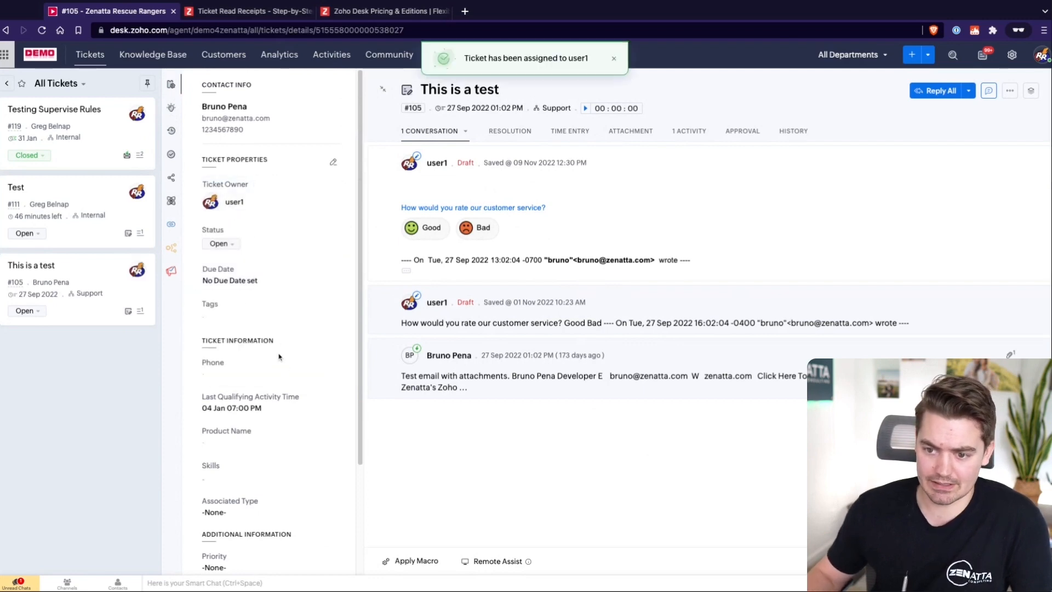
{"action": "left_click", "coordinate": [217, 244]}
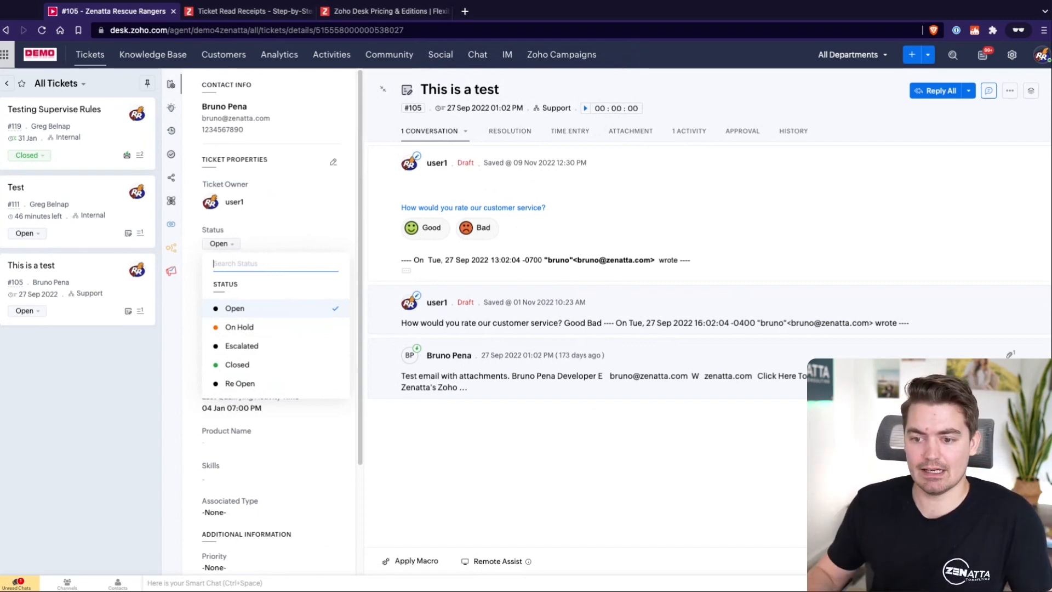
{"action": "left_click", "coordinate": [256, 233]}
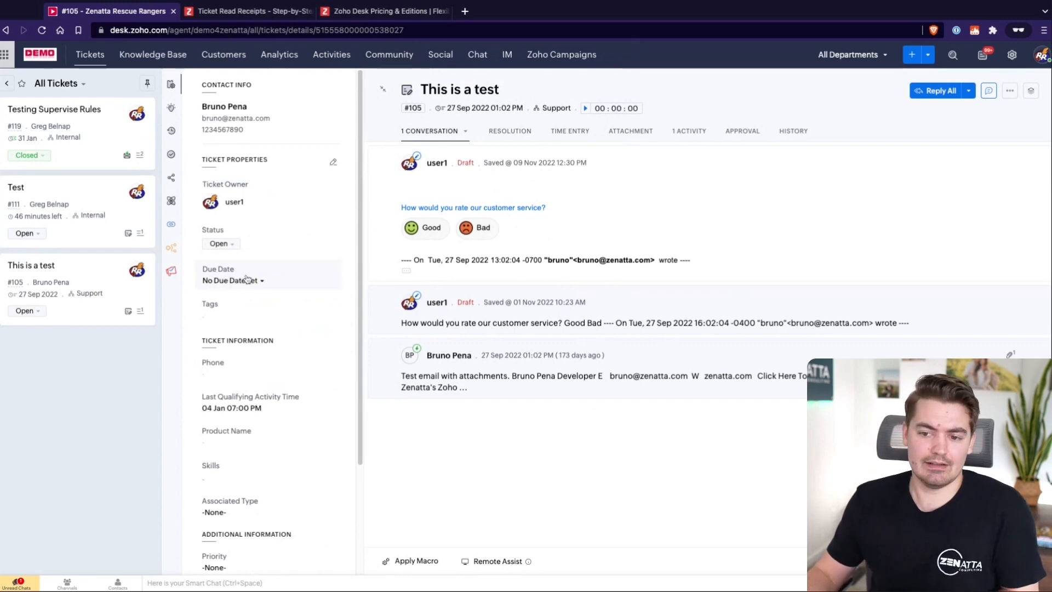
- Look at the ticket's due date calendar and tag choices without setting either
{"action": "left_click", "coordinate": [231, 283]}
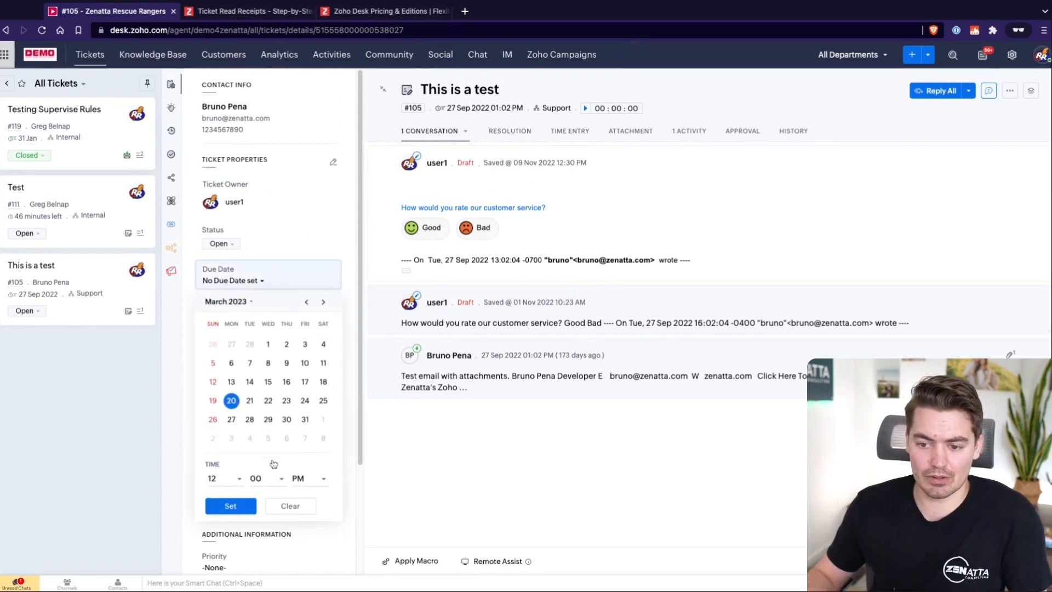
{"action": "left_click", "coordinate": [270, 256]}
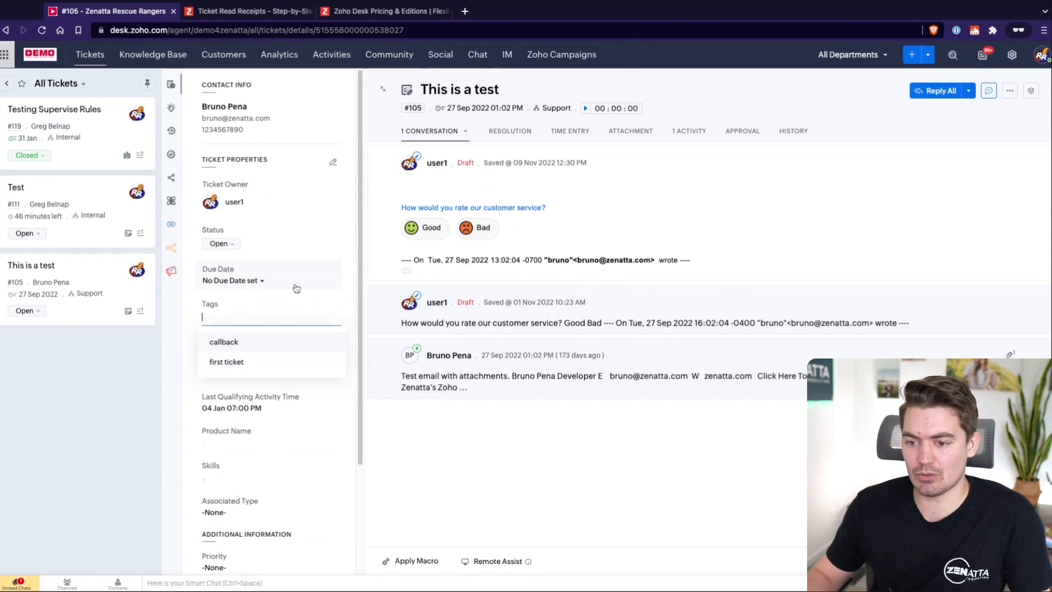
{"action": "left_click", "coordinate": [353, 291]}
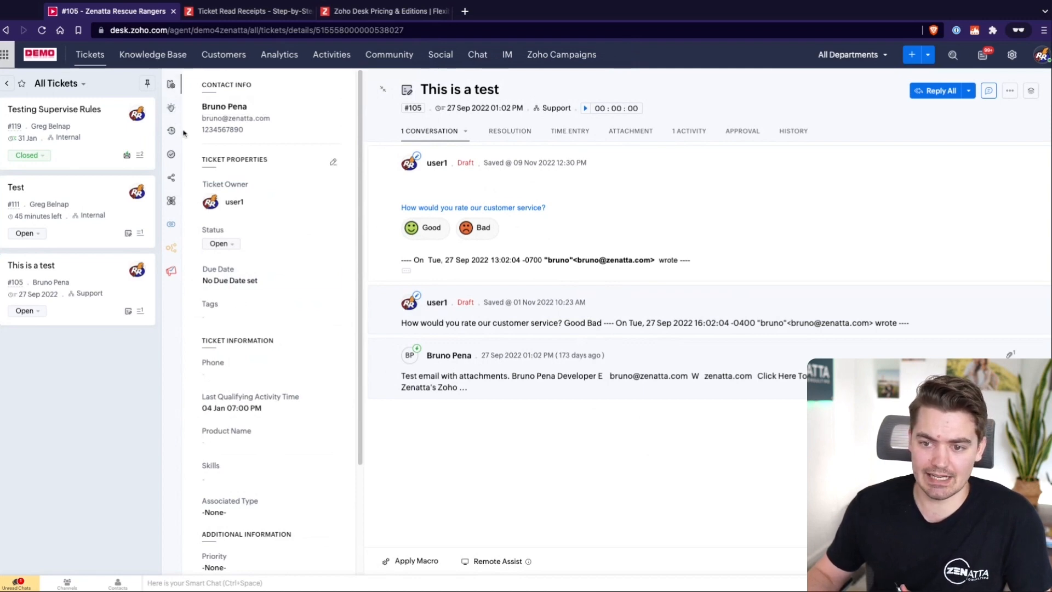
- Examine the ticket's information fields, including Product Name and the Associated Type options, leaving their values as they are
{"action": "scroll", "coordinate": [259, 378], "scroll_direction": "down", "scroll_amount": 1}
{"action": "scroll", "coordinate": [259, 375], "scroll_direction": "down", "scroll_amount": 1}
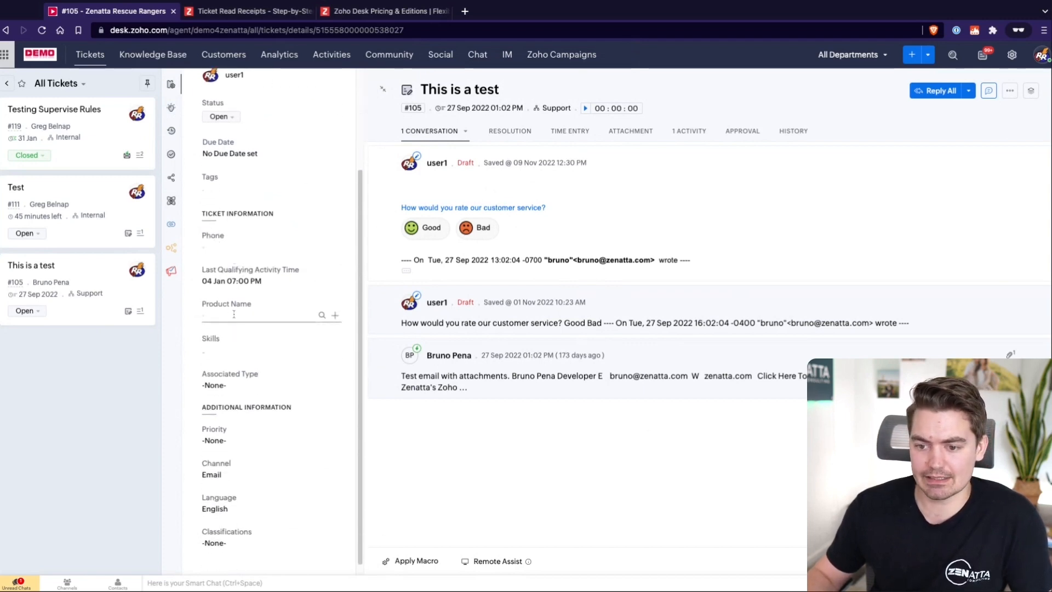
{"action": "left_click", "coordinate": [230, 248]}
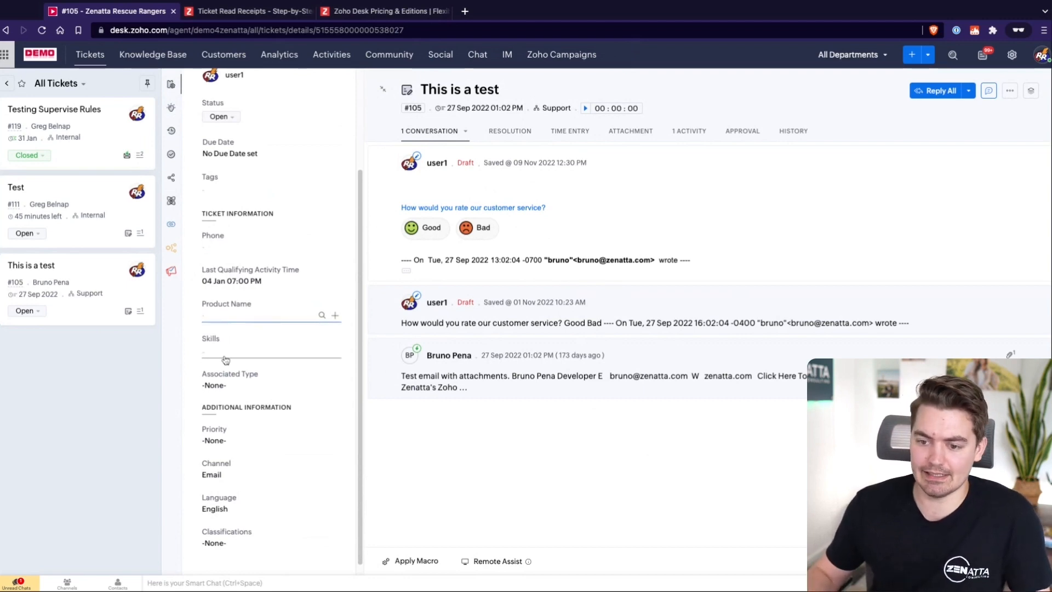
{"action": "left_click", "coordinate": [234, 390]}
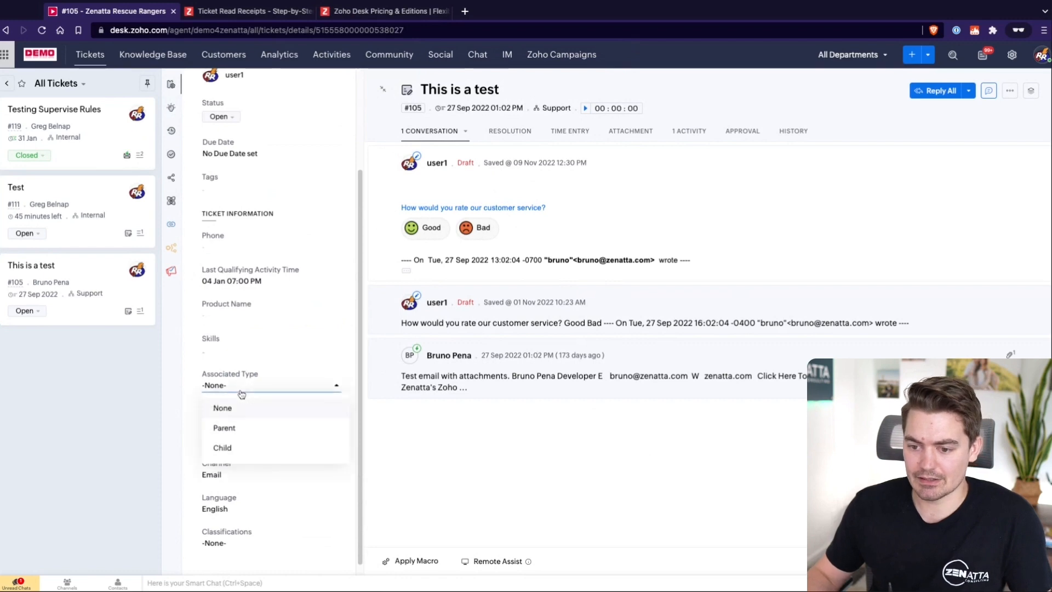
{"action": "left_click", "coordinate": [242, 389]}
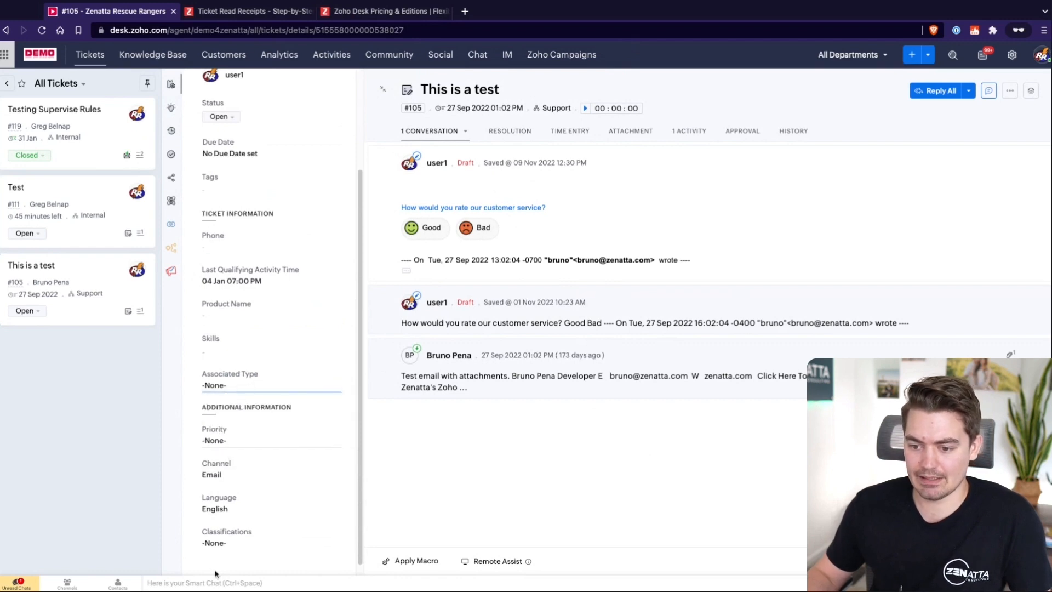
{"action": "scroll", "coordinate": [270, 496], "scroll_direction": "up", "scroll_amount": 3}
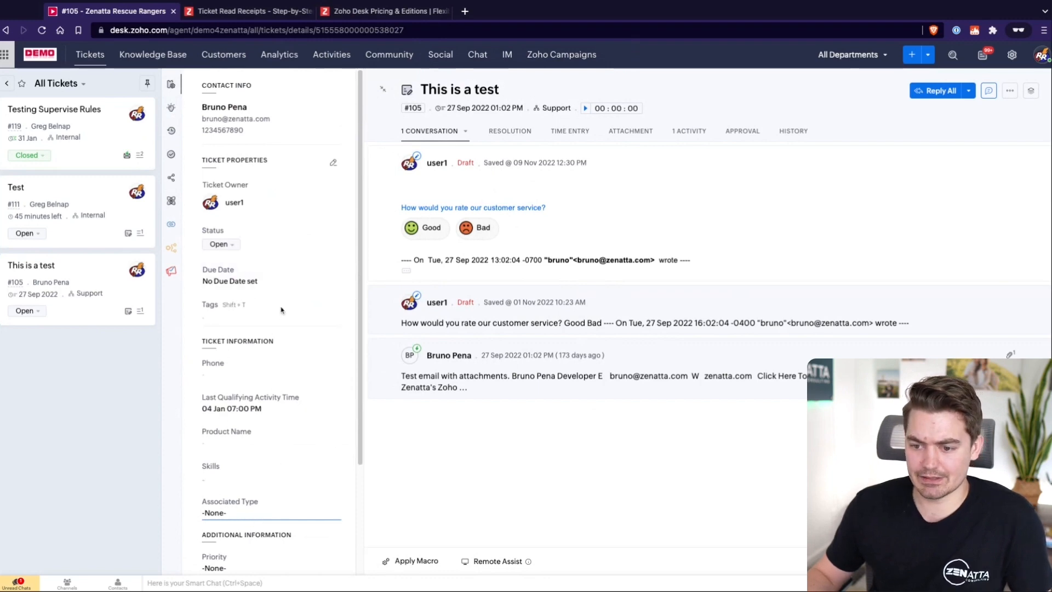
{"action": "scroll", "coordinate": [255, 396], "scroll_direction": "down", "scroll_amount": 3}
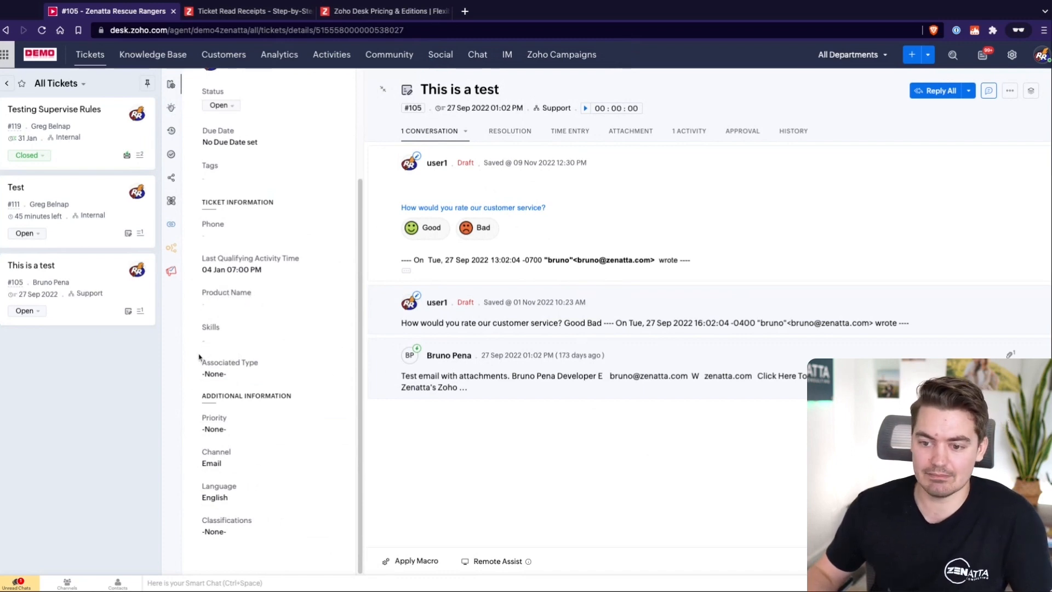
{"action": "scroll", "coordinate": [197, 351], "scroll_direction": "up", "scroll_amount": 3}
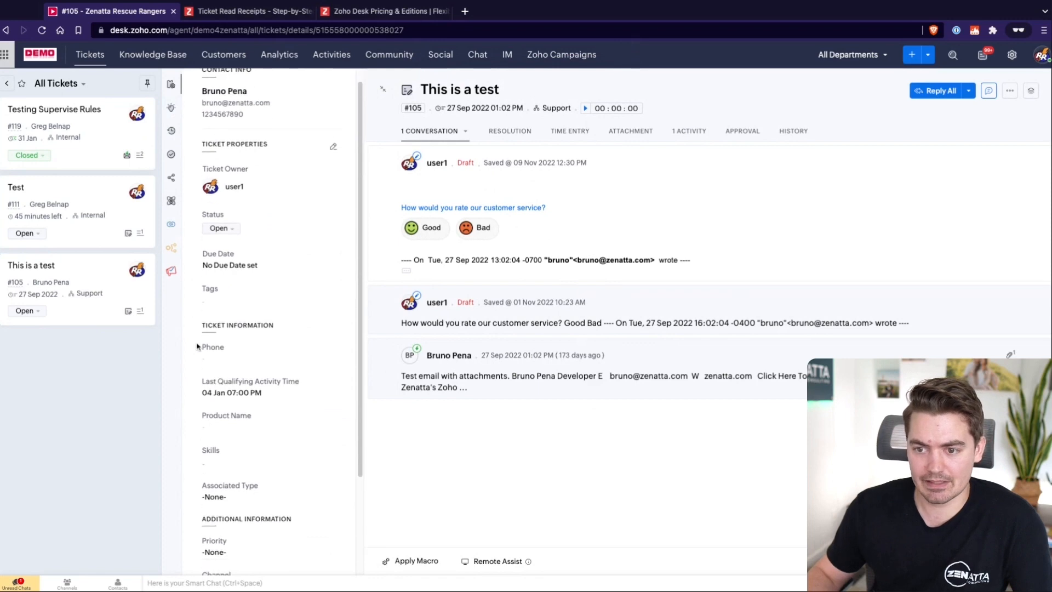
{"action": "scroll", "coordinate": [197, 348], "scroll_direction": "up", "scroll_amount": 1}
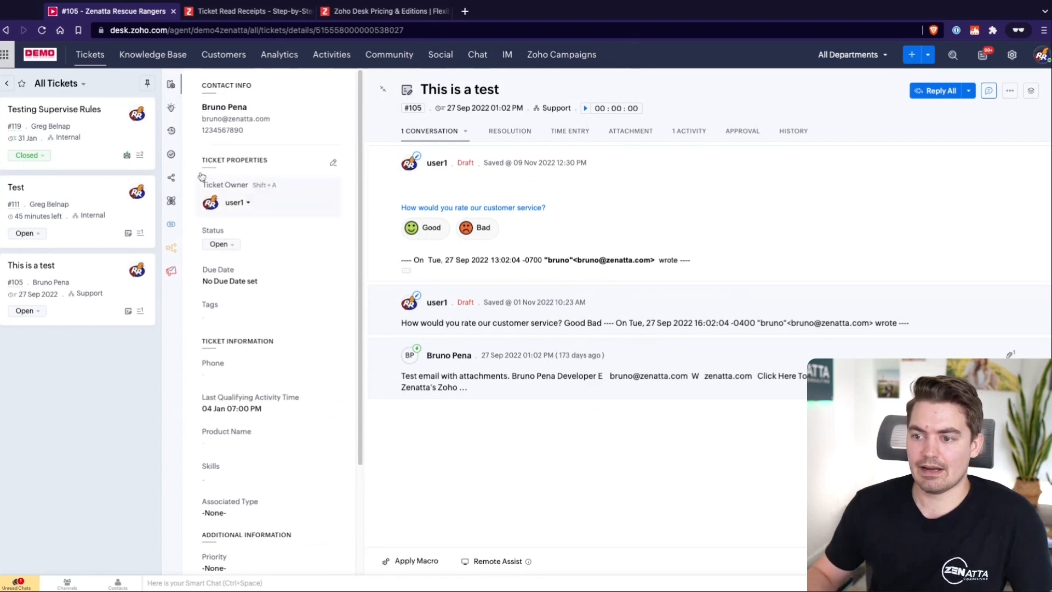
- Show the suggested articles beside the customer's expanded email and open the article "Answering your first ticket."
{"action": "left_click", "coordinate": [171, 110]}
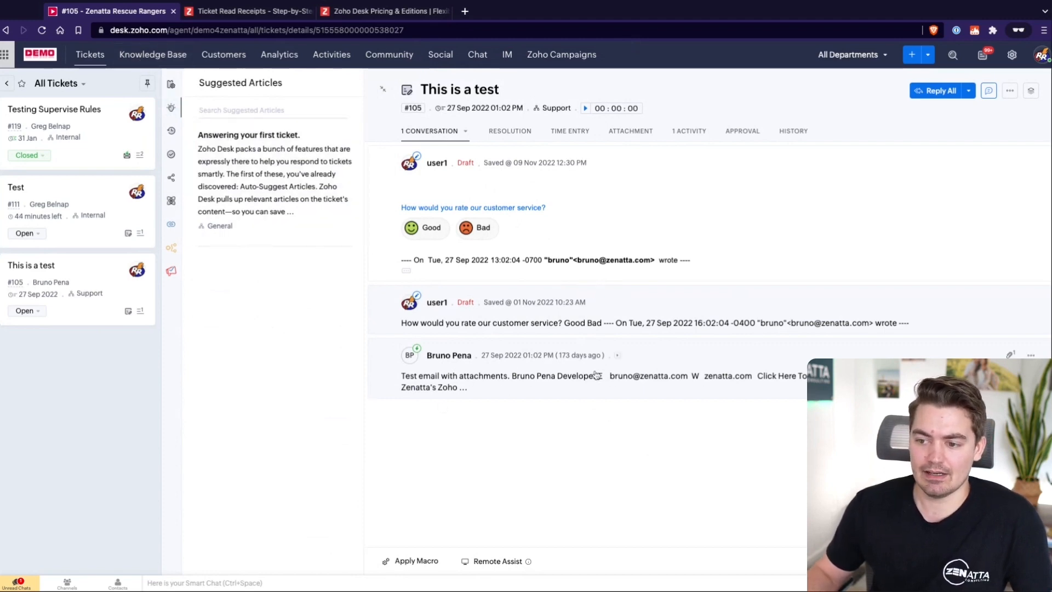
{"action": "left_click", "coordinate": [685, 364]}
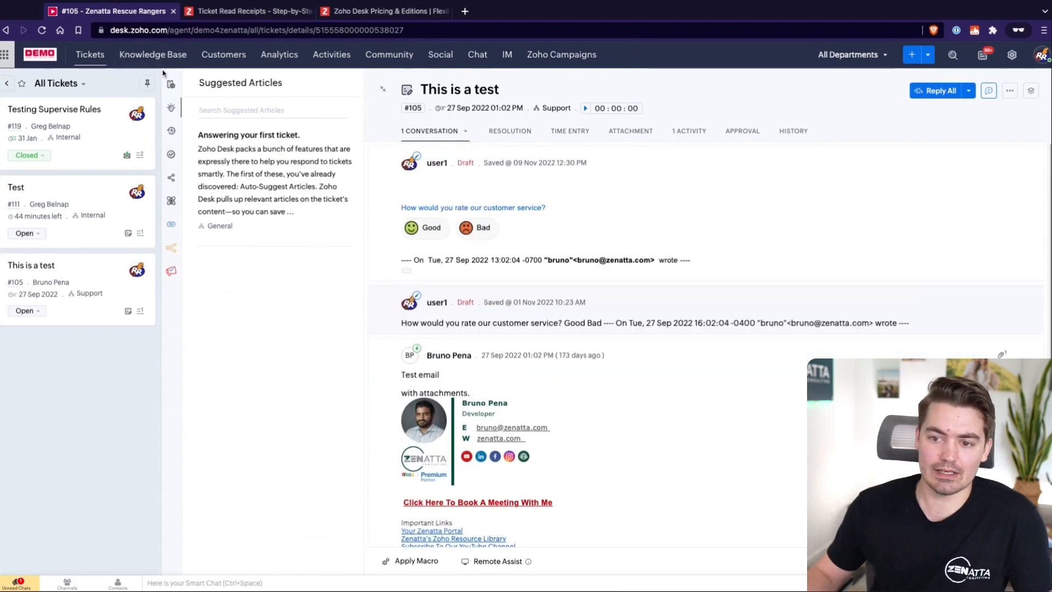
{"action": "left_click", "coordinate": [244, 174]}
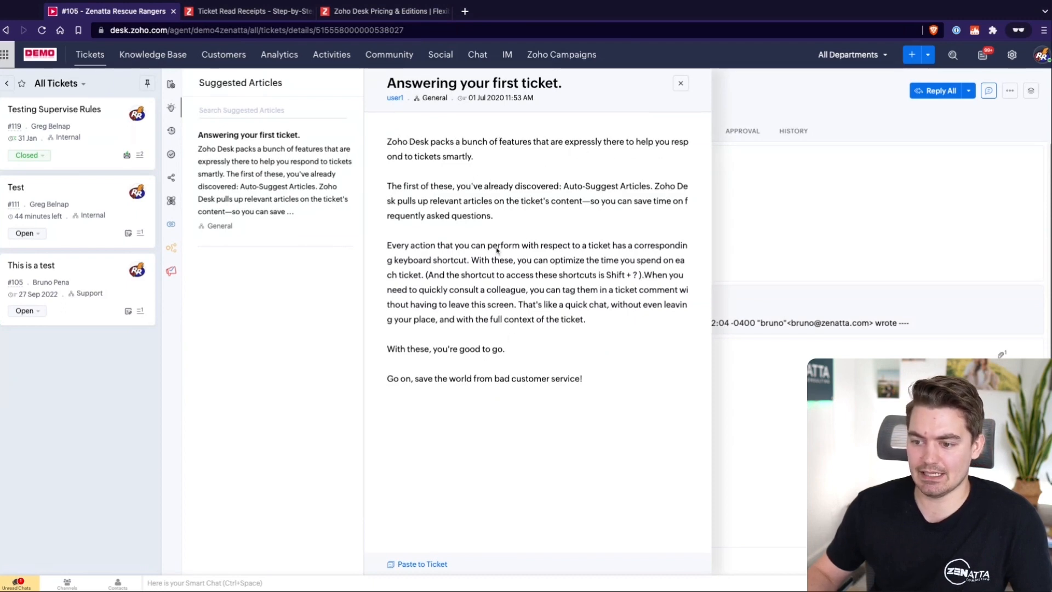
- Read through the suggested article "Answering your first ticket." and close it
{"action": "left_click_drag", "start_coordinate": [618, 380], "coordinate": [454, 187]}
{"action": "left_click", "coordinate": [437, 153]}
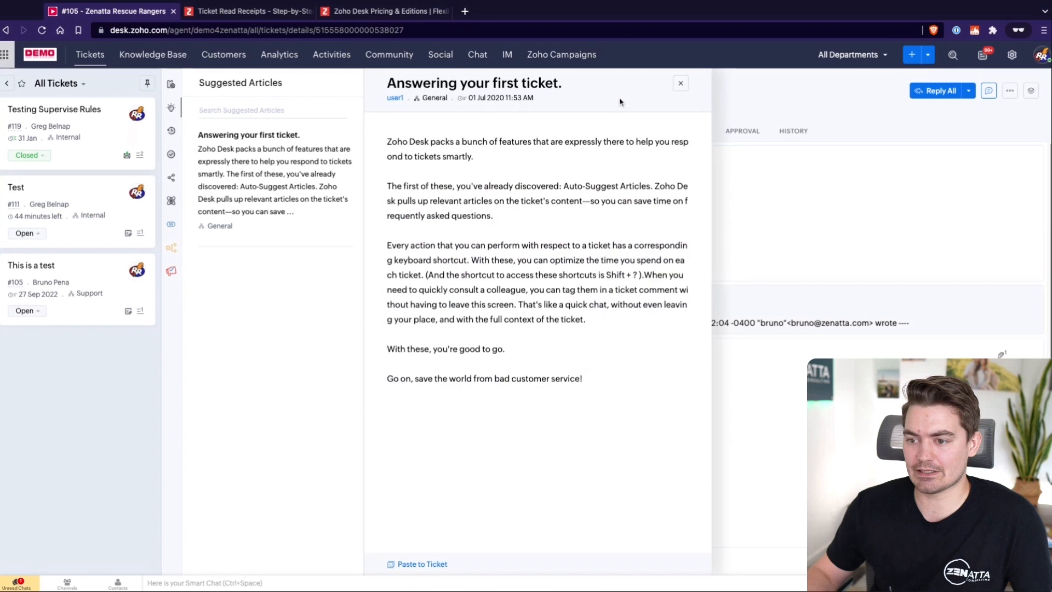
{"action": "left_click", "coordinate": [682, 85]}
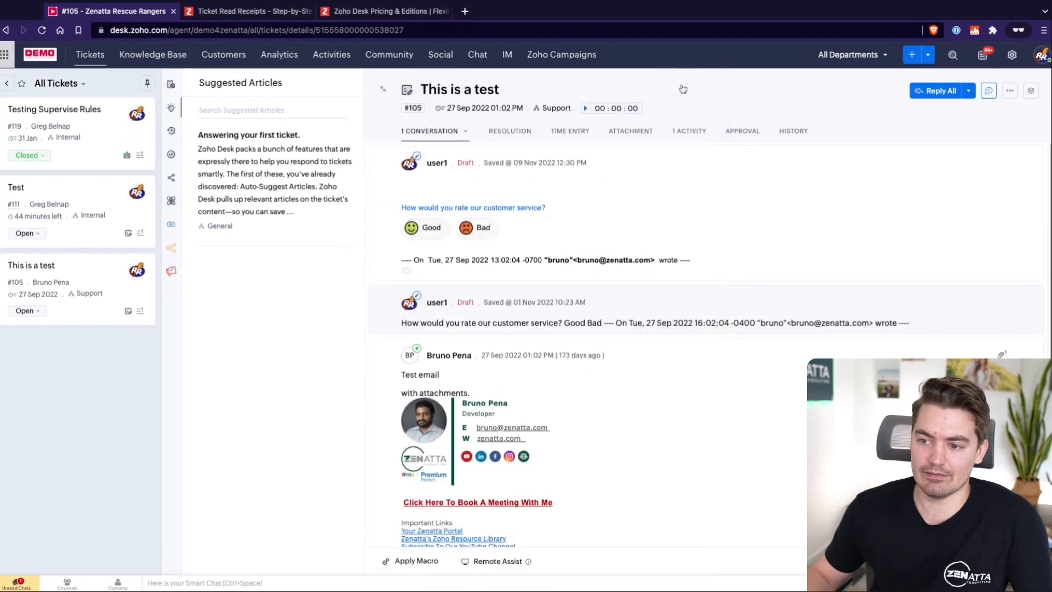
- Look at the ticket's timeline and the skills that can be associated with it
{"action": "mouse_move", "coordinate": [345, 229]}
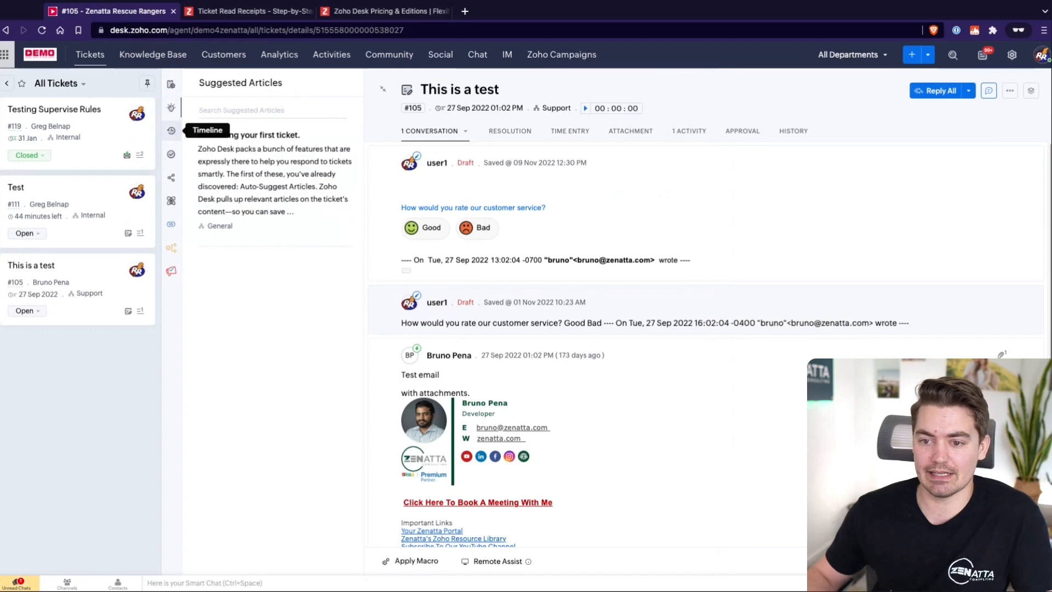
{"action": "left_click", "coordinate": [171, 131]}
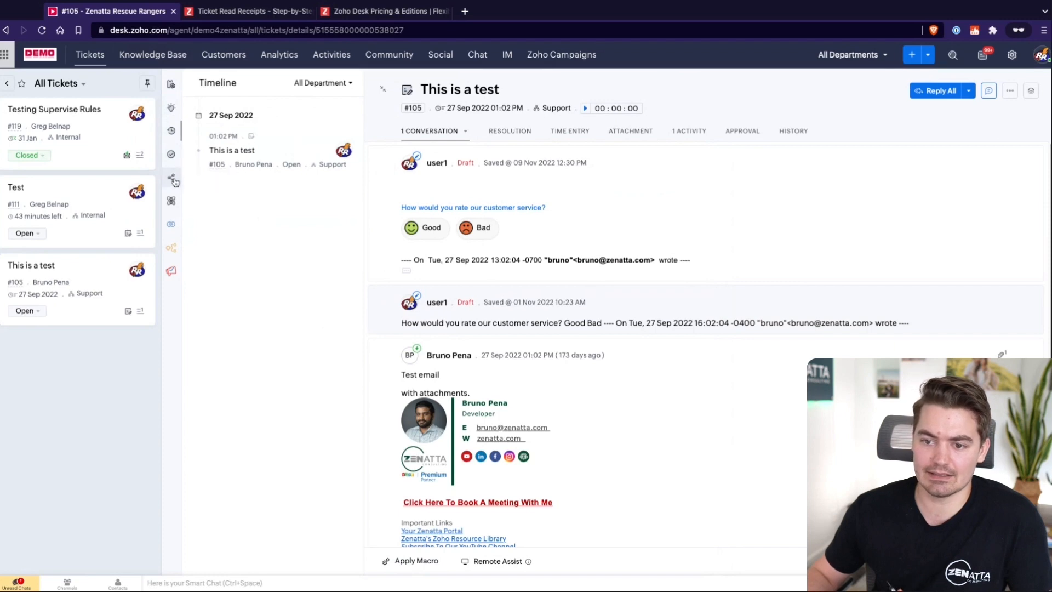
{"action": "left_click", "coordinate": [172, 203]}
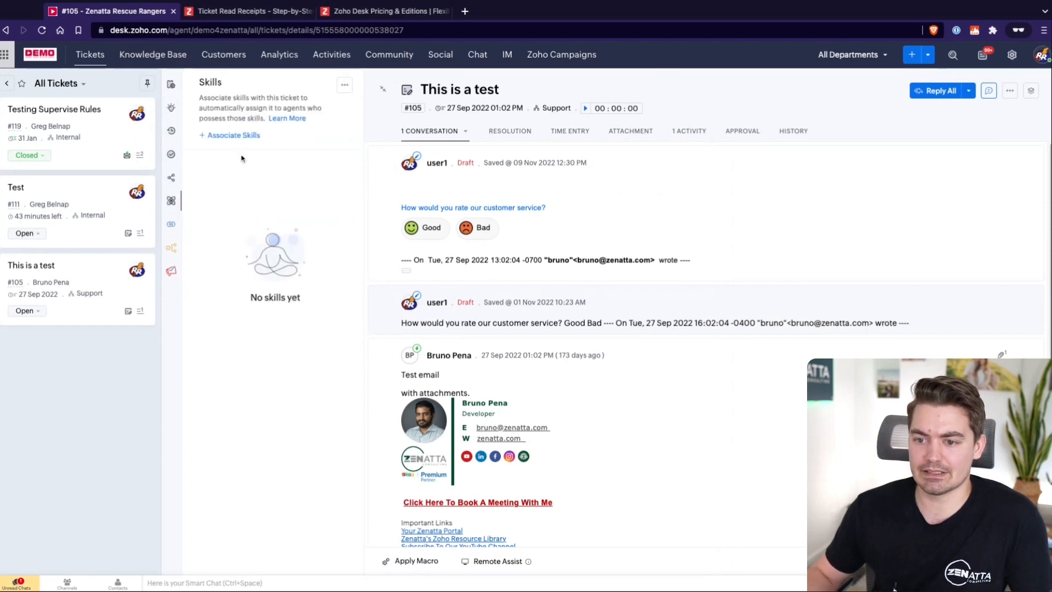
- Review the contact's CRM info, potentials, notes and activities, and show the contact's Zoho Campaigns data
{"action": "left_click", "coordinate": [170, 227]}
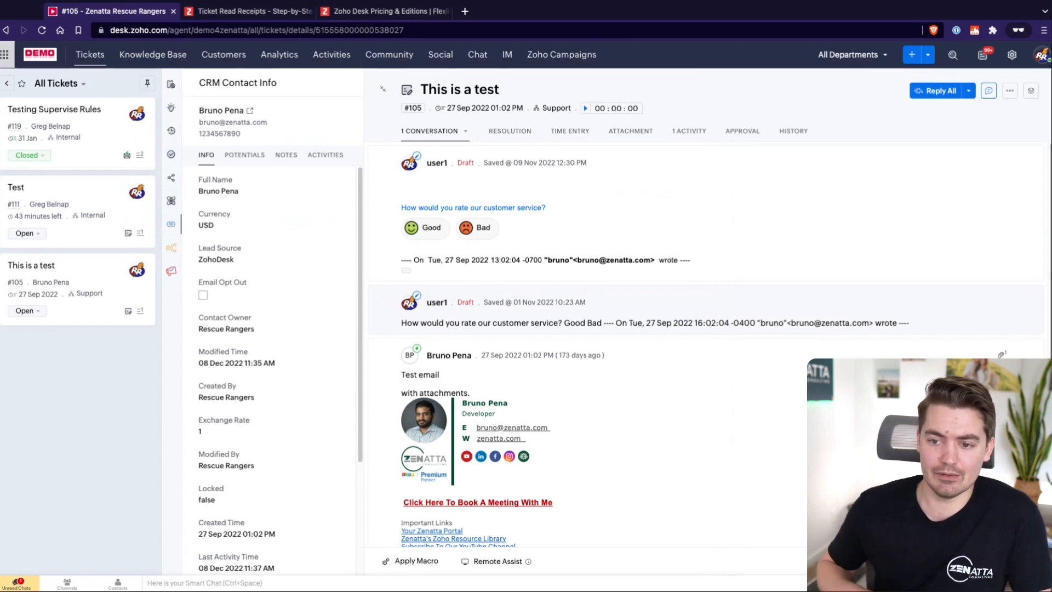
{"action": "scroll", "coordinate": [261, 347], "scroll_direction": "down", "scroll_amount": 3}
{"action": "scroll", "coordinate": [262, 345], "scroll_direction": "up", "scroll_amount": 3}
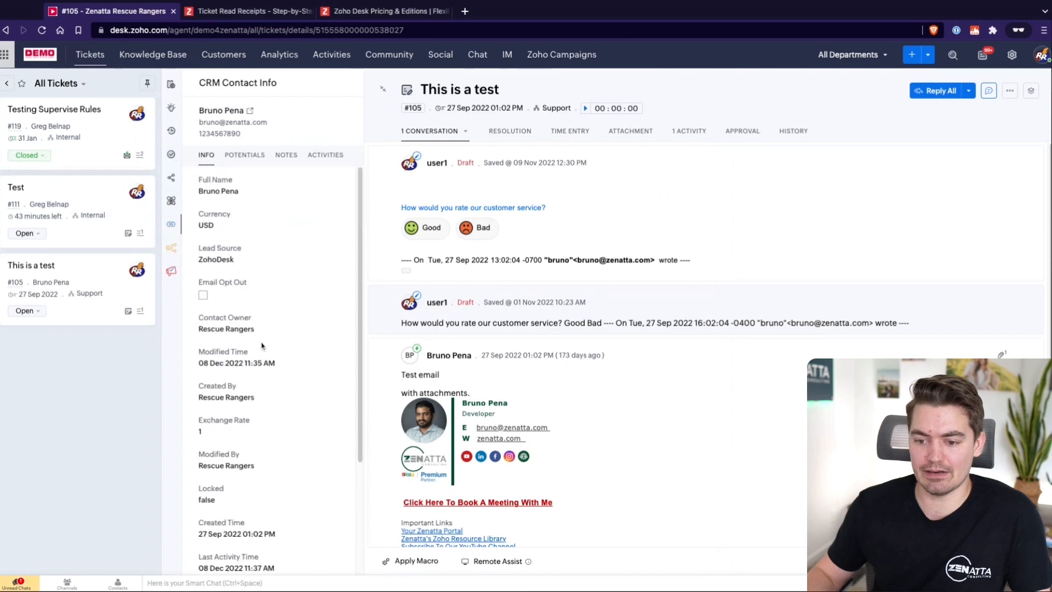
{"action": "left_click", "coordinate": [245, 155]}
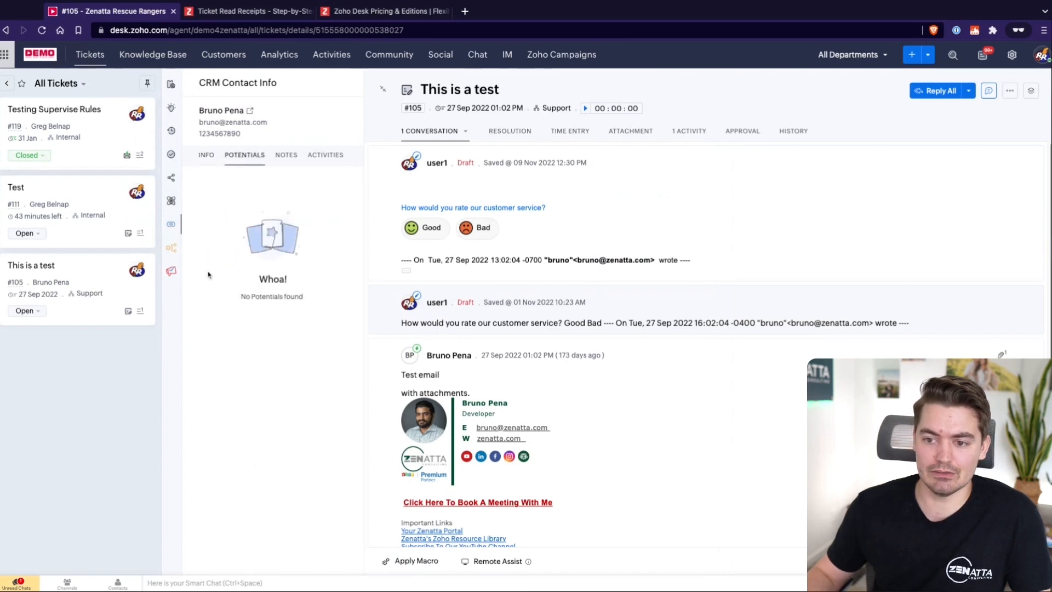
{"action": "left_click", "coordinate": [285, 156]}
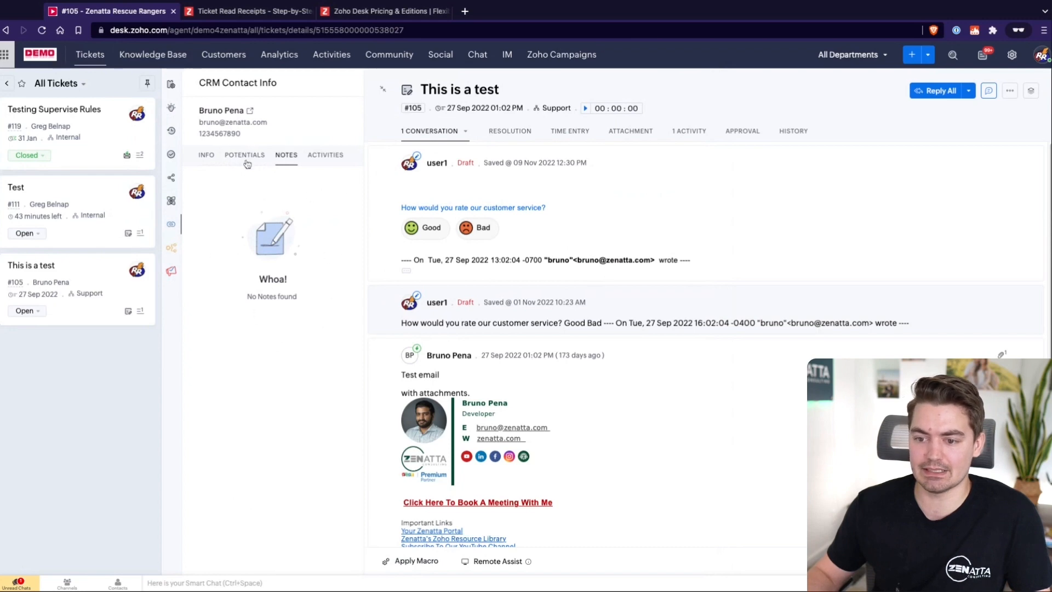
{"action": "left_click", "coordinate": [325, 155]}
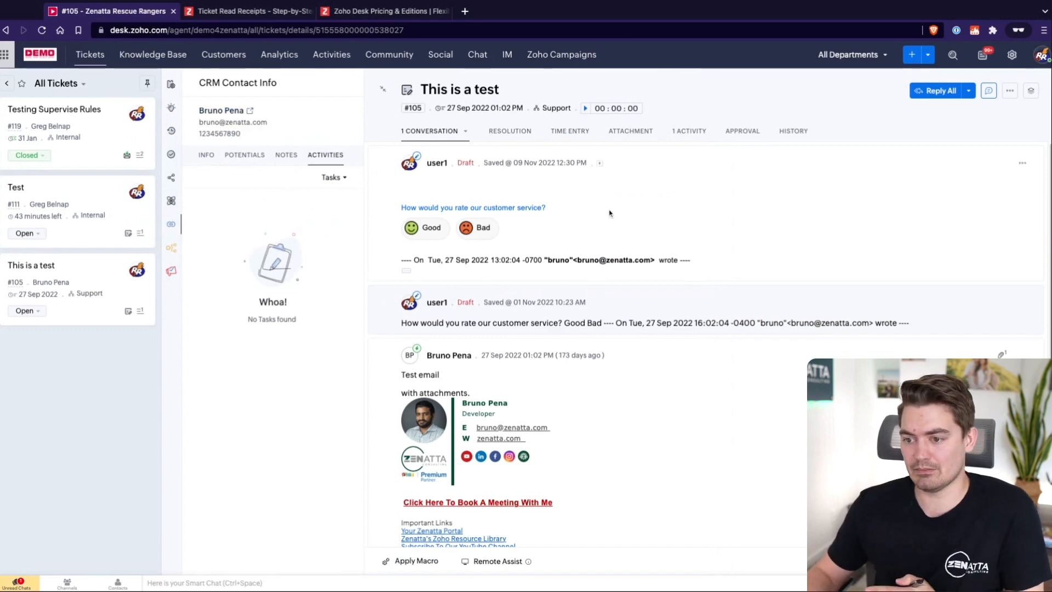
{"action": "left_click", "coordinate": [172, 271]}
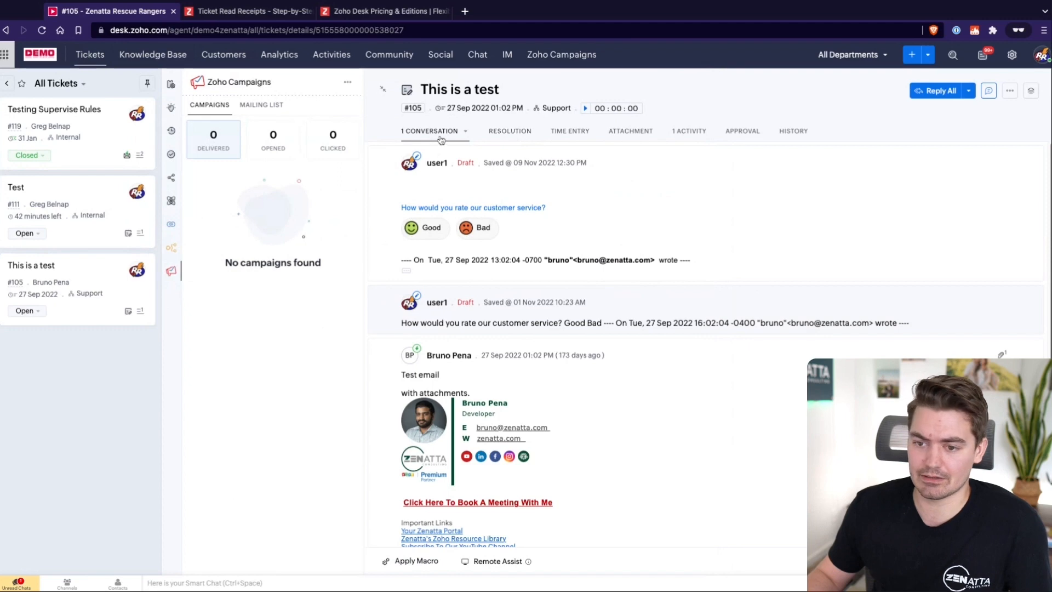
- Look at the ticket's resolution area, switching briefly back to the conversation and returning to the resolution
{"action": "left_click", "coordinate": [512, 134]}
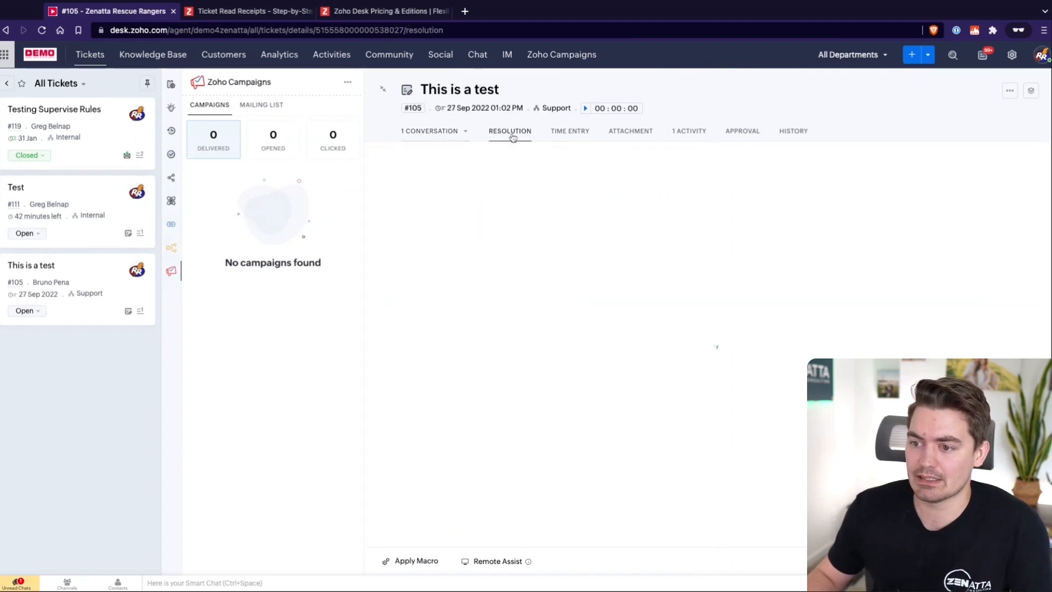
{"action": "left_click", "coordinate": [442, 132]}
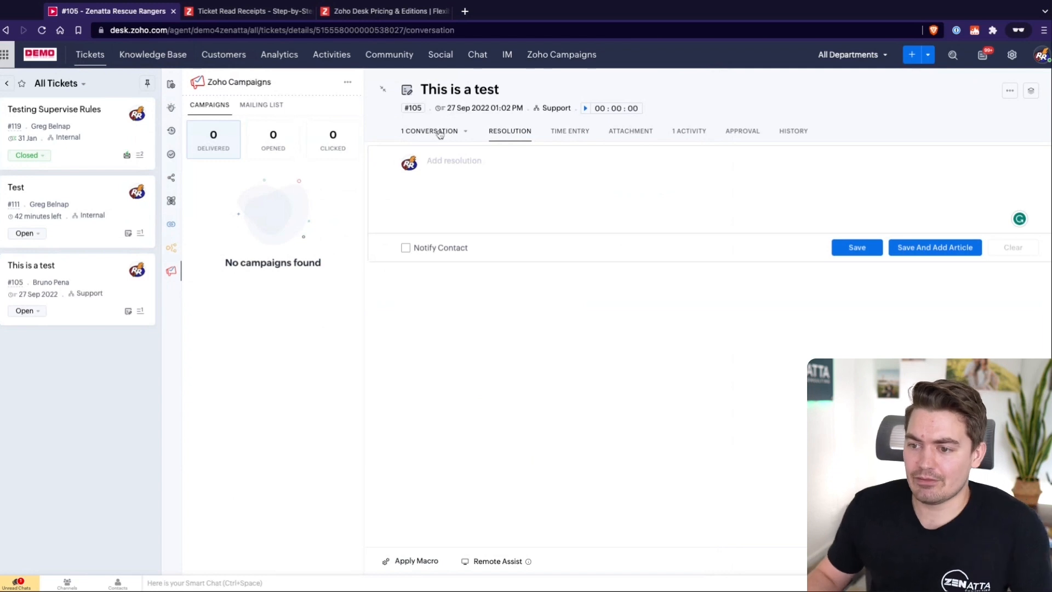
{"action": "left_click", "coordinate": [509, 134]}
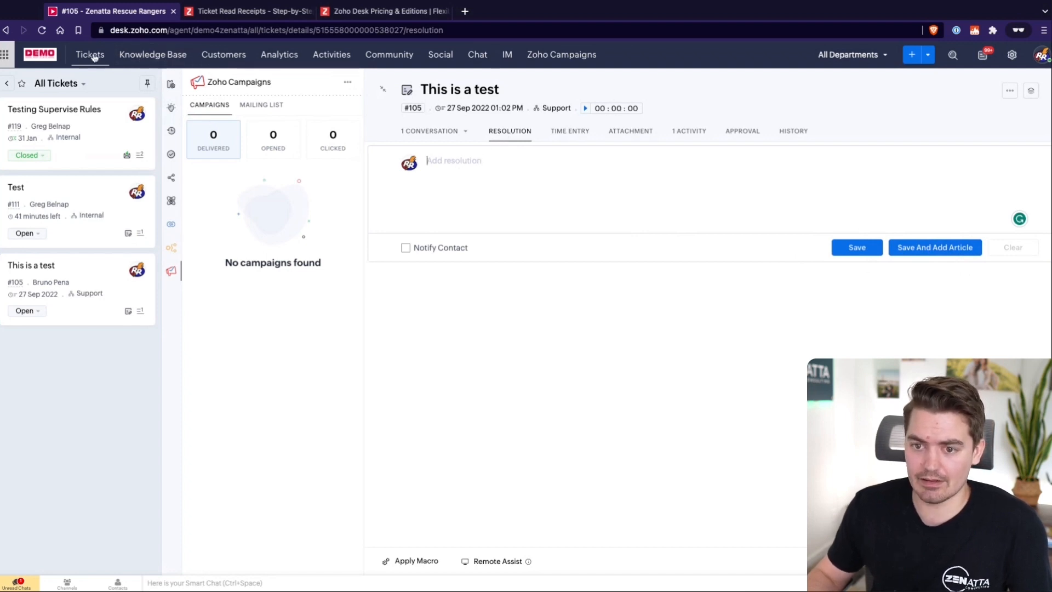
- Show the ticket's time entries and record a new one by starting and stopping the ticket timer
{"action": "left_click", "coordinate": [562, 133]}
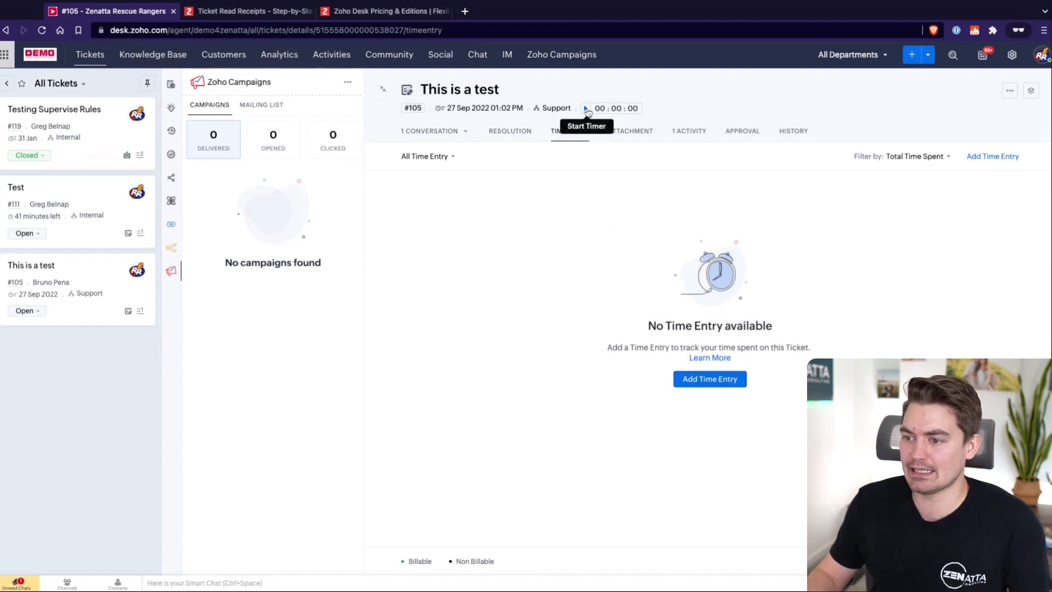
{"action": "left_click", "coordinate": [630, 108]}
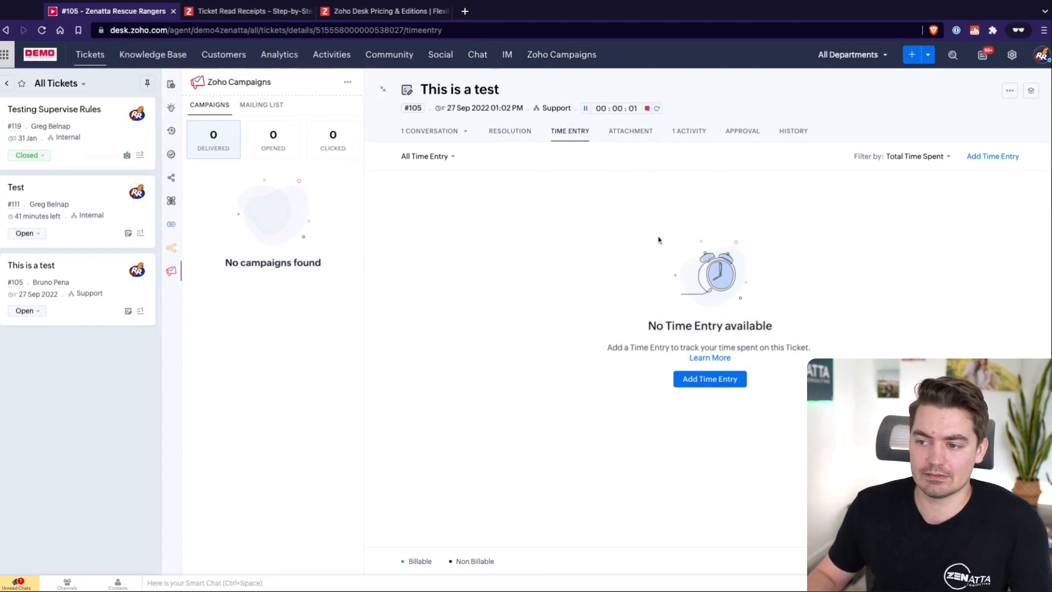
{"action": "left_click", "coordinate": [647, 108]}
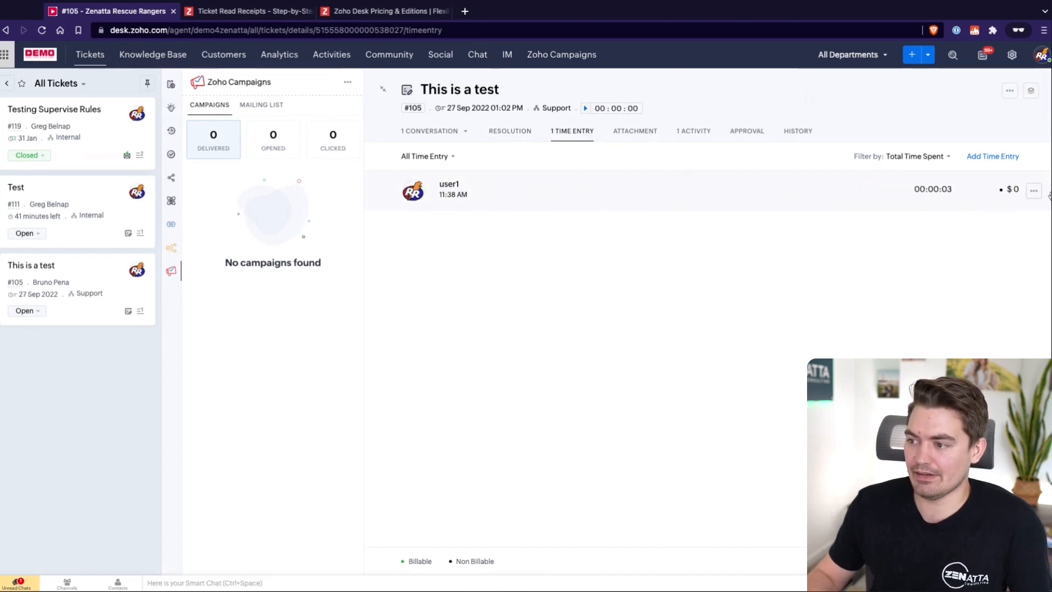
- Examine the recorded time entry's details and its editable cost and billing fields, and close it without changing anything
{"action": "left_click", "coordinate": [1004, 193]}
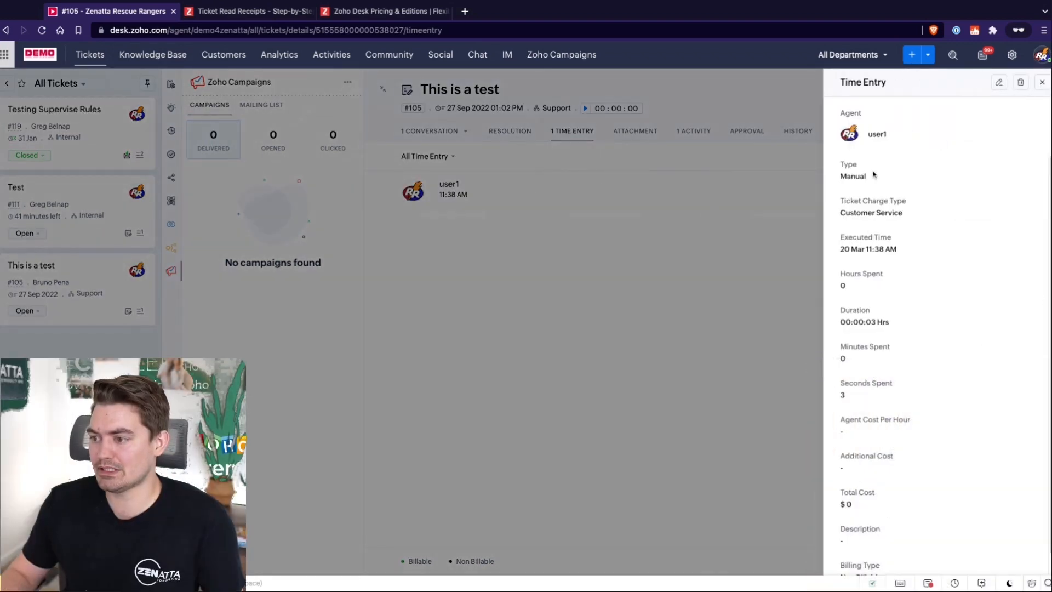
{"action": "left_click", "coordinate": [721, 182]}
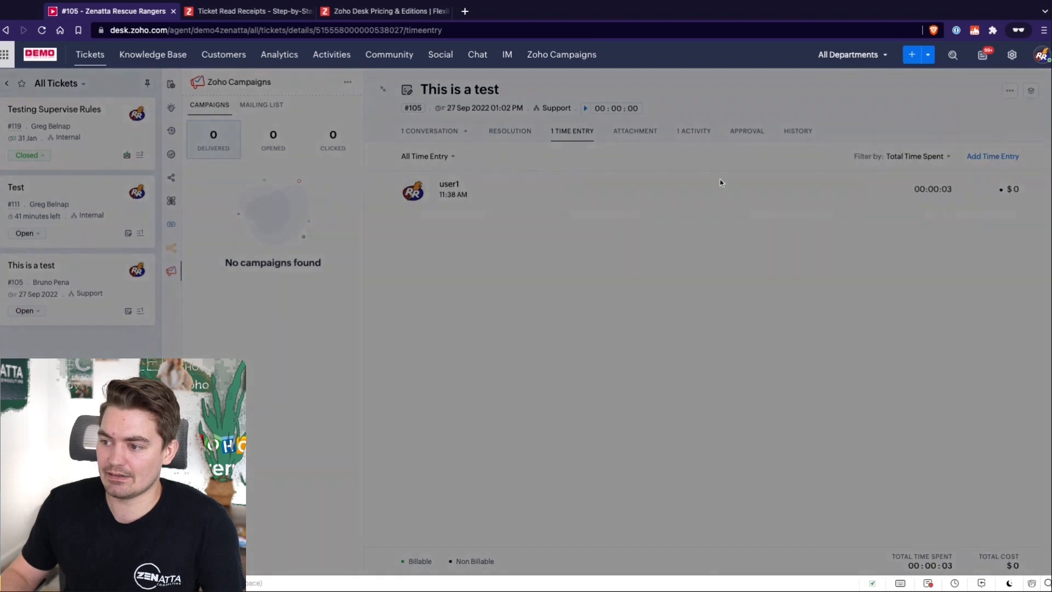
{"action": "scroll", "coordinate": [838, 376], "scroll_direction": "down", "scroll_amount": 2}
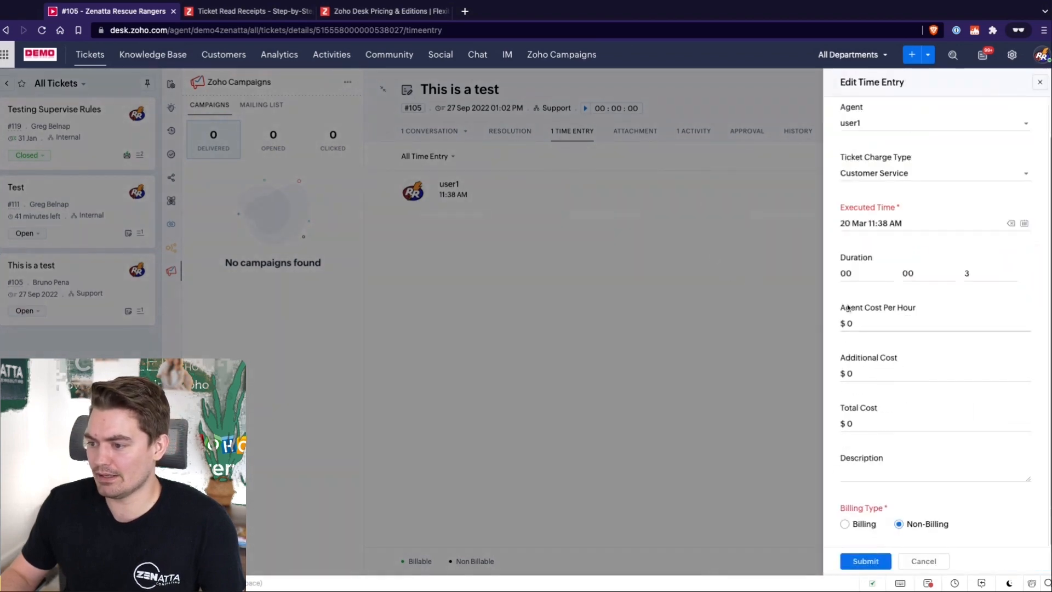
{"action": "left_click_drag", "start_coordinate": [840, 309], "coordinate": [916, 308]}
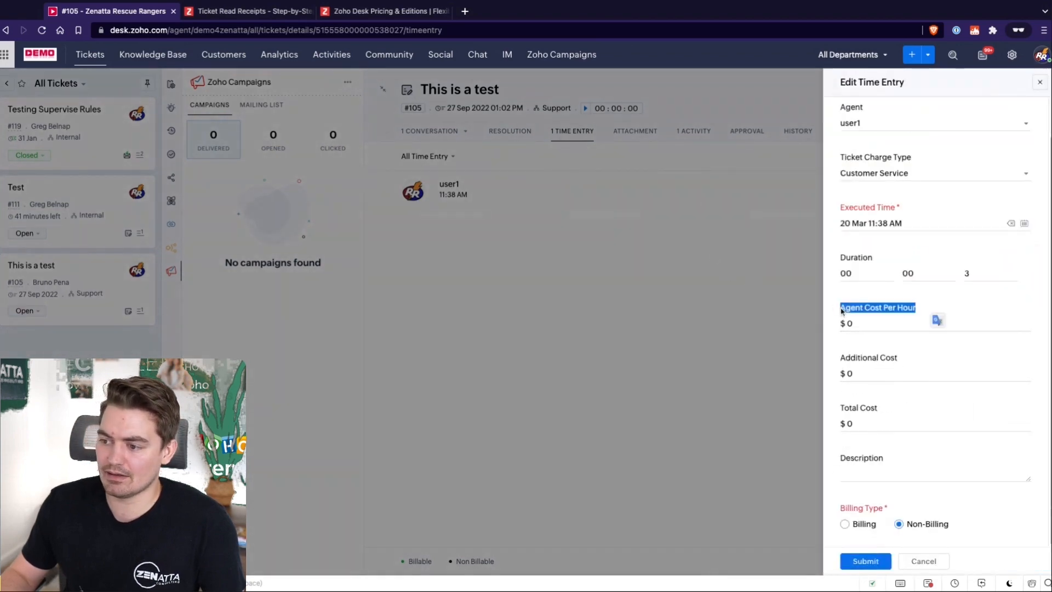
{"action": "left_click", "coordinate": [878, 311]}
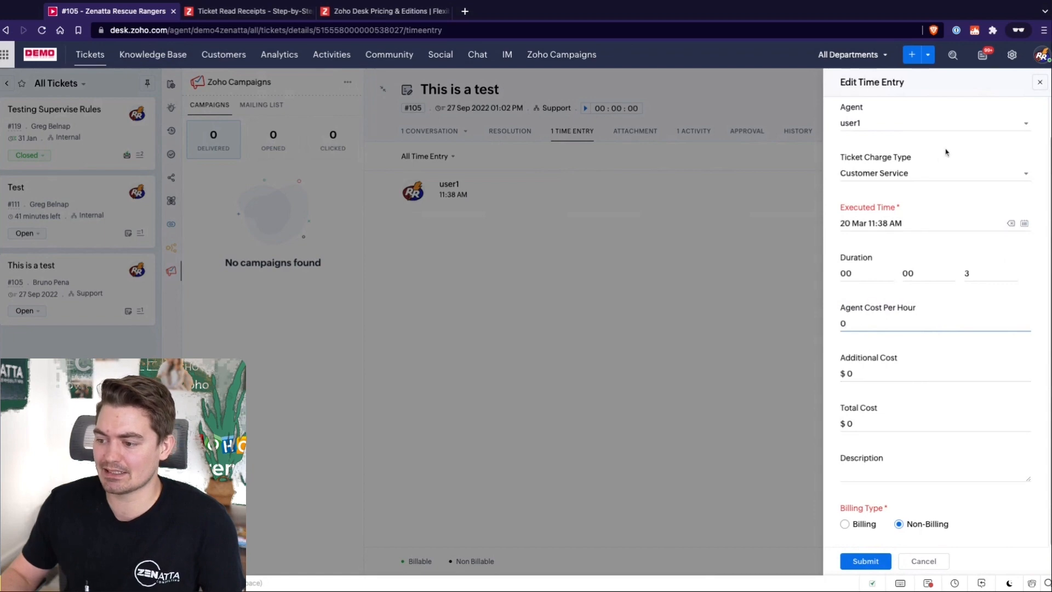
{"action": "left_click", "coordinate": [860, 427]}
{"action": "left_click", "coordinate": [860, 375]}
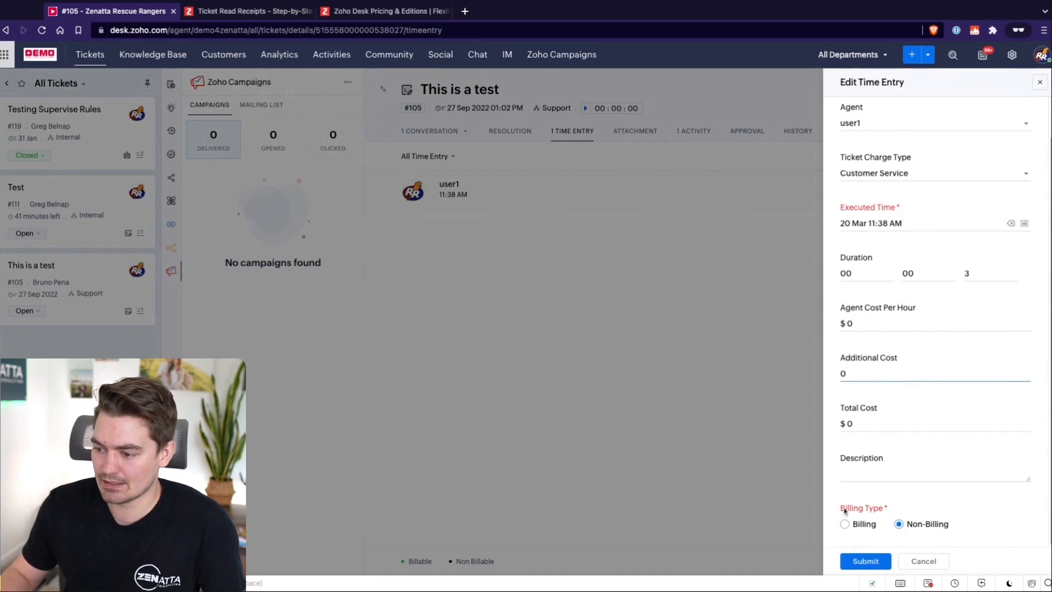
{"action": "left_click", "coordinate": [924, 562]}
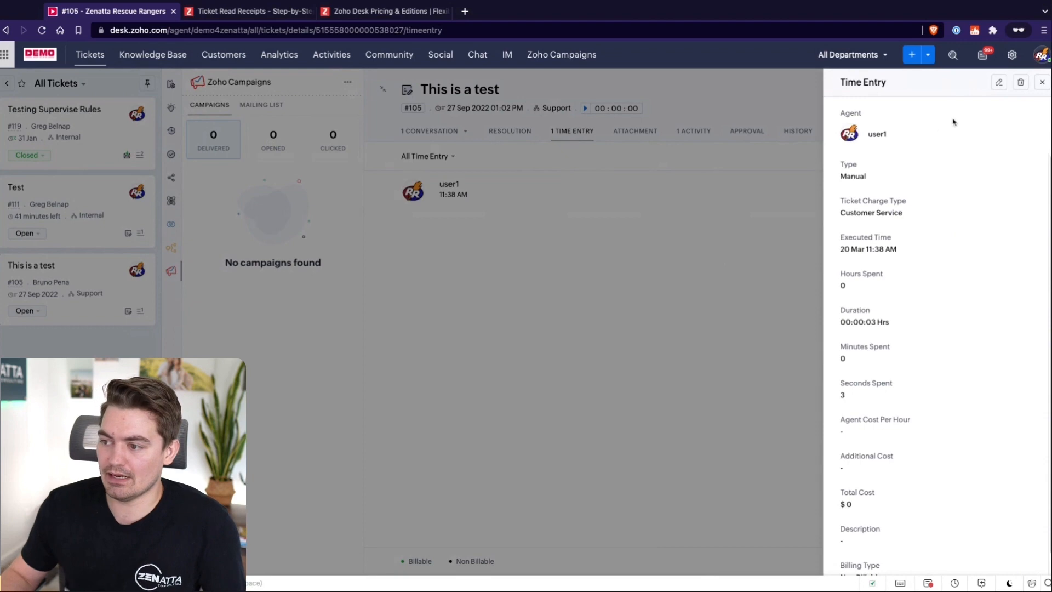
{"action": "left_click", "coordinate": [1042, 82]}
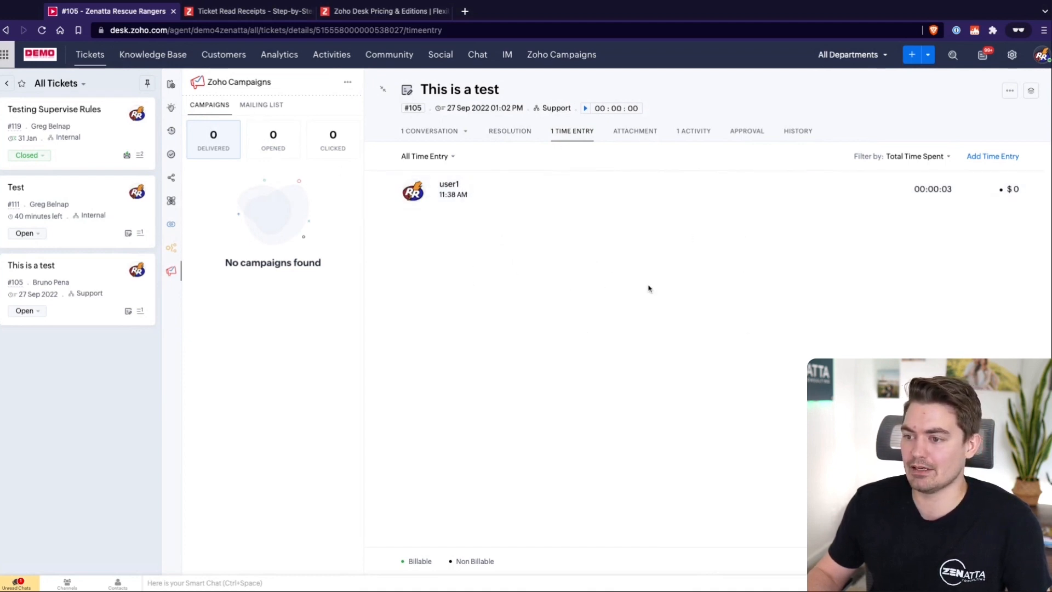
- Look at the ticket's attachments and activities, including the status options for the Test 1 activity, without choosing another status
{"action": "left_click", "coordinate": [640, 131]}
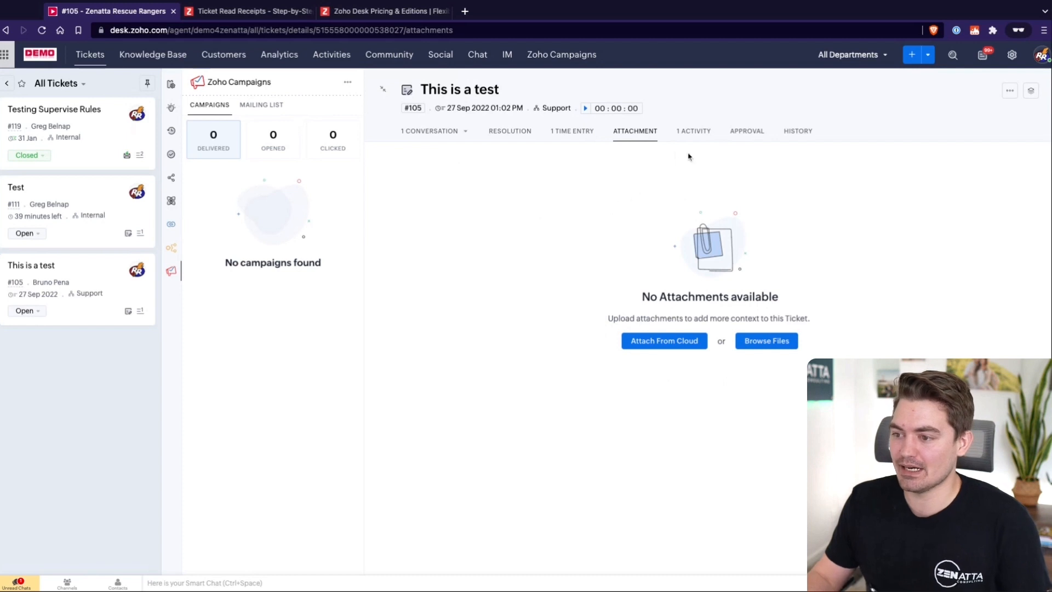
{"action": "left_click", "coordinate": [685, 131]}
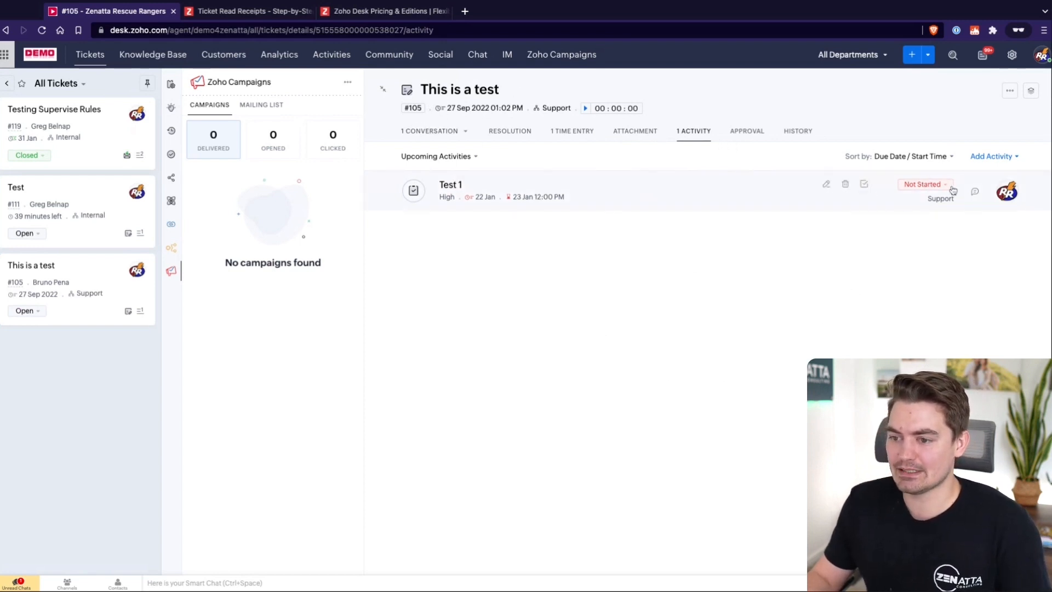
{"action": "left_click", "coordinate": [934, 185]}
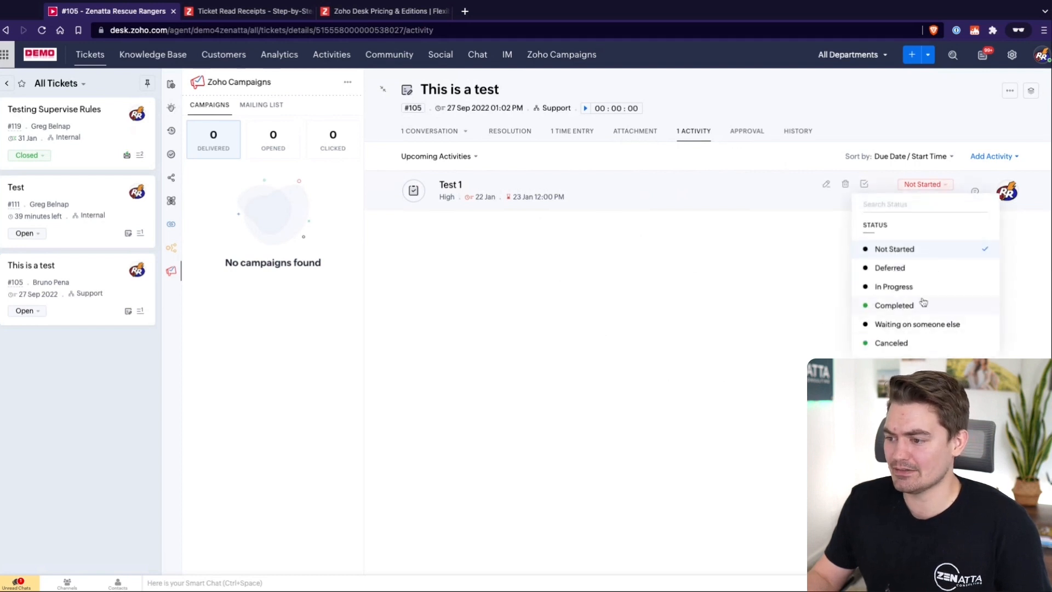
{"action": "left_click", "coordinate": [632, 290]}
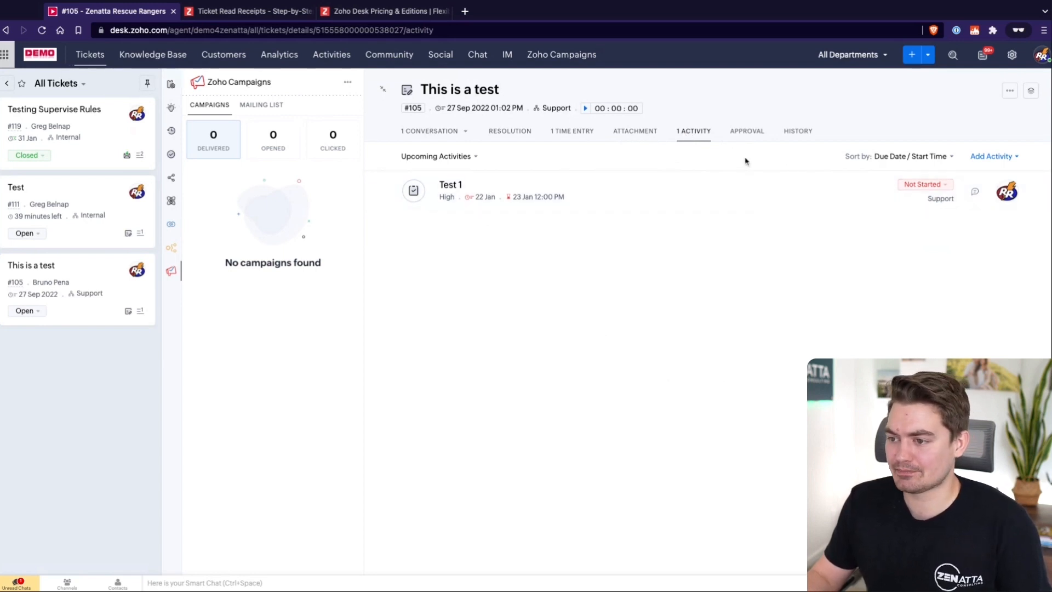
- Review the ticket's full change history and its approval section
{"action": "left_click", "coordinate": [744, 132]}
{"action": "left_click", "coordinate": [801, 132]}
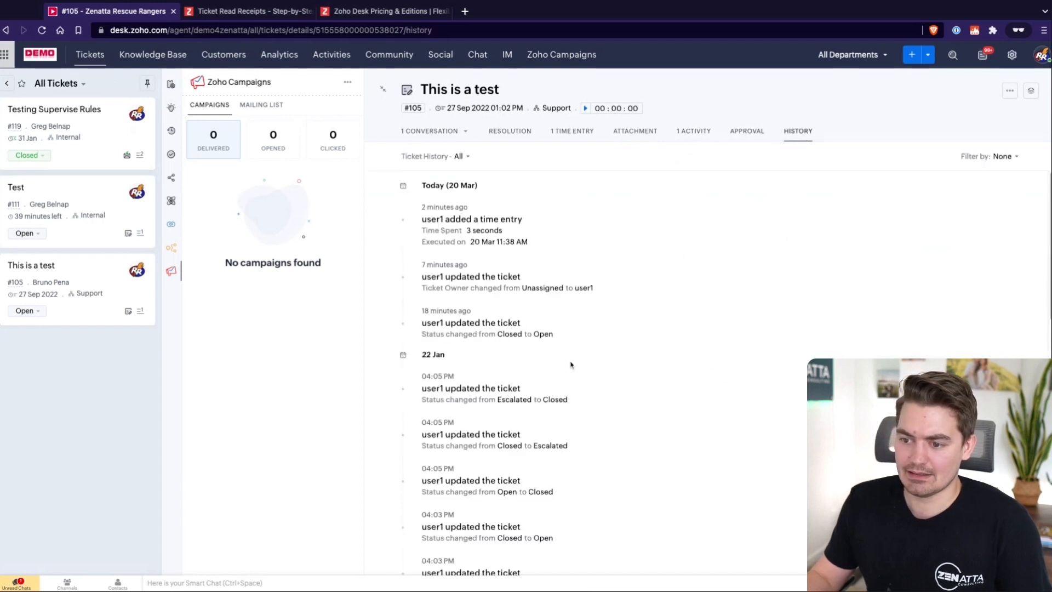
{"action": "scroll", "coordinate": [571, 410], "scroll_direction": "down", "scroll_amount": 4}
{"action": "scroll", "coordinate": [571, 410], "scroll_direction": "up", "scroll_amount": 5}
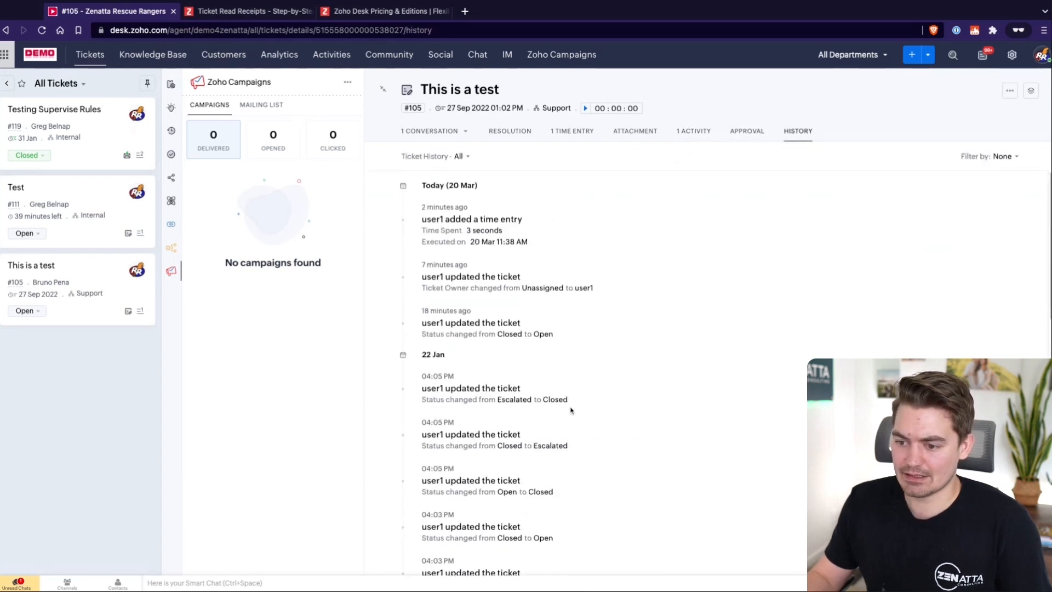
{"action": "left_click", "coordinate": [754, 134]}
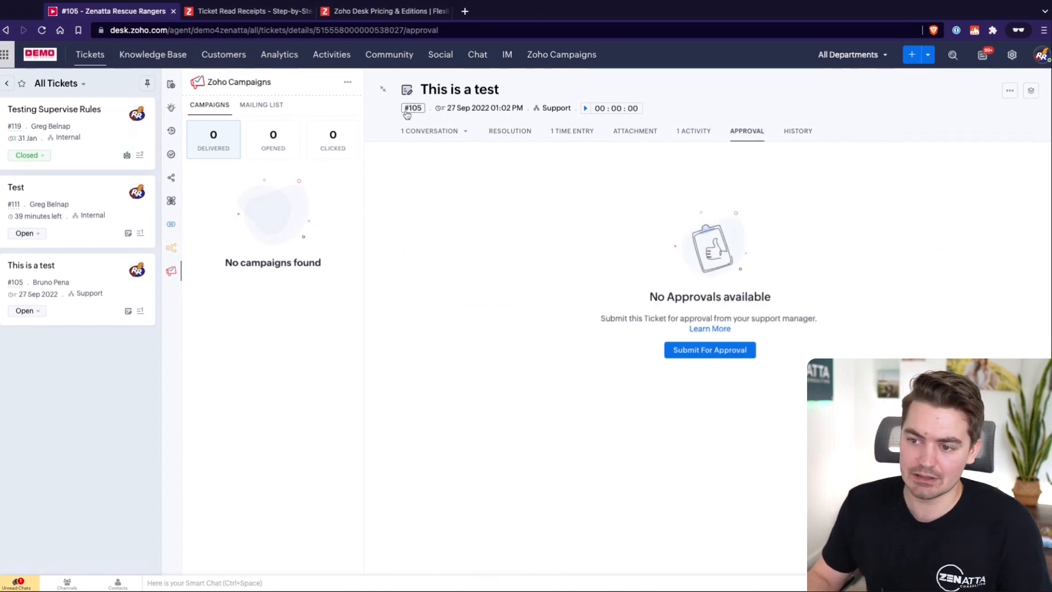
- Show the ticket's contact info and properties again and look through all of its fields
{"action": "left_click", "coordinate": [171, 84]}
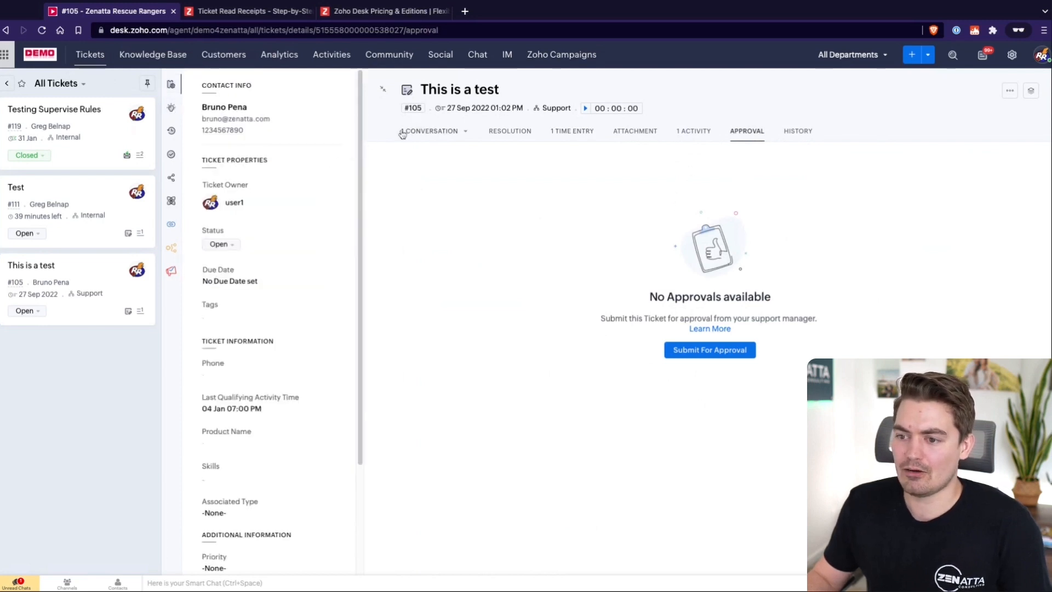
{"action": "scroll", "coordinate": [253, 343], "scroll_direction": "down", "scroll_amount": 3}
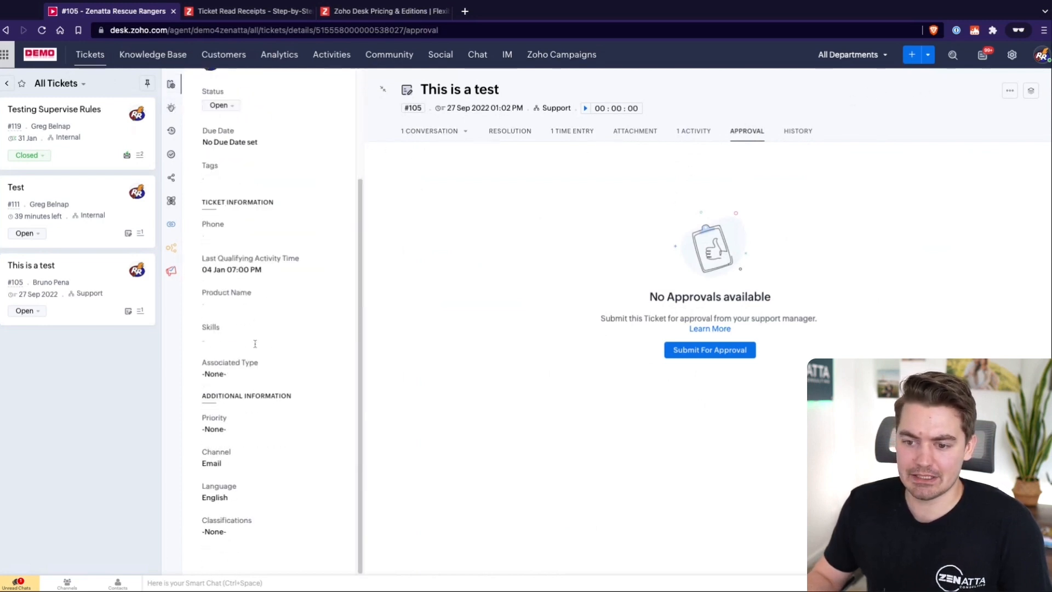
{"action": "scroll", "coordinate": [259, 346], "scroll_direction": "up", "scroll_amount": 3}
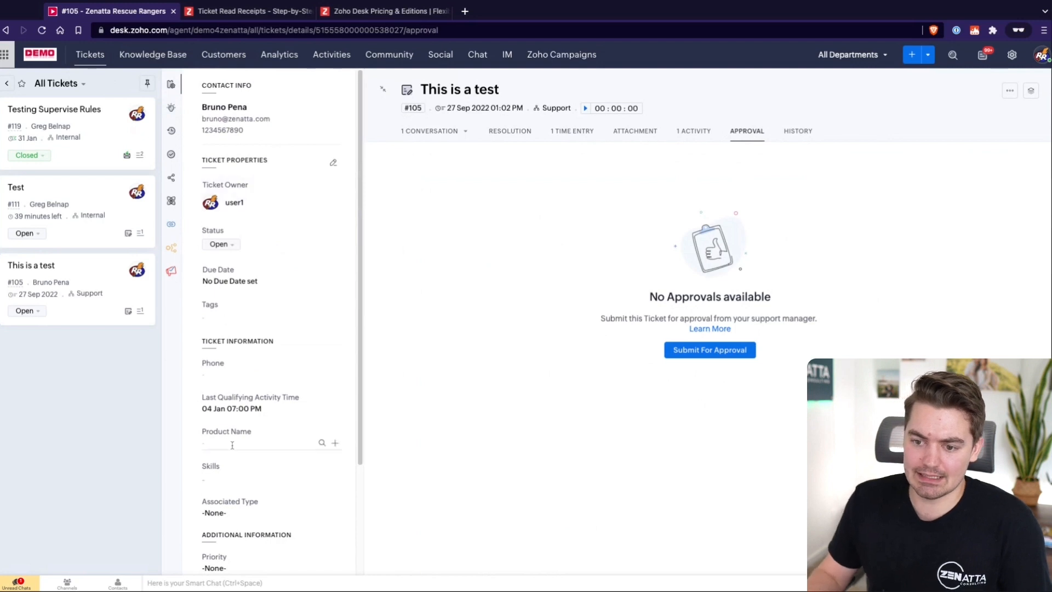
- Review the ticket's properties, open the This is a test ticket for editing, and look over its full form
{"action": "scroll", "coordinate": [236, 447], "scroll_direction": "down", "scroll_amount": 2}
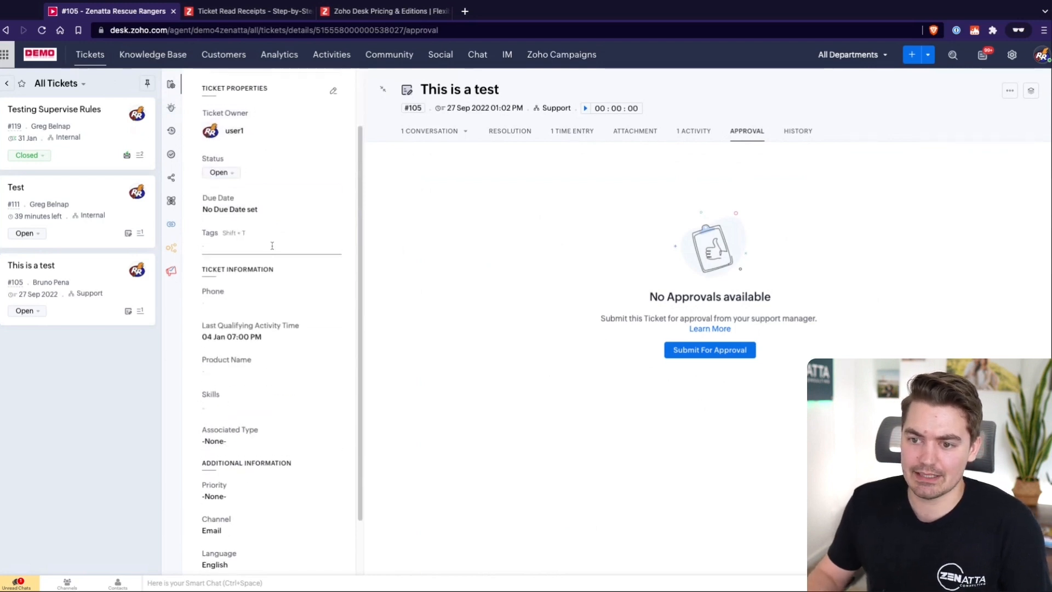
{"action": "scroll", "coordinate": [272, 245], "scroll_direction": "up", "scroll_amount": 2}
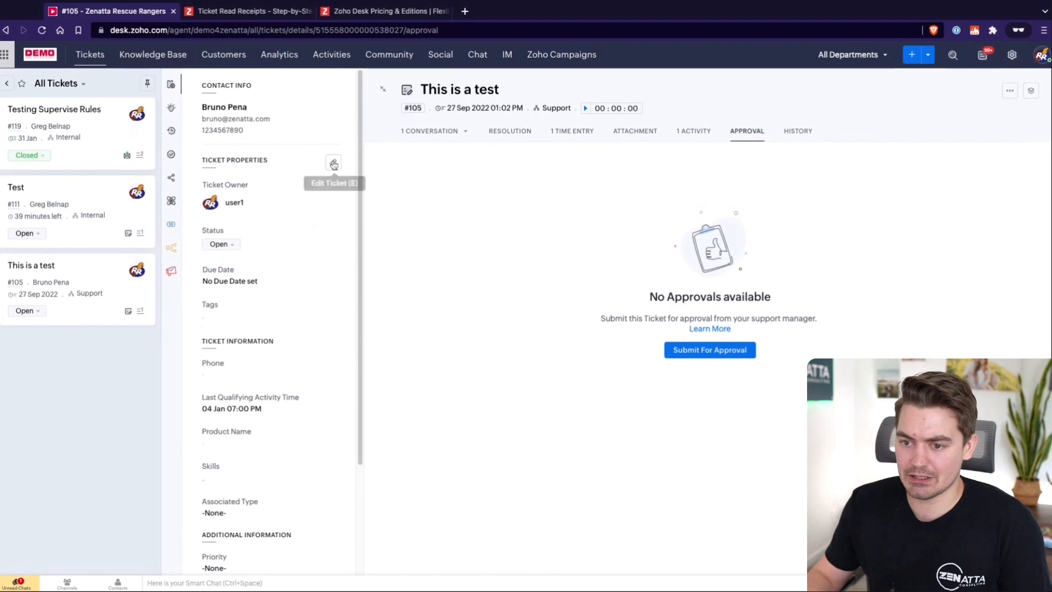
{"action": "left_click", "coordinate": [333, 164]}
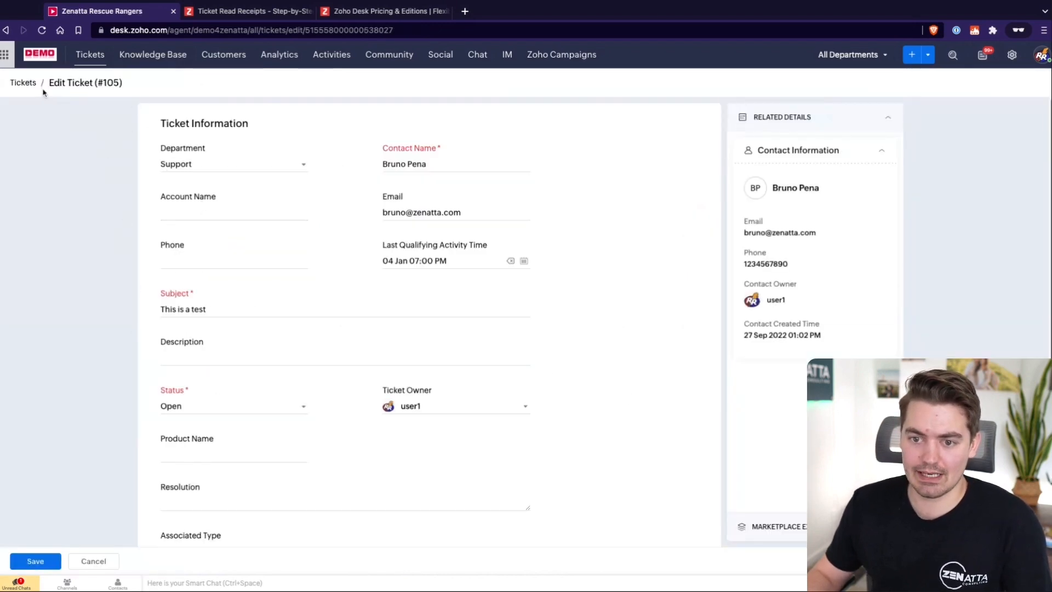
{"action": "scroll", "coordinate": [554, 333], "scroll_direction": "down", "scroll_amount": 4}
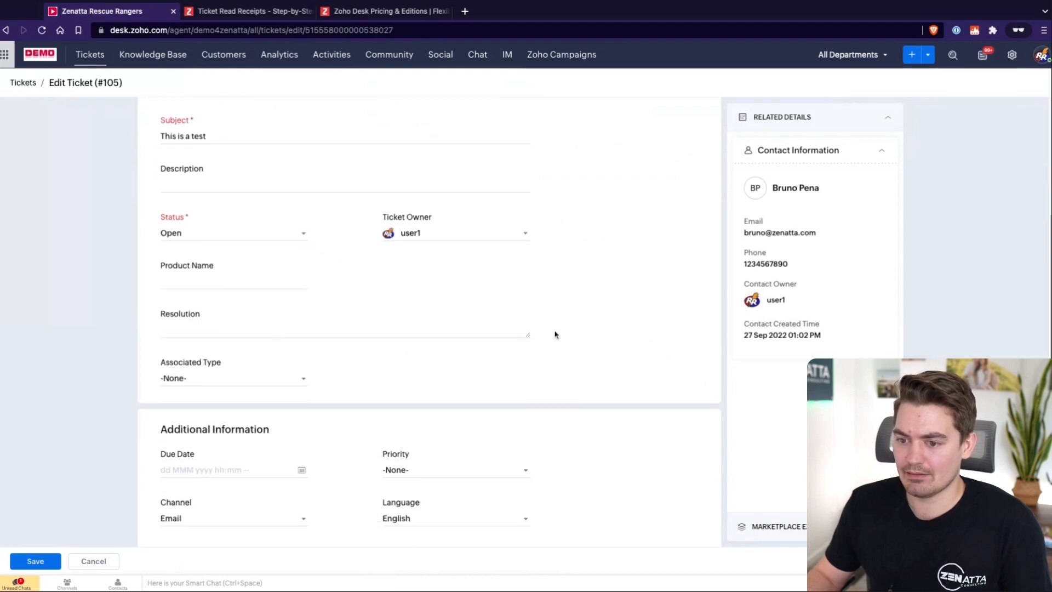
{"action": "scroll", "coordinate": [555, 334], "scroll_direction": "up", "scroll_amount": 4}
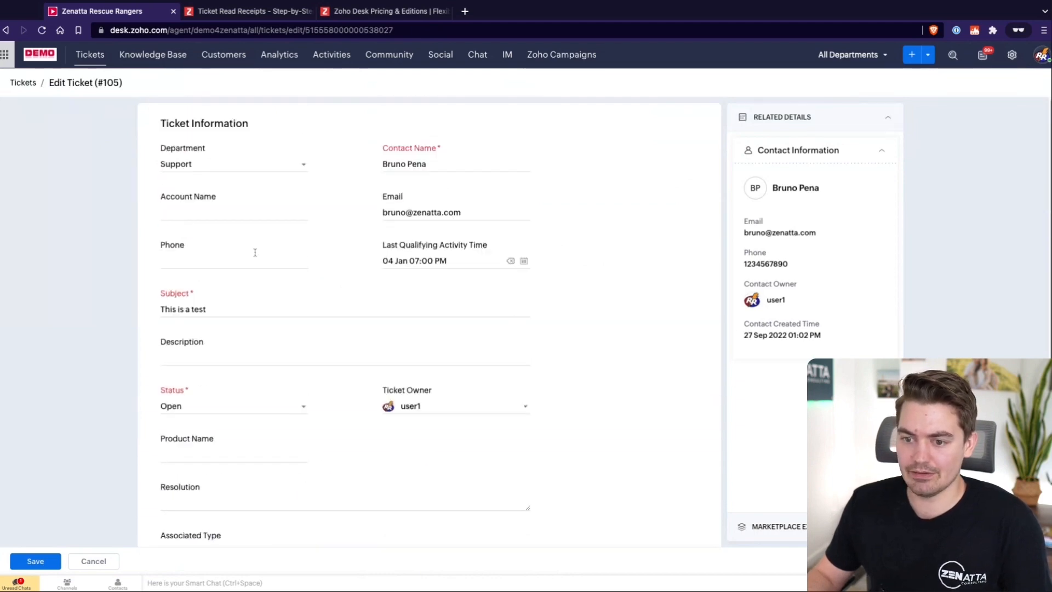
- Examine the edit form's department, account name, description and additional information fields without entering anything
{"action": "left_click_drag", "start_coordinate": [161, 151], "coordinate": [234, 152]}
{"action": "left_click", "coordinate": [247, 152]}
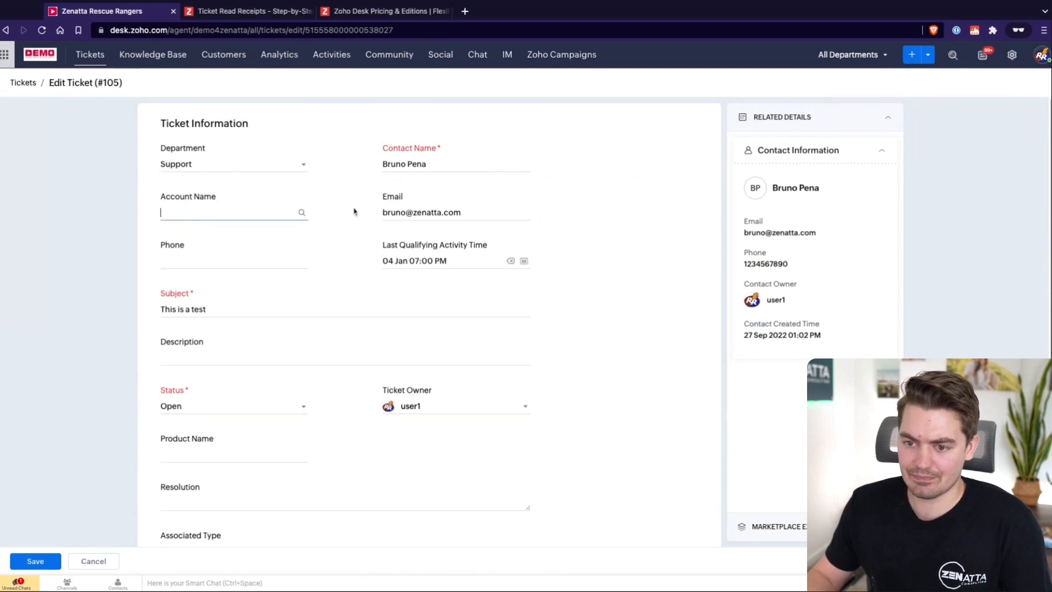
{"action": "scroll", "coordinate": [345, 284], "scroll_direction": "down", "scroll_amount": 2}
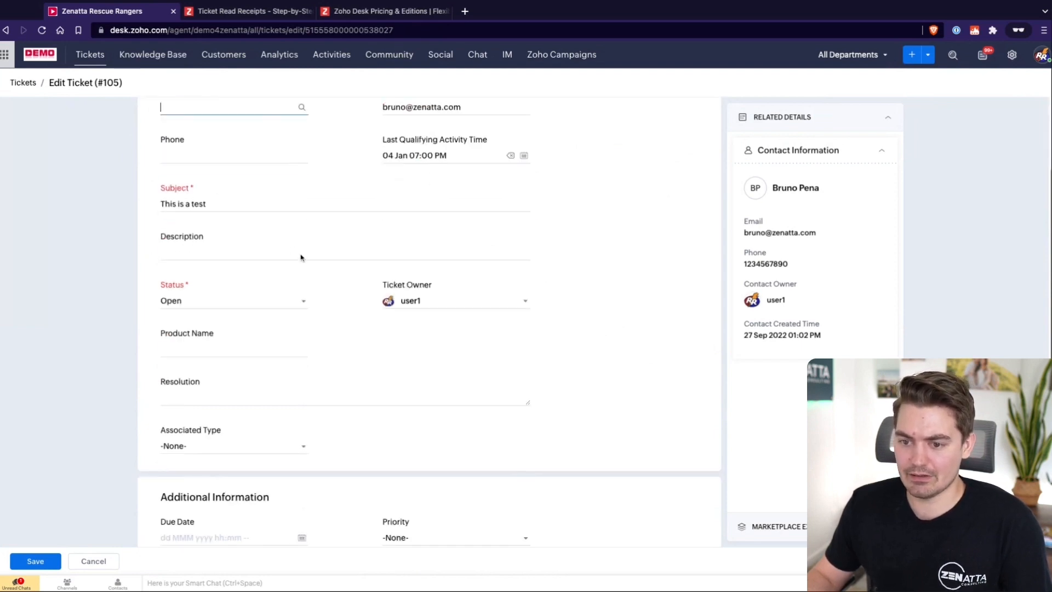
{"action": "left_click", "coordinate": [198, 251]}
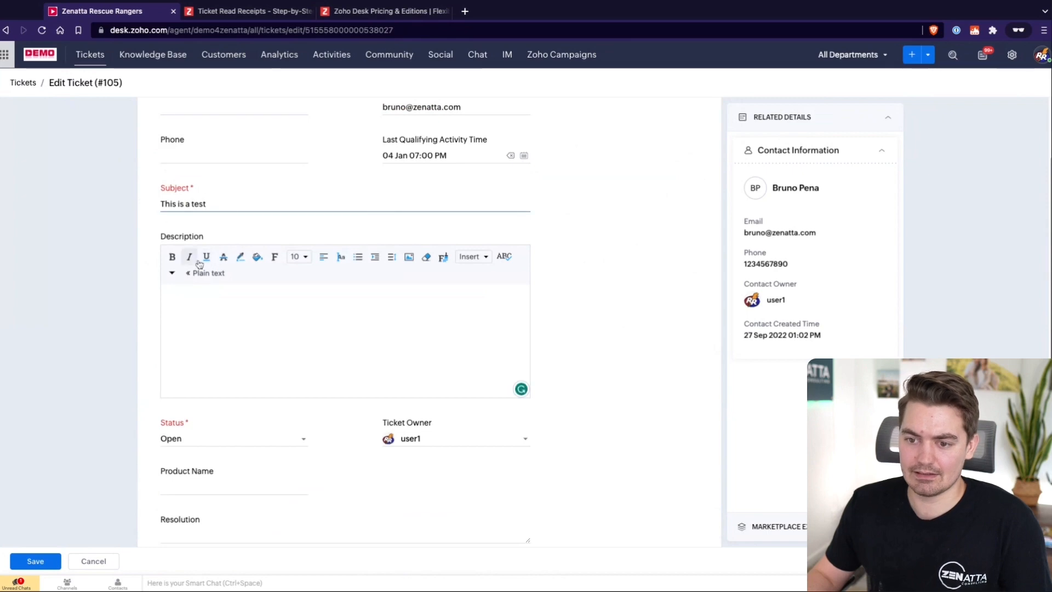
{"action": "scroll", "coordinate": [389, 338], "scroll_direction": "down", "scroll_amount": 4}
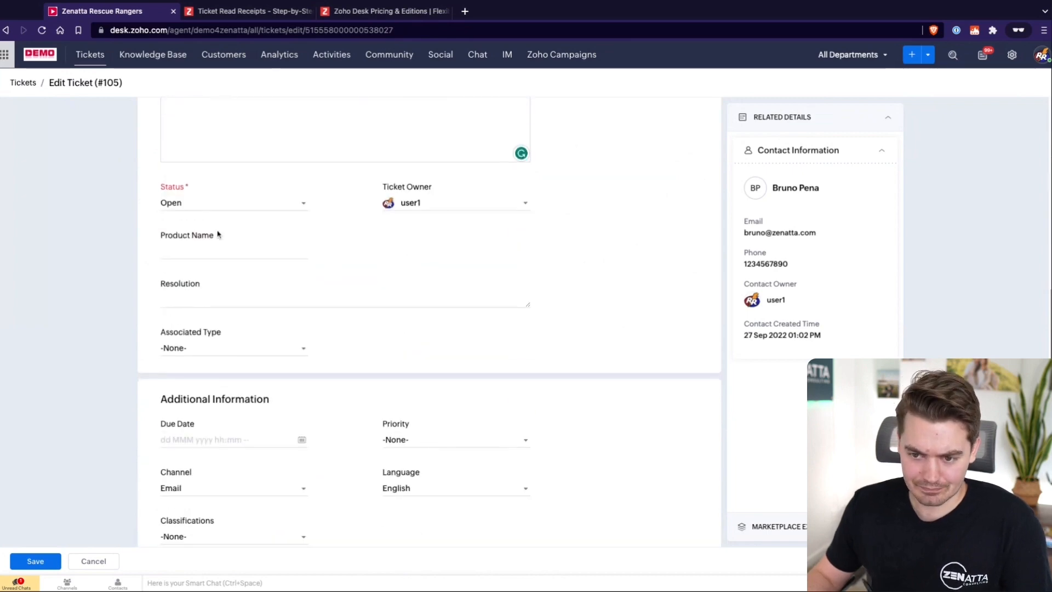
{"action": "scroll", "coordinate": [333, 397], "scroll_direction": "down", "scroll_amount": 1}
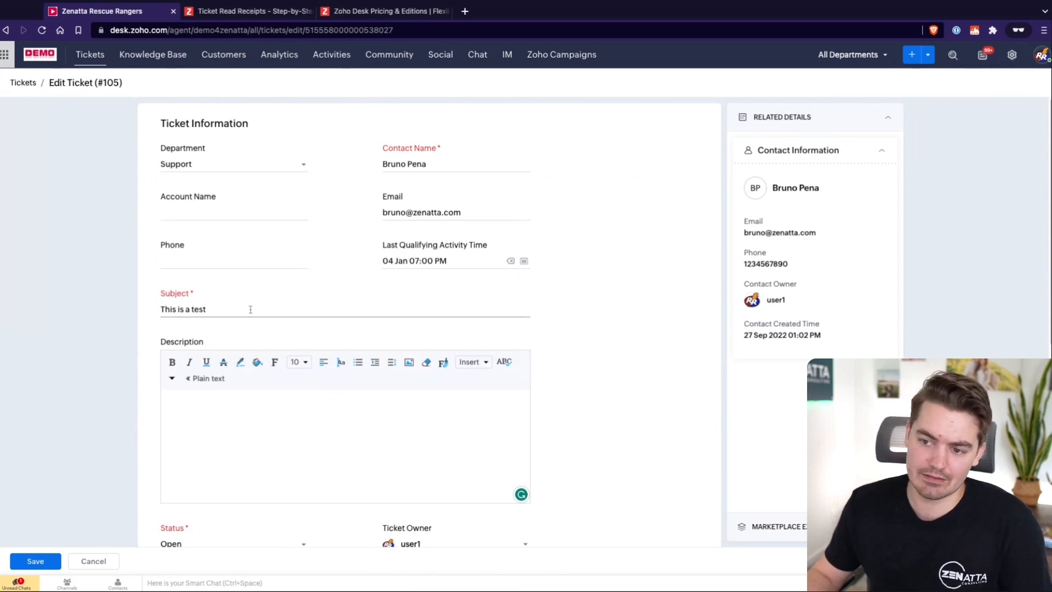
- Open the Layouts and Fields setup and look through the modules that have layouts, keeping Tickets selected
{"action": "left_click", "coordinate": [1012, 54]}
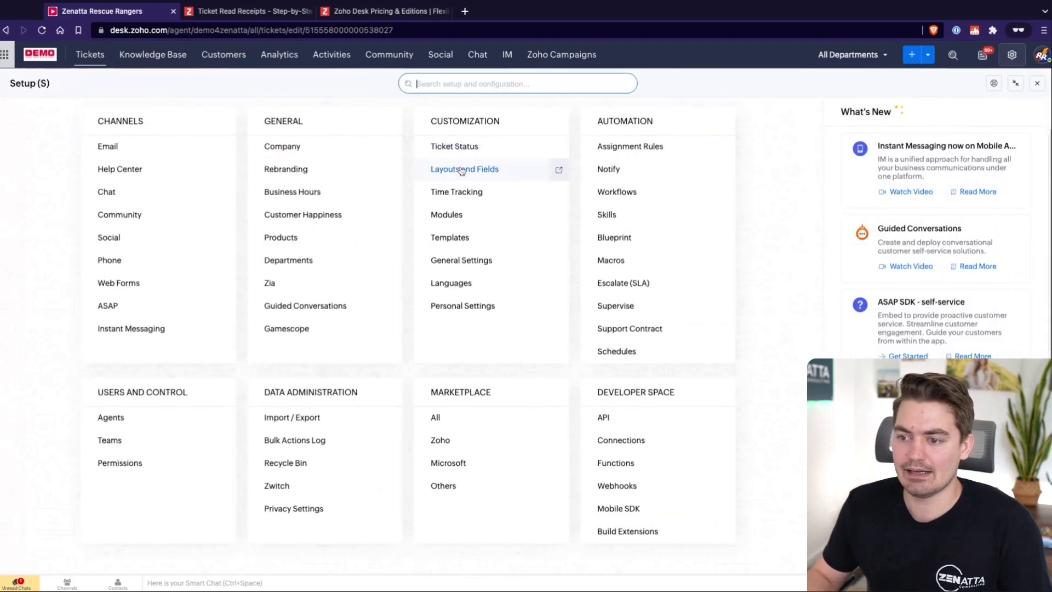
{"action": "left_click", "coordinate": [463, 170]}
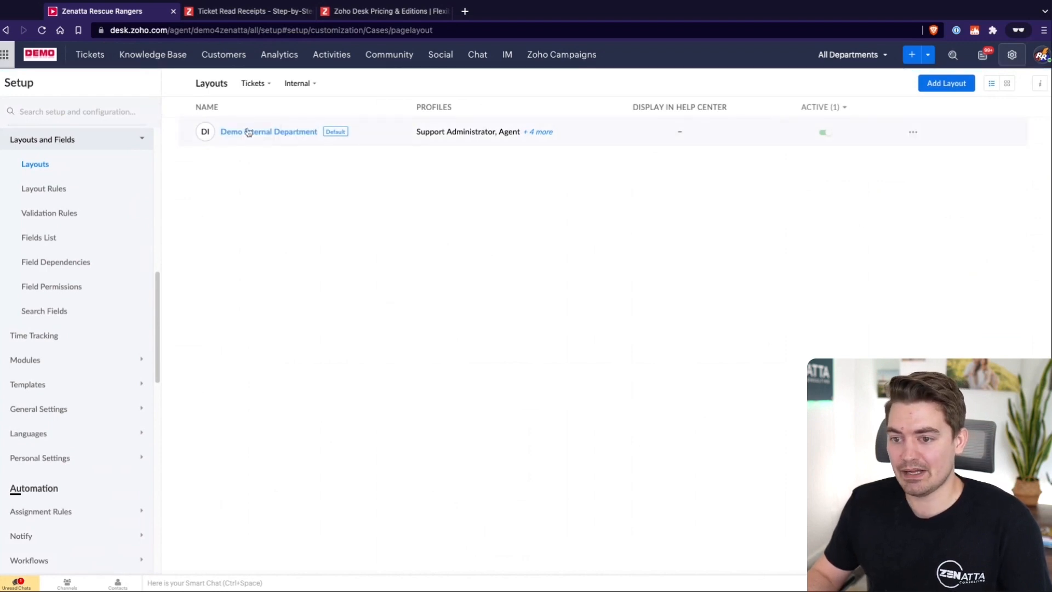
{"action": "left_click", "coordinate": [259, 87]}
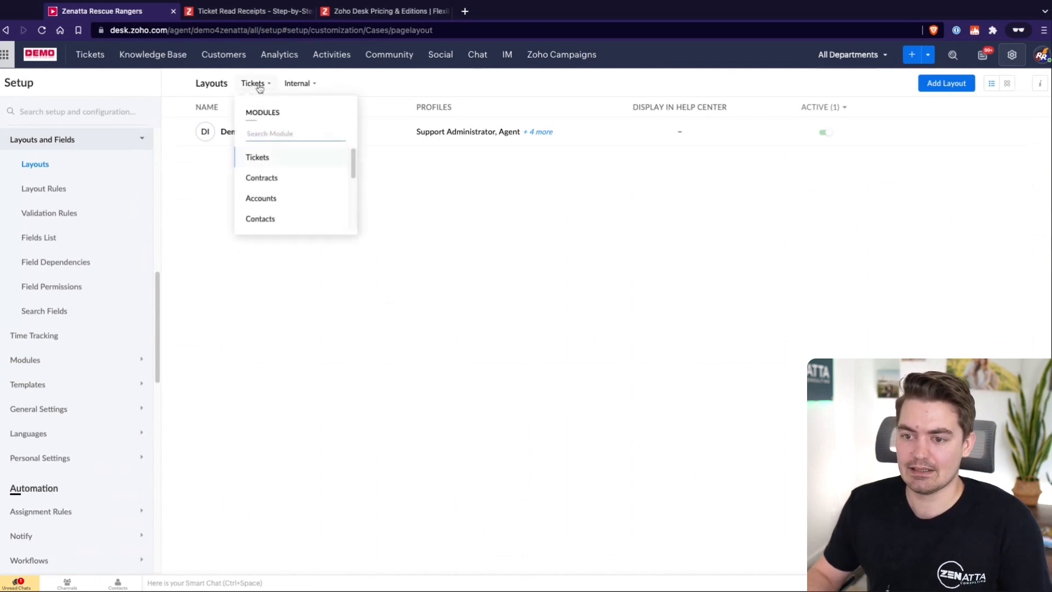
{"action": "scroll", "coordinate": [270, 203], "scroll_direction": "down", "scroll_amount": 2}
{"action": "scroll", "coordinate": [270, 201], "scroll_direction": "up", "scroll_amount": 2}
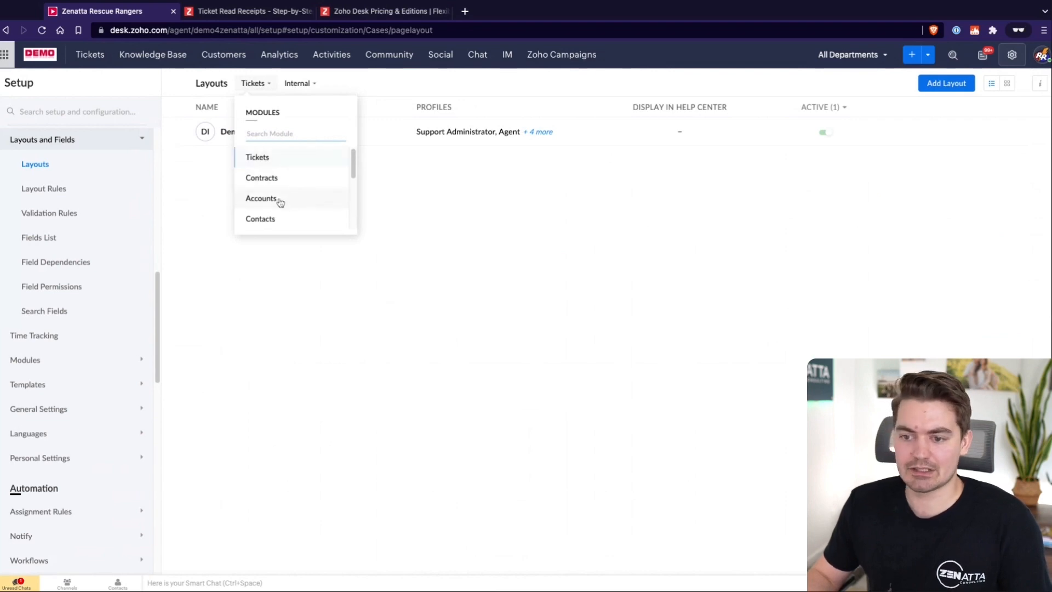
{"action": "scroll", "coordinate": [295, 200], "scroll_direction": "down", "scroll_amount": 4}
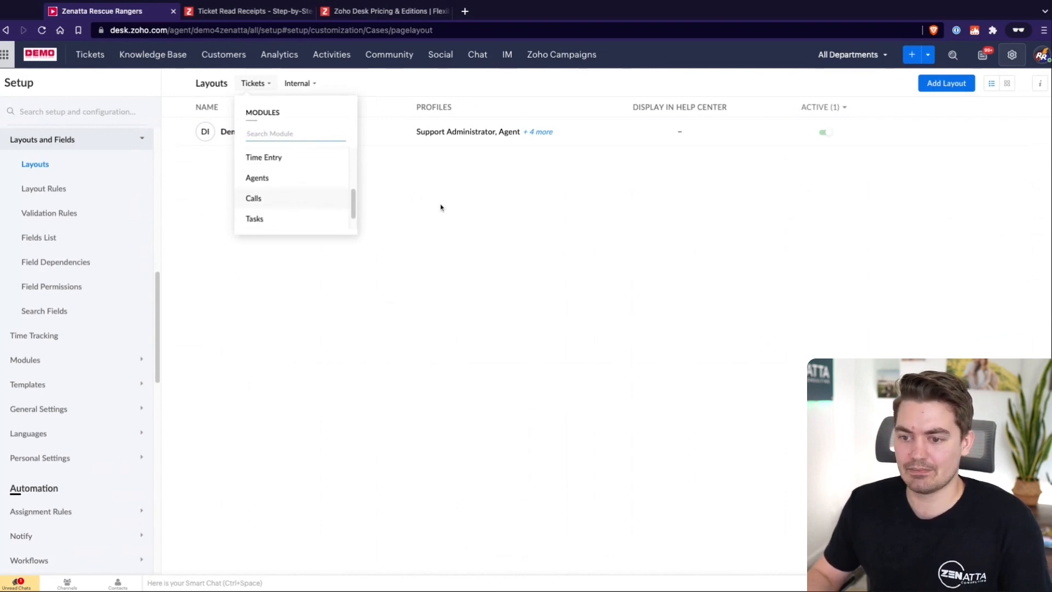
{"action": "left_click", "coordinate": [480, 240]}
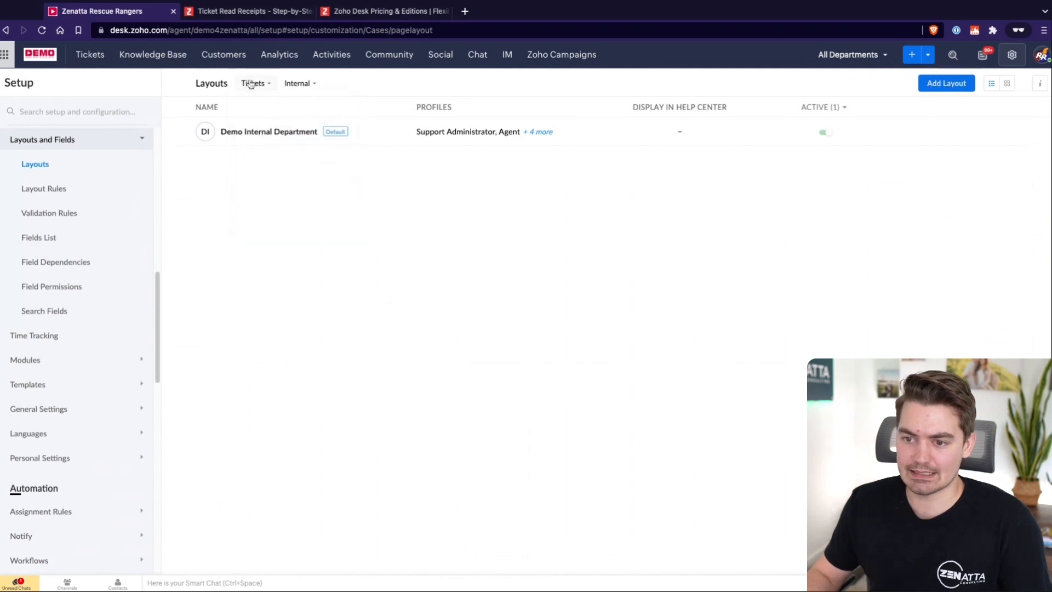
- Check the department choices for ticket layouts, and open the Internal department's Demo Internal Department layout to review its fields
{"action": "left_click", "coordinate": [306, 88]}
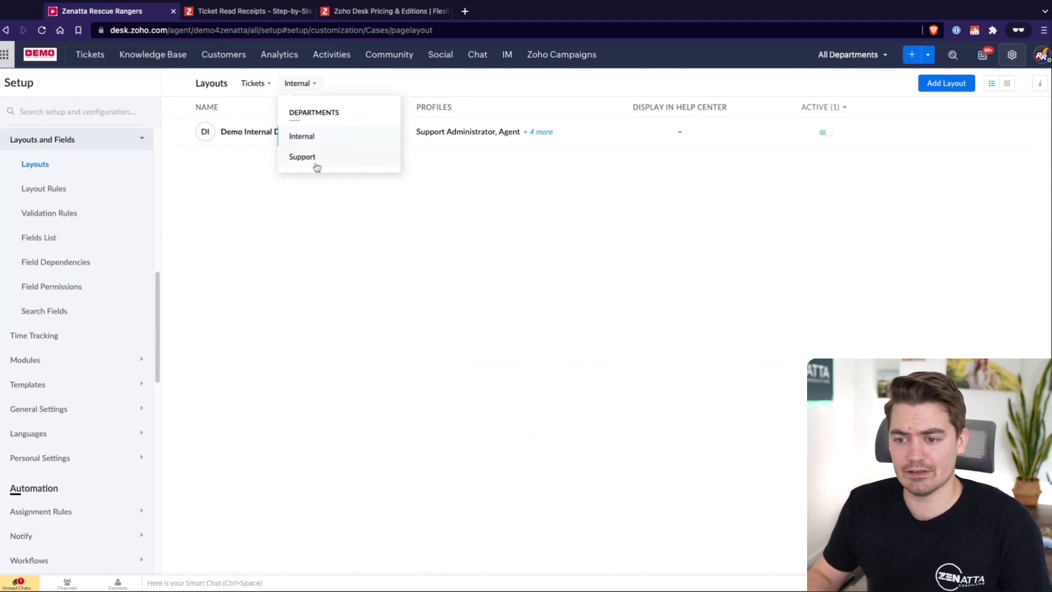
{"action": "left_click", "coordinate": [517, 211]}
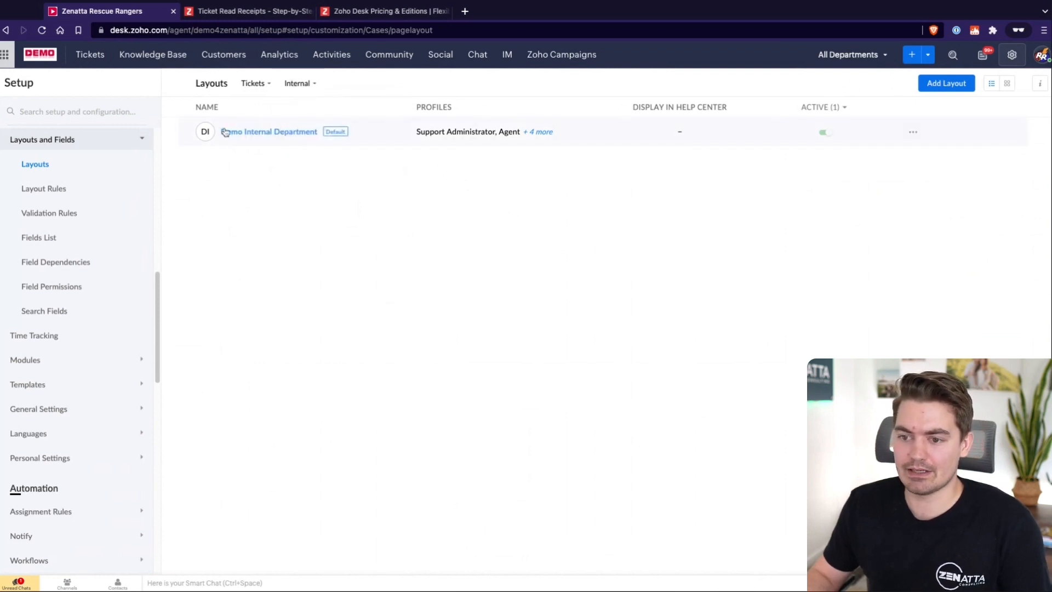
{"action": "left_click", "coordinate": [254, 137]}
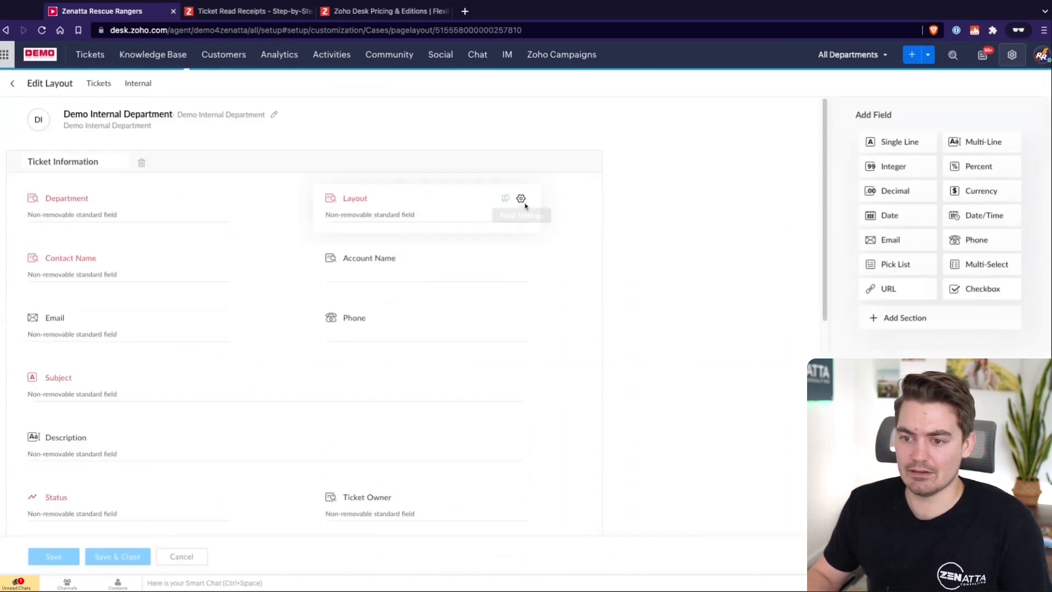
{"action": "scroll", "coordinate": [416, 331], "scroll_direction": "down", "scroll_amount": 7}
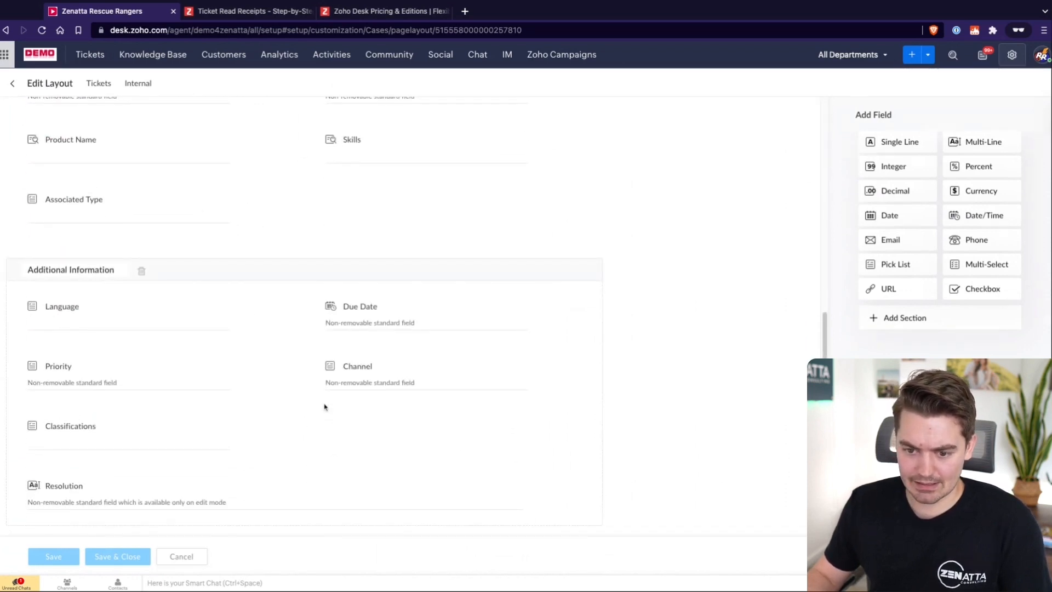
- Remove the Classifications field from the layout and place a new pick list field before Associated Type in Ticket Information
{"action": "left_click", "coordinate": [223, 427]}
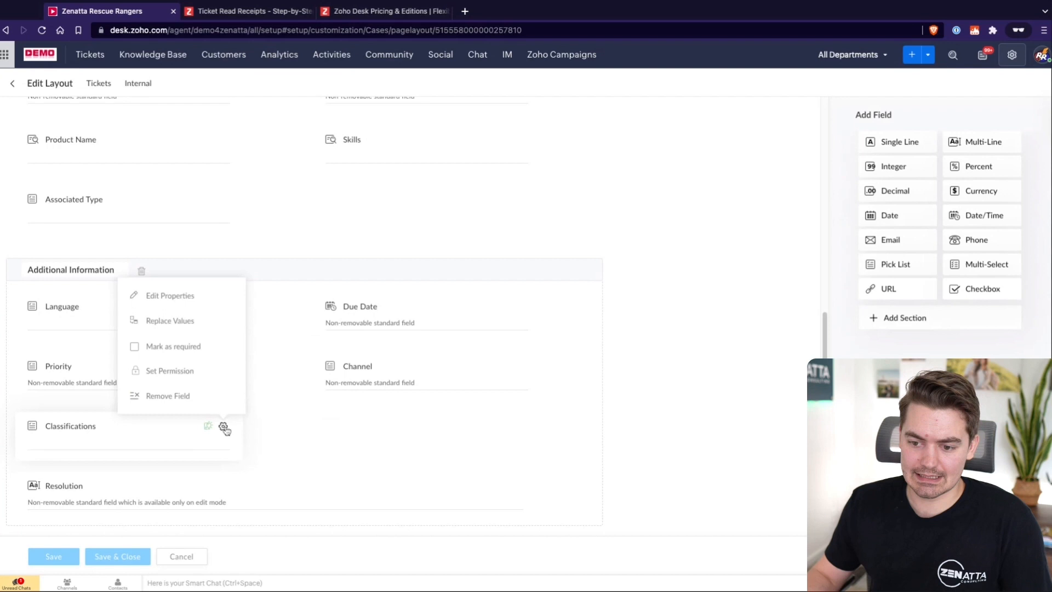
{"action": "left_click", "coordinate": [170, 396]}
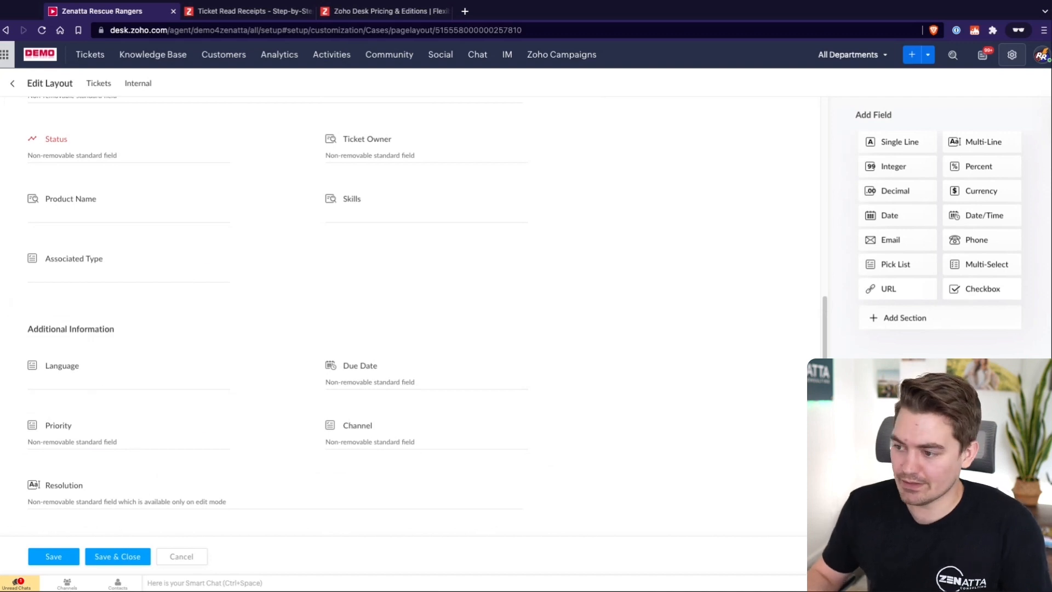
{"action": "left_click", "coordinate": [895, 263]}
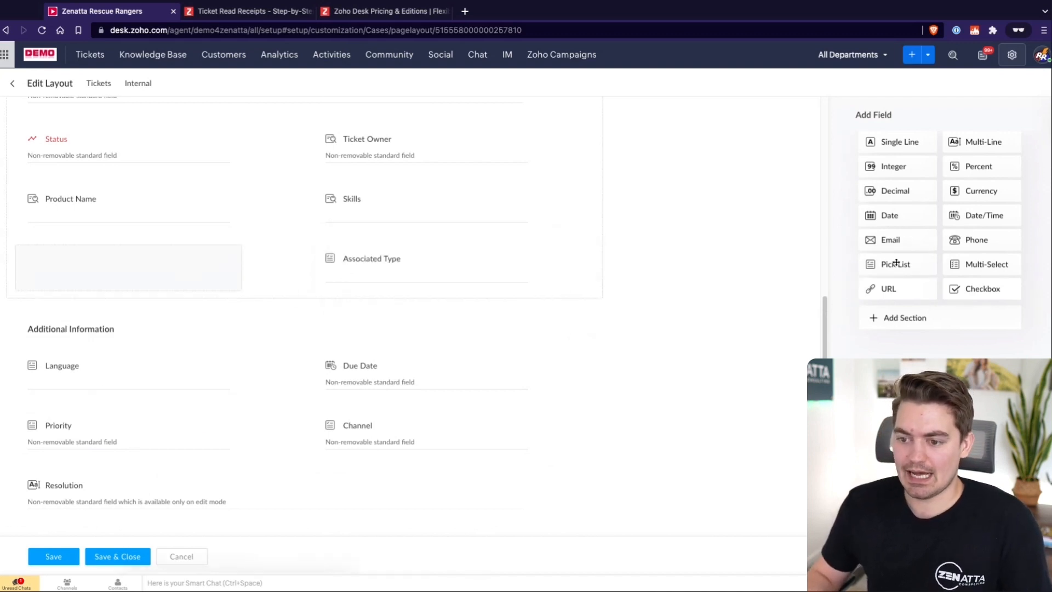
{"action": "left_click_drag", "start_coordinate": [896, 263], "coordinate": [88, 279]}
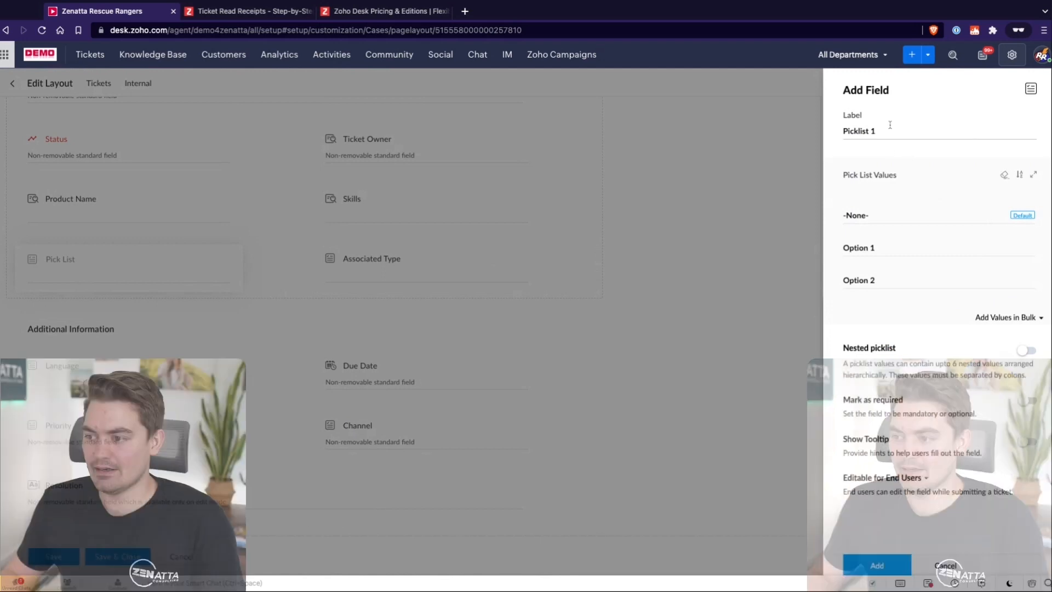
- Examine the new pick list's values and bulk entry options, including Manual Entry, and cancel adding the field
{"action": "mouse_move", "coordinate": [874, 206]}
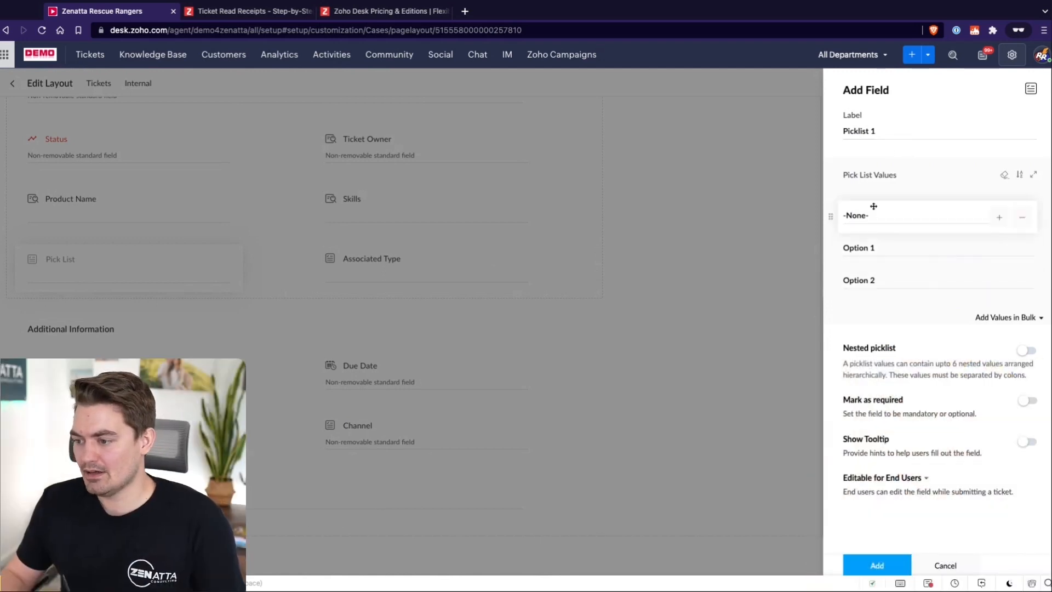
{"action": "left_click", "coordinate": [1008, 318]}
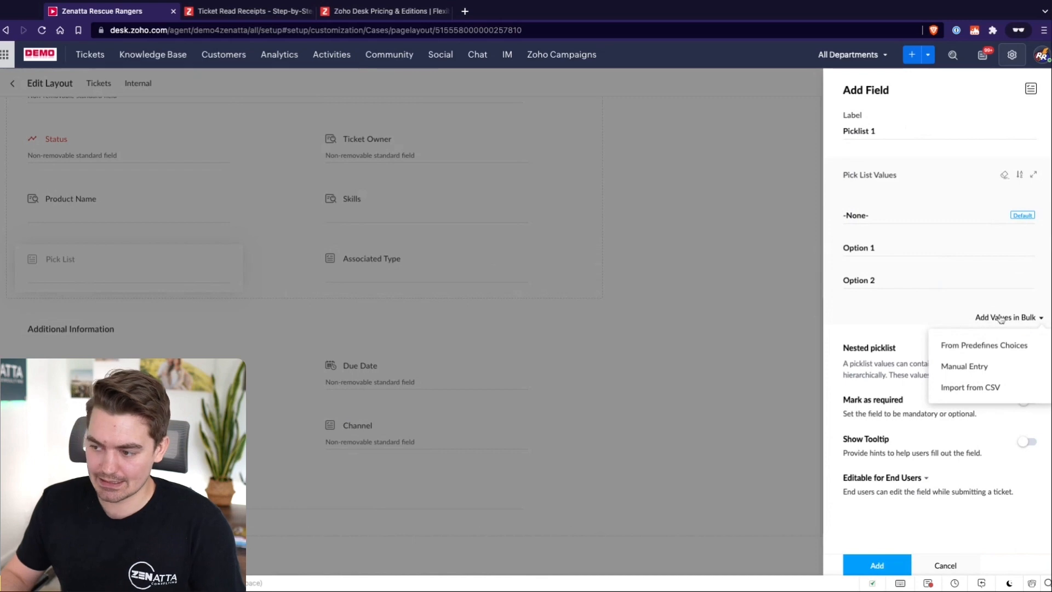
{"action": "triple_click", "coordinate": [873, 247]}
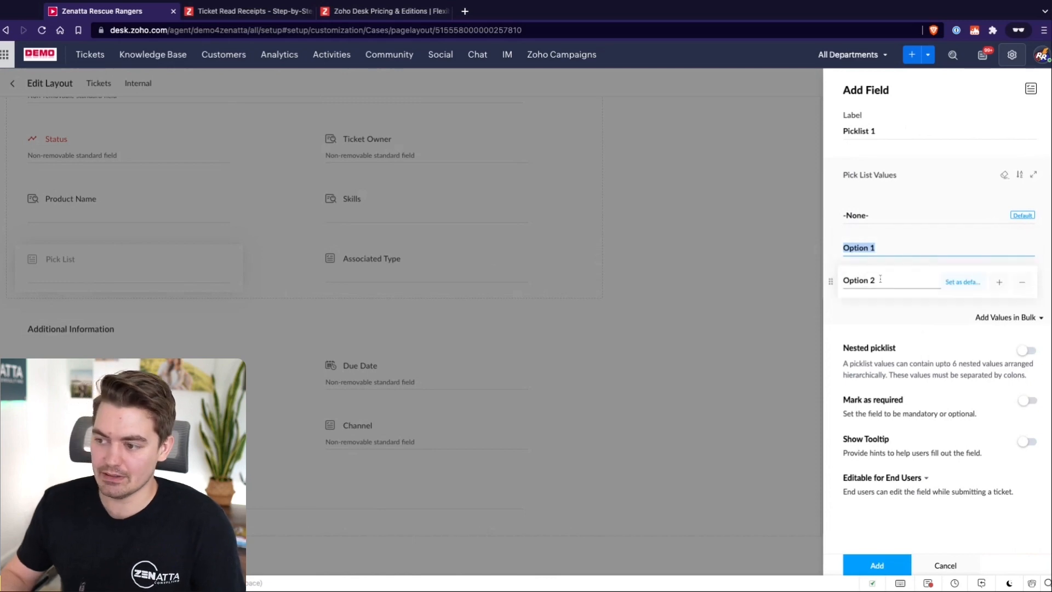
{"action": "double_click", "coordinate": [862, 281]}
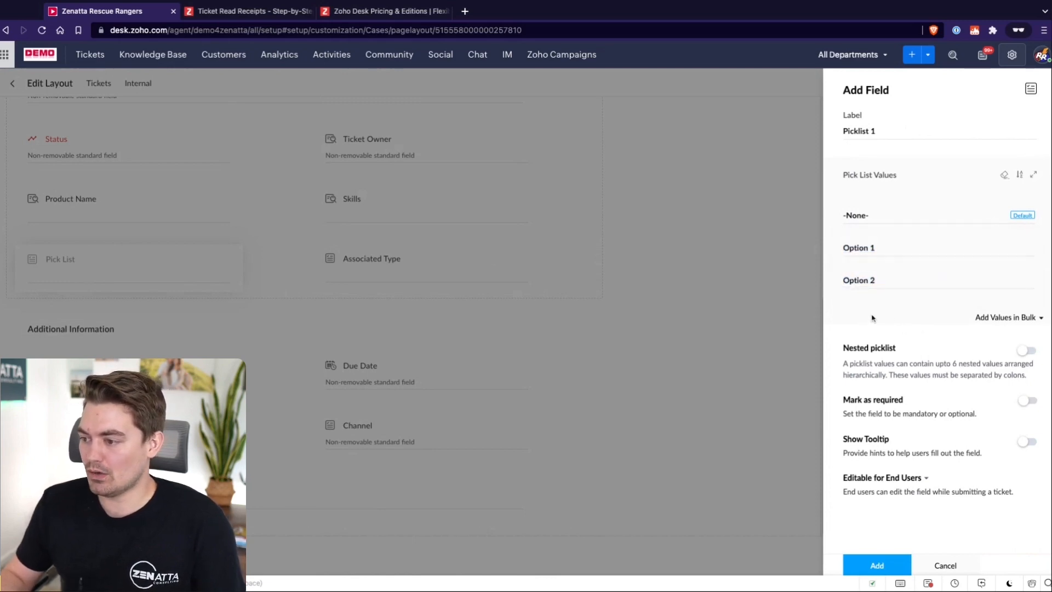
{"action": "left_click", "coordinate": [984, 318]}
{"action": "left_click", "coordinate": [965, 366]}
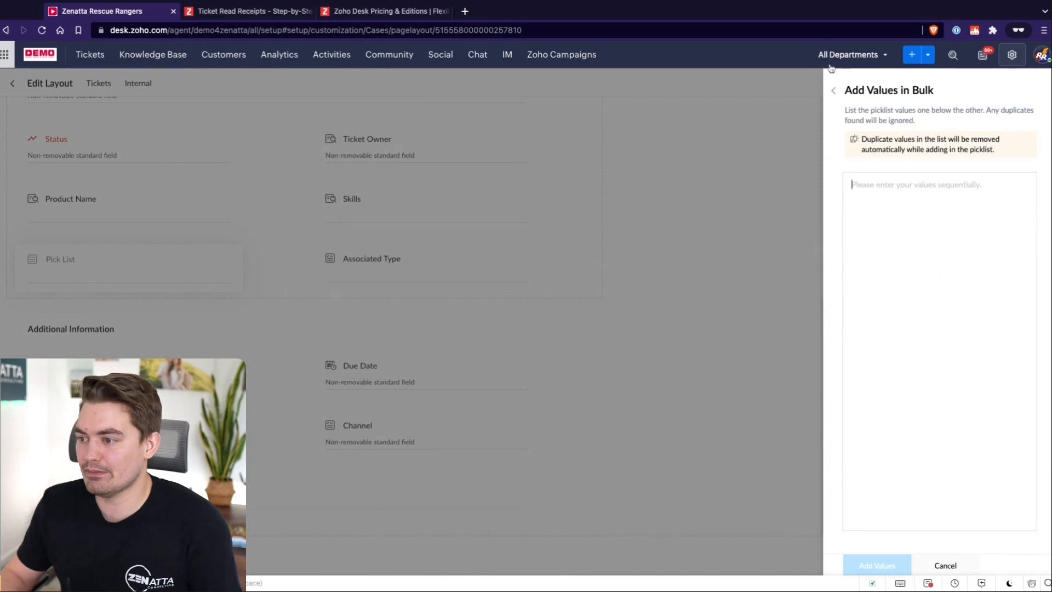
{"action": "left_click", "coordinate": [834, 92]}
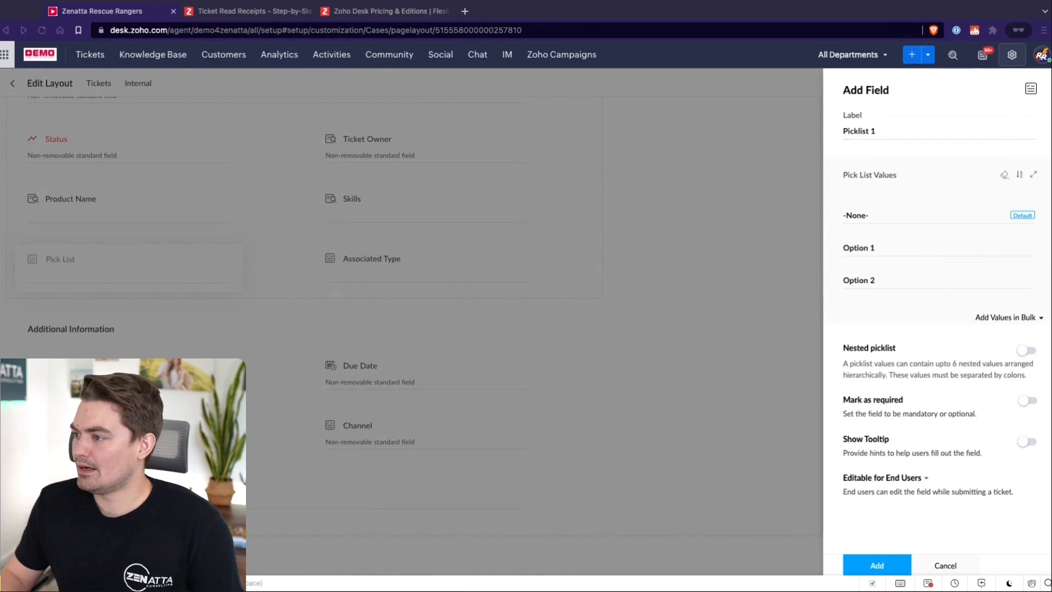
{"action": "left_click", "coordinate": [946, 565]}
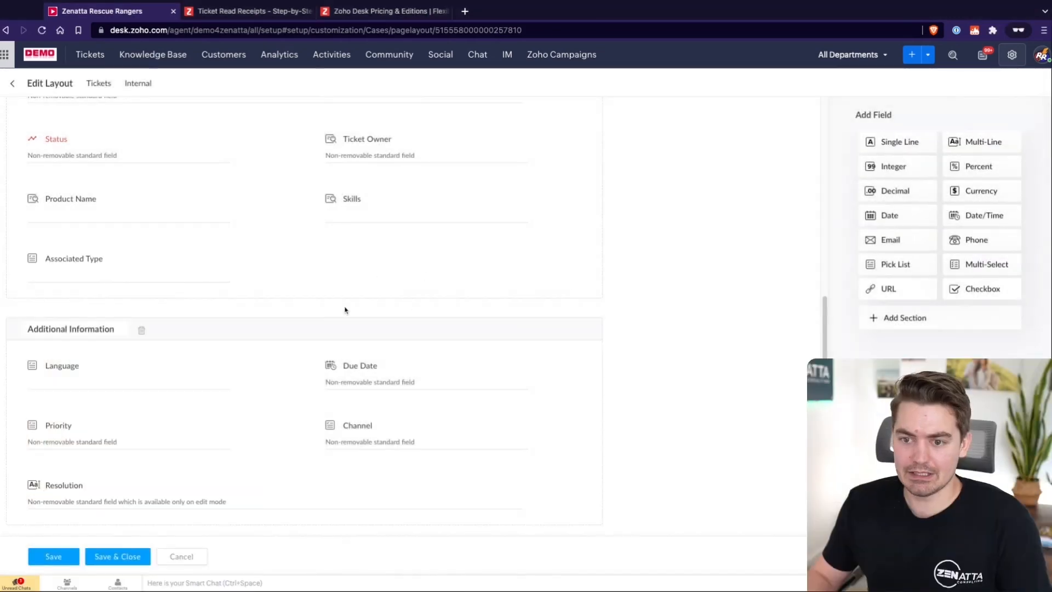
- Look over the layout's ticket information fields and discard the unsaved changes to the Demo Internal Department layout
{"action": "scroll", "coordinate": [408, 276], "scroll_direction": "up", "scroll_amount": 4}
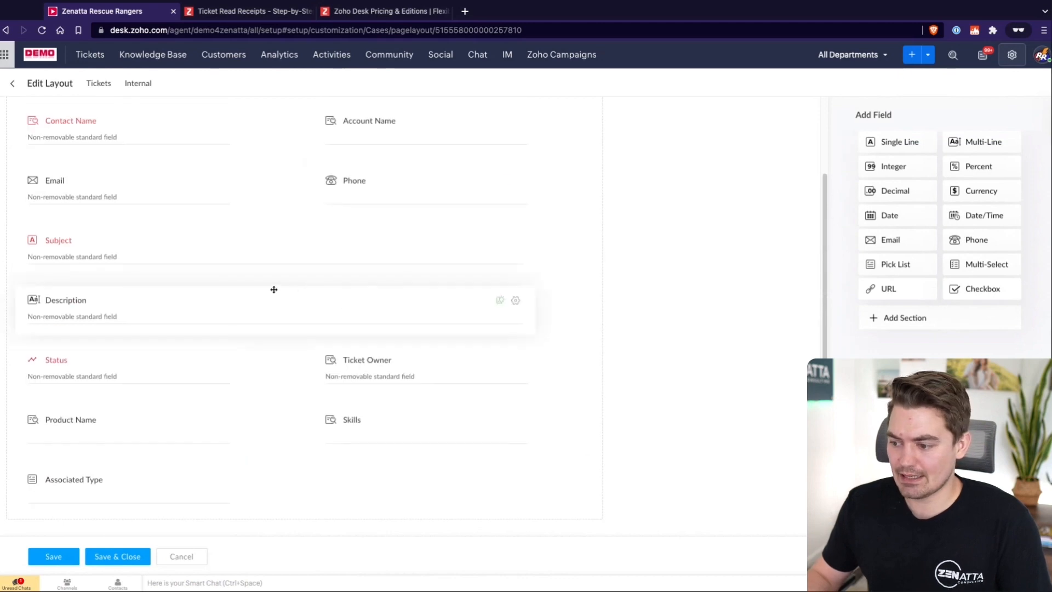
{"action": "left_click", "coordinate": [199, 558]}
{"action": "left_click", "coordinate": [336, 156]}
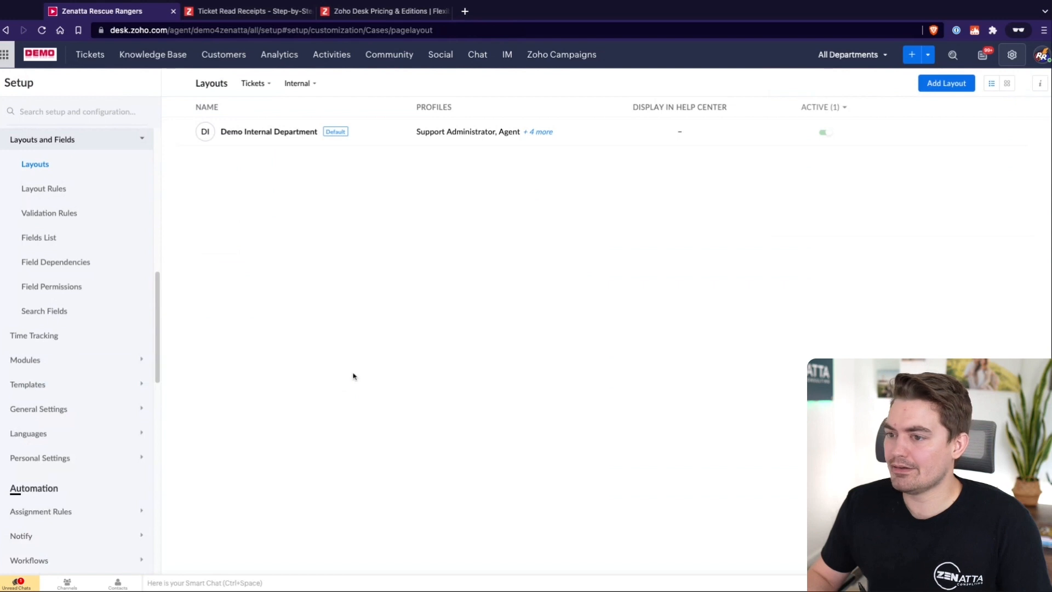
- Return to the All Tickets list and open the Analytics module's ticket dashboards
{"action": "left_click", "coordinate": [87, 55]}
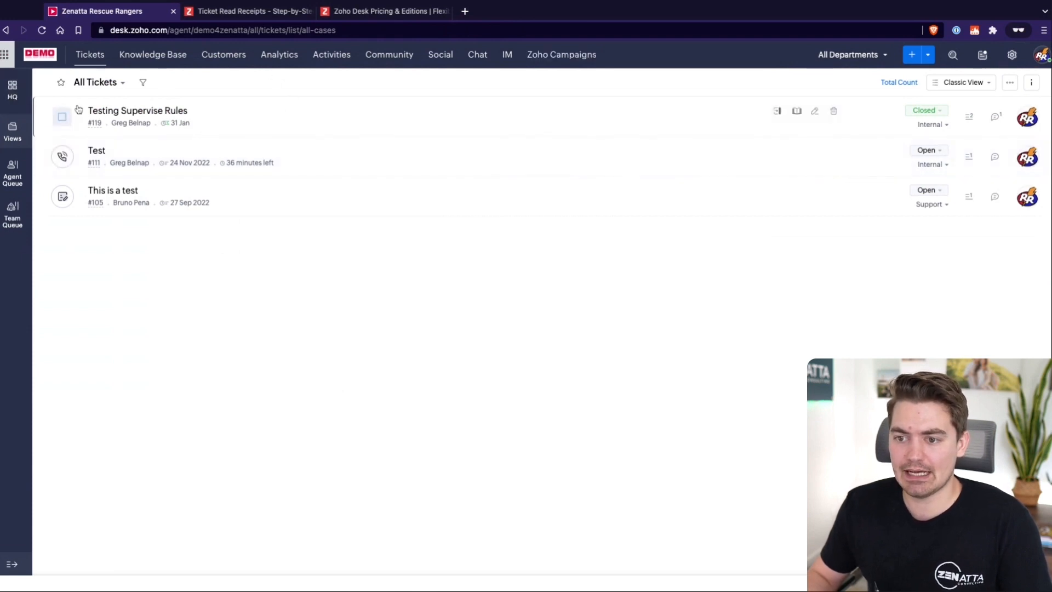
{"action": "left_click", "coordinate": [280, 59]}
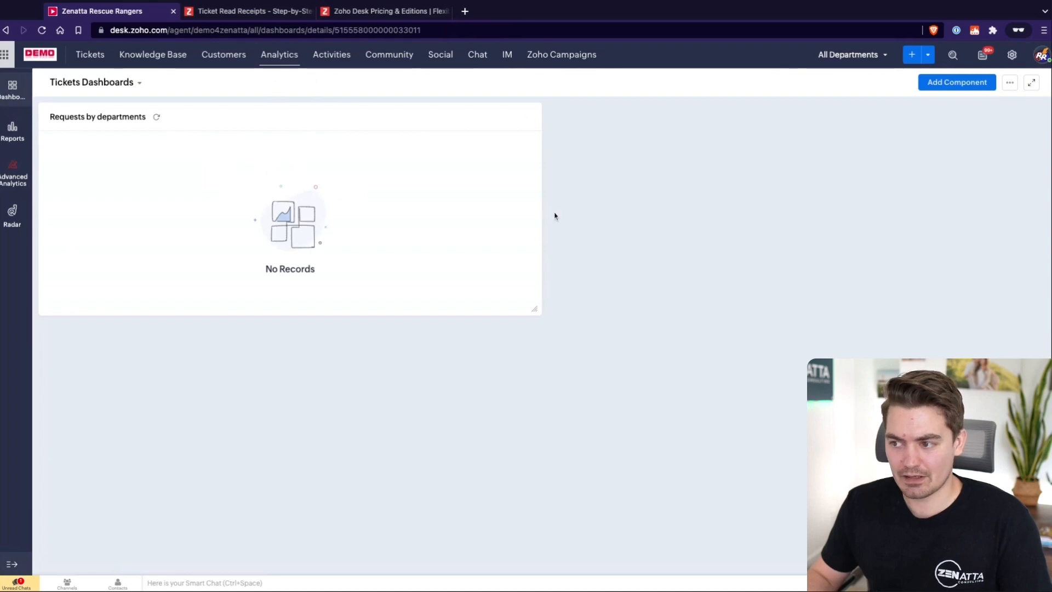
- Add the Tickets by Channels component from the ticket gallery to the Tickets Dashboards
{"action": "left_click", "coordinate": [957, 82]}
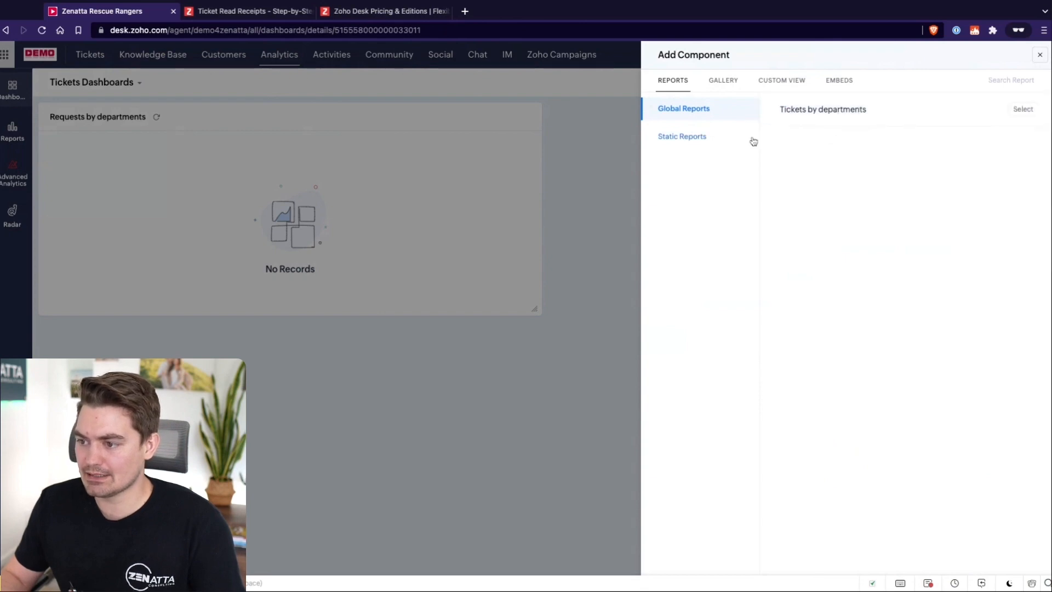
{"action": "left_click", "coordinate": [685, 141]}
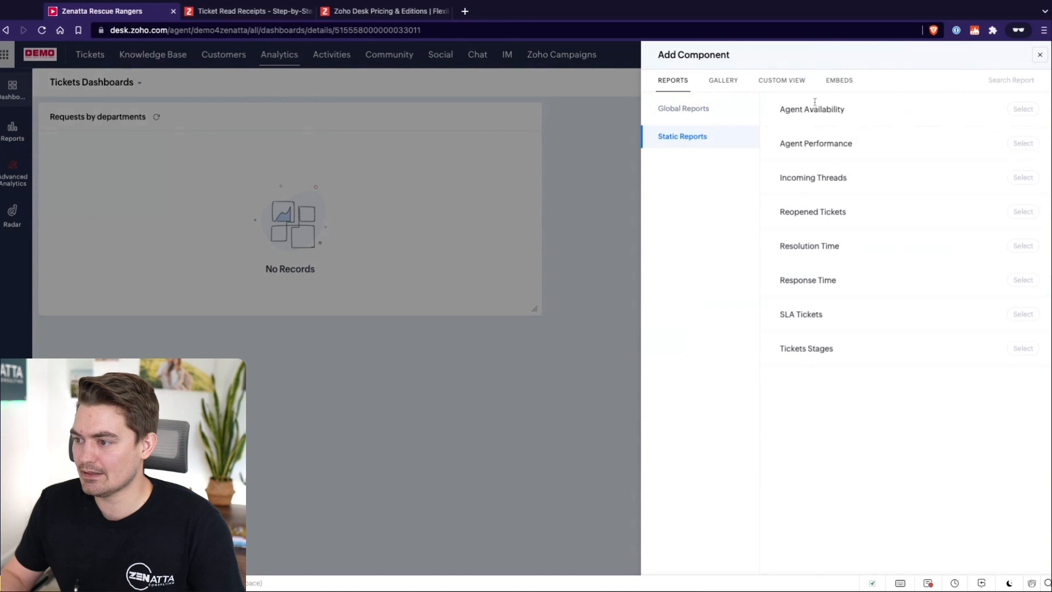
{"action": "left_click", "coordinate": [689, 105]}
{"action": "left_click", "coordinate": [723, 81]}
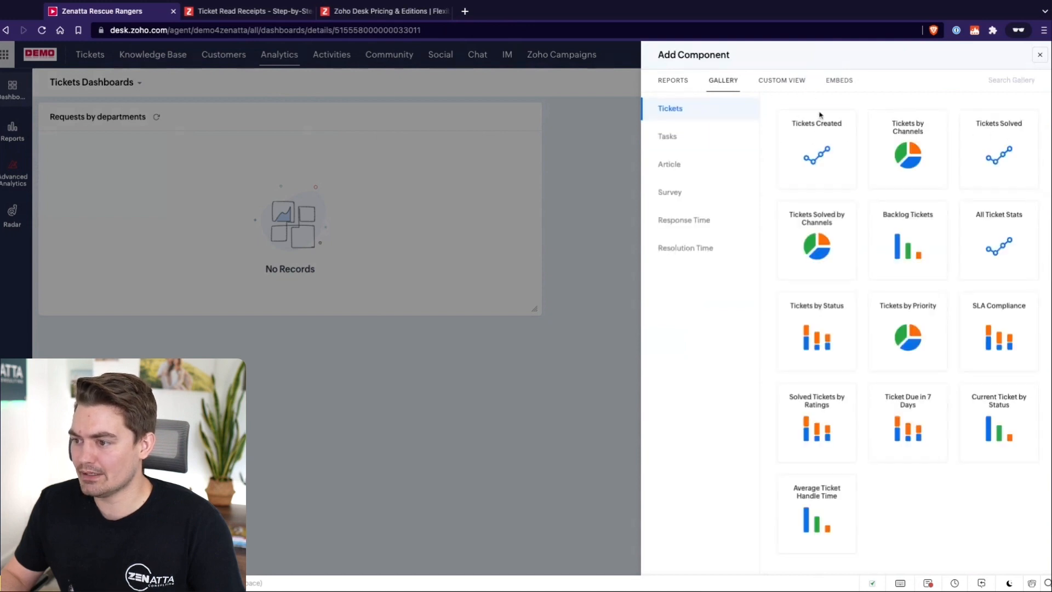
{"action": "left_click", "coordinate": [907, 155]}
{"action": "left_click", "coordinate": [683, 561]}
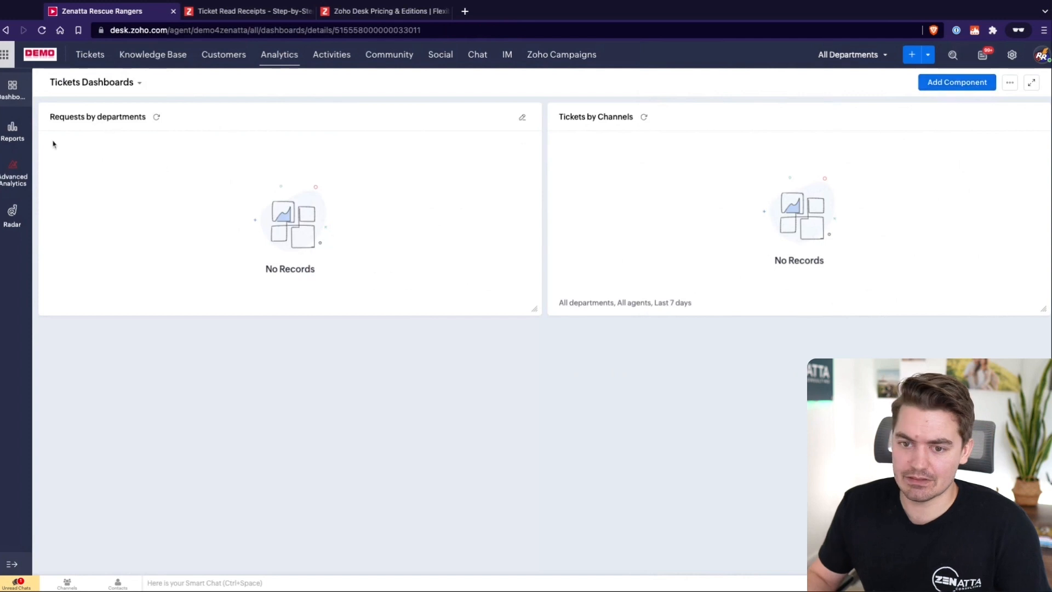
- Look through the global and static reports, including the Agent Availability report, and return to the Static Reports list
{"action": "left_click", "coordinate": [16, 138]}
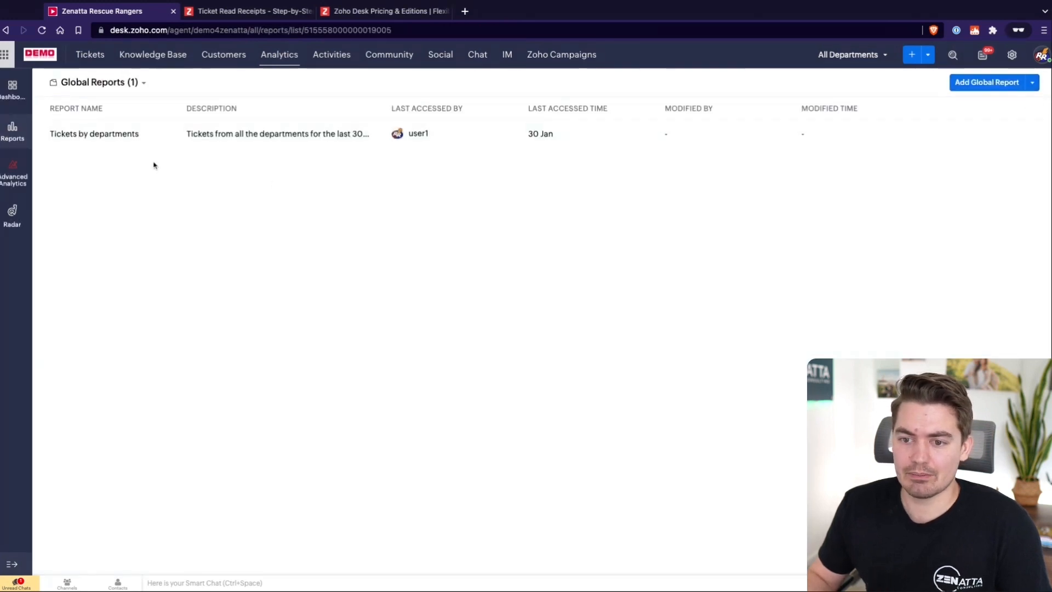
{"action": "left_click", "coordinate": [104, 82]}
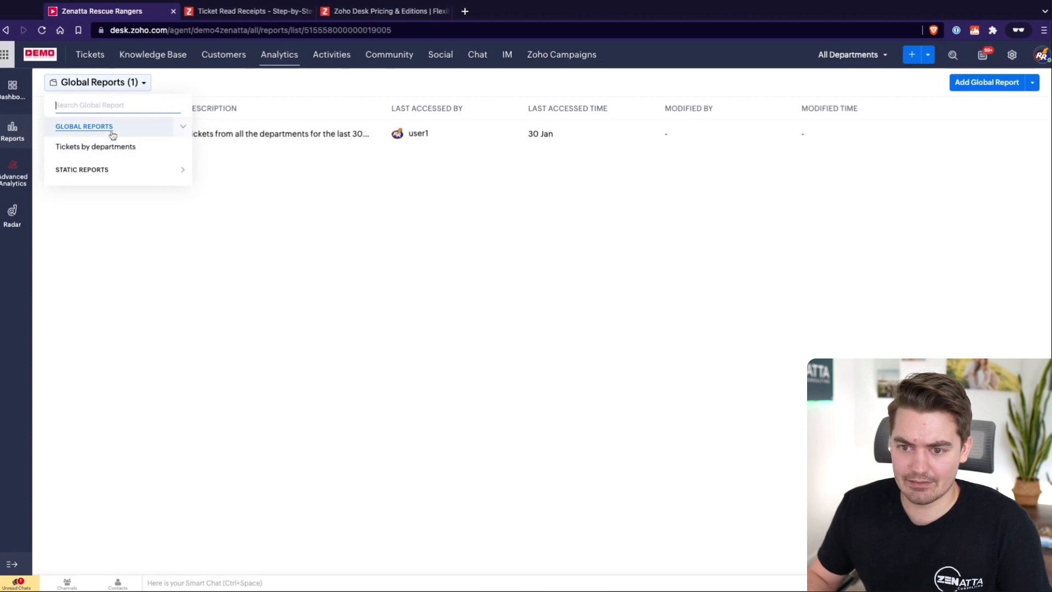
{"action": "left_click", "coordinate": [183, 170]}
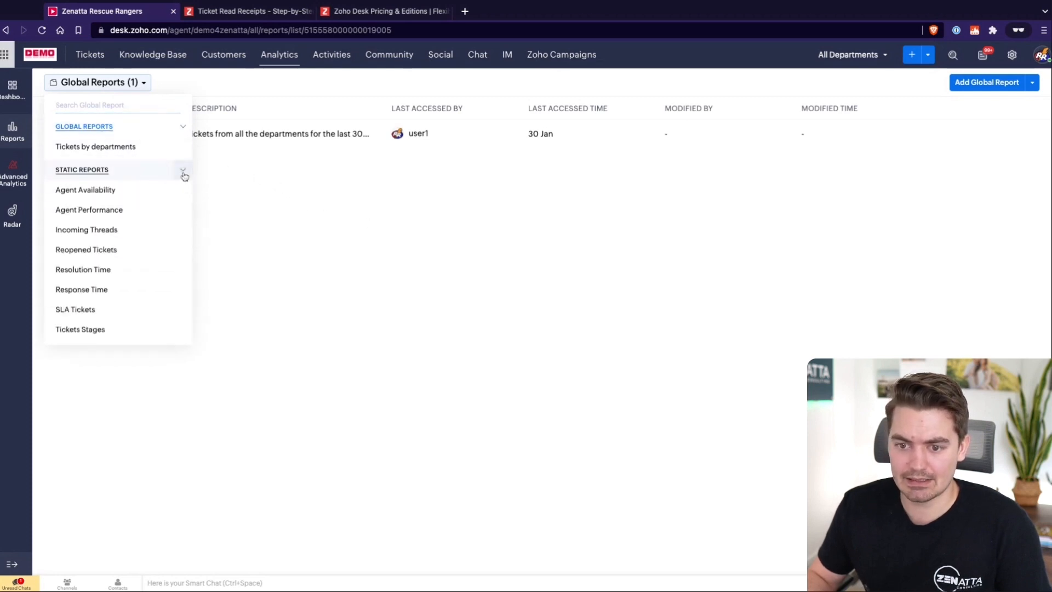
{"action": "left_click", "coordinate": [83, 191]}
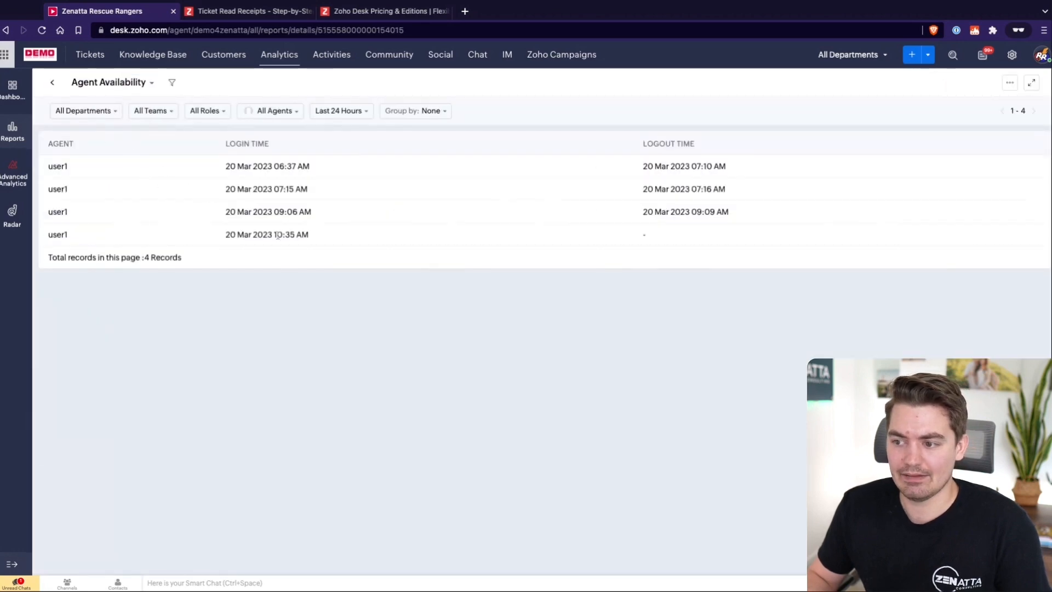
{"action": "left_click", "coordinate": [51, 83]}
{"action": "left_click", "coordinate": [92, 83]}
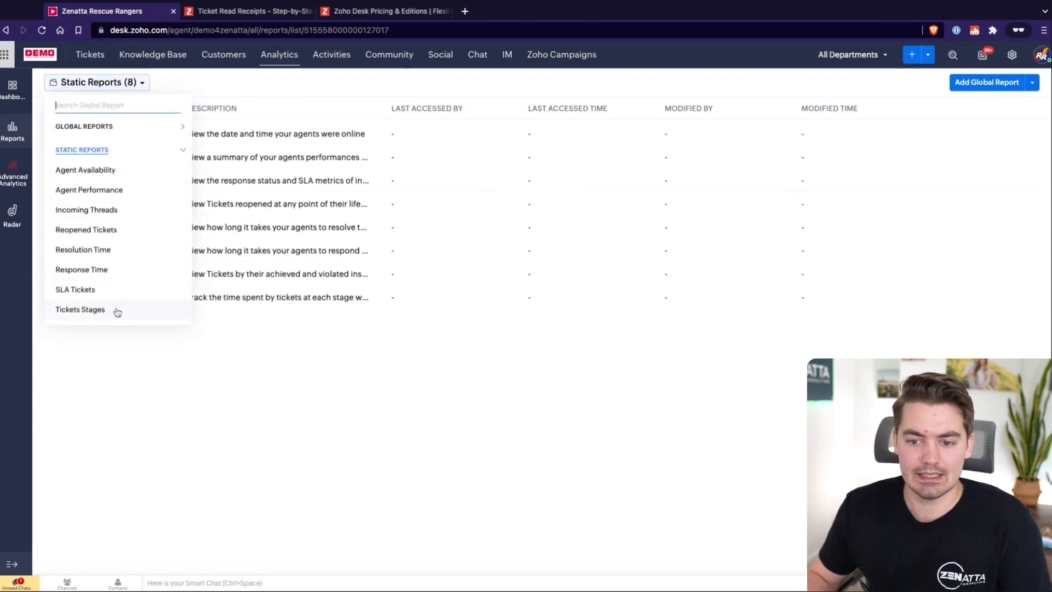
{"action": "left_click", "coordinate": [718, 472]}
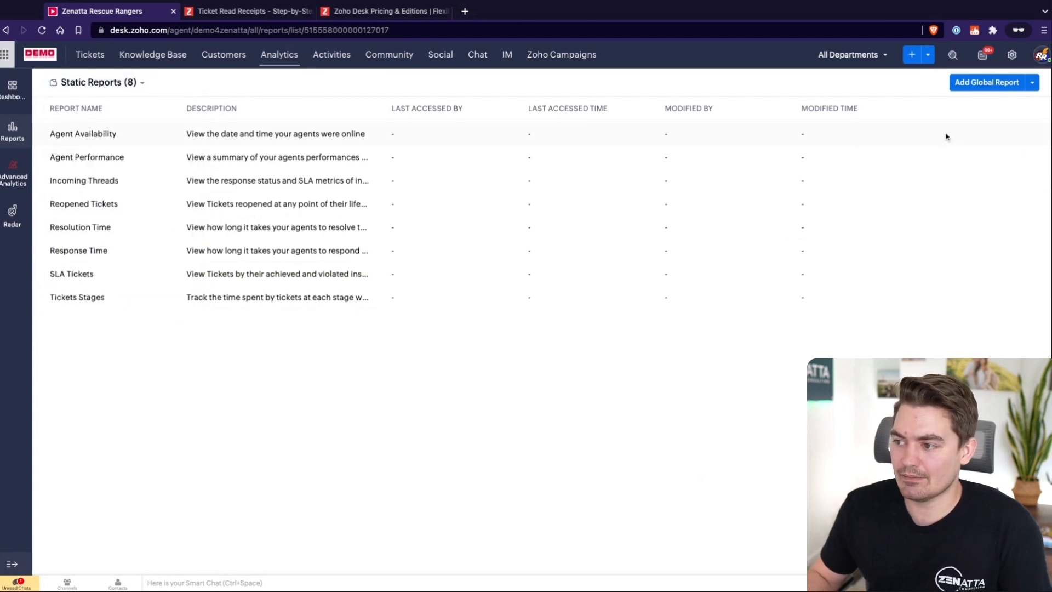
- Start a new global report for the Tickets module with Contacts as the related module
{"action": "left_click", "coordinate": [1033, 86]}
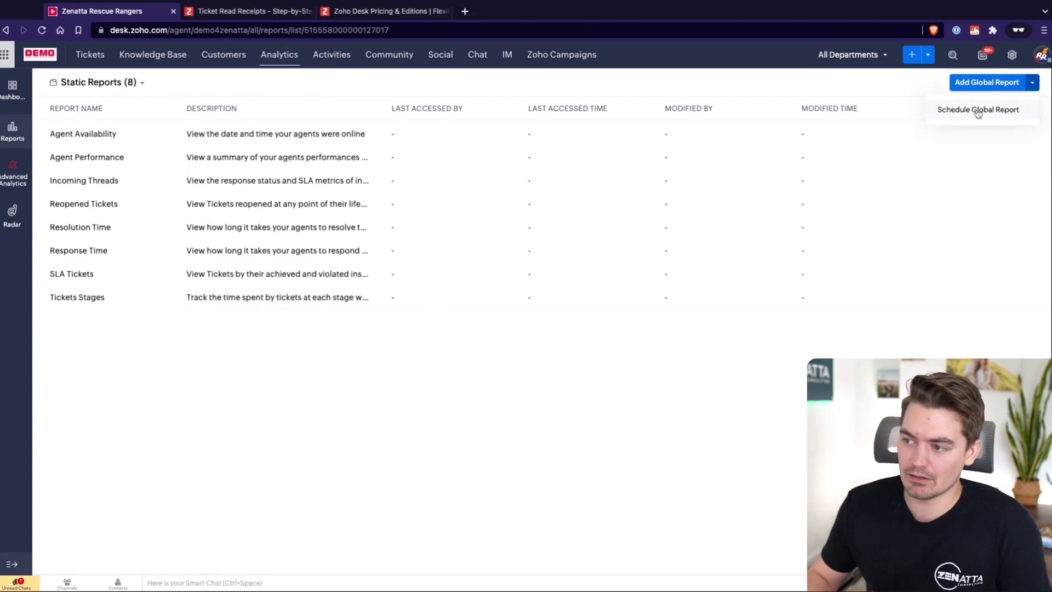
{"action": "left_click", "coordinate": [976, 86]}
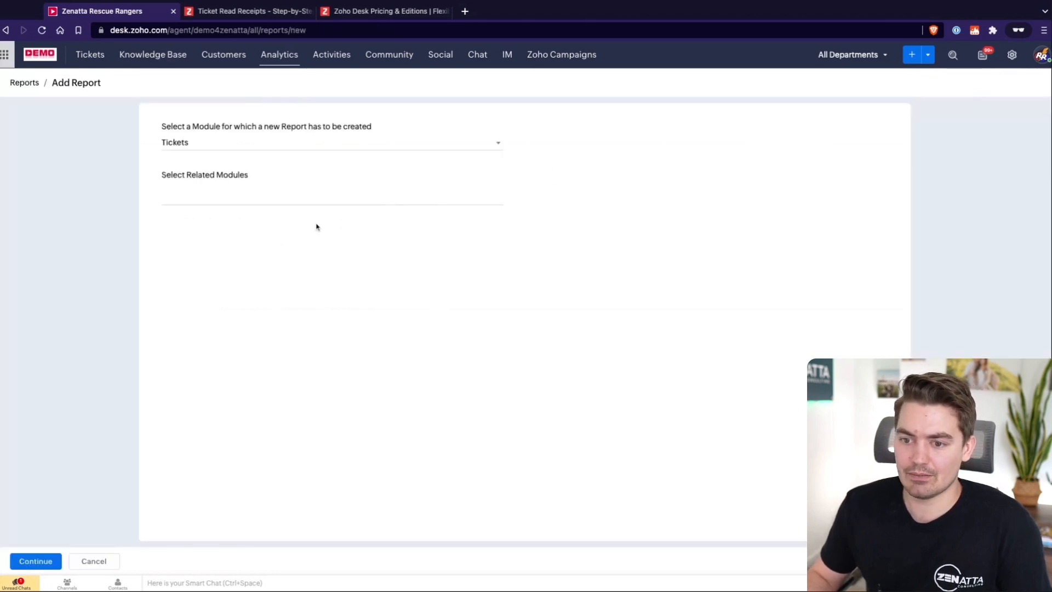
{"action": "left_click", "coordinate": [208, 192]}
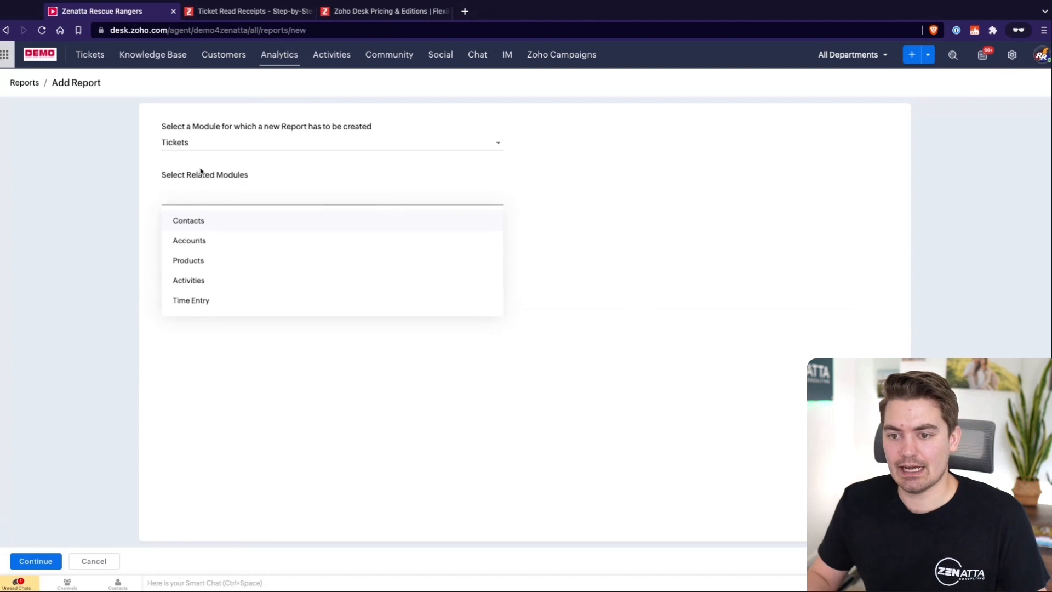
{"action": "left_click", "coordinate": [202, 226]}
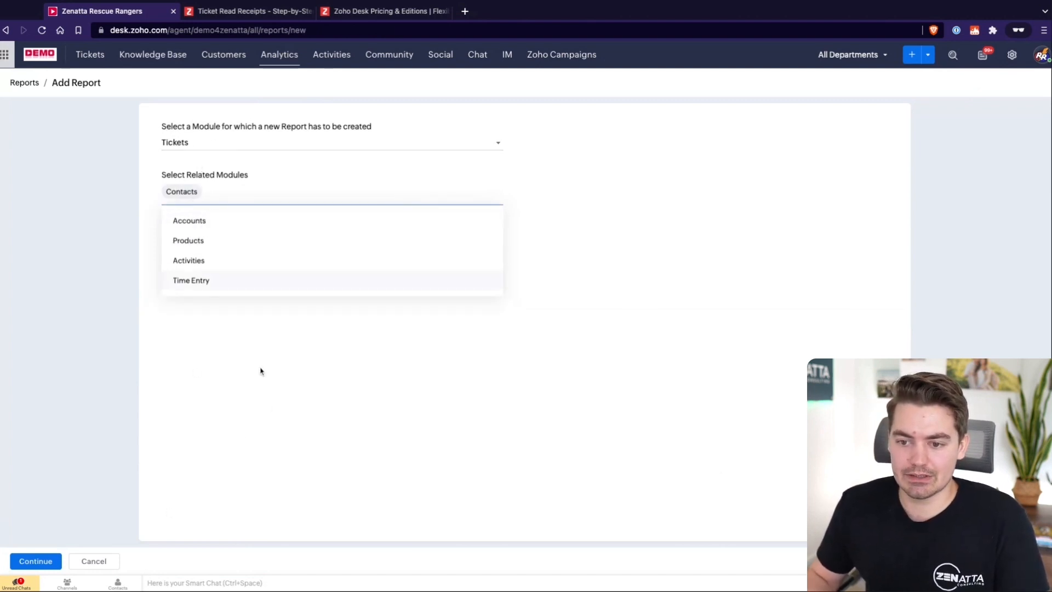
{"action": "left_click", "coordinate": [217, 421]}
{"action": "left_click", "coordinate": [38, 562]}
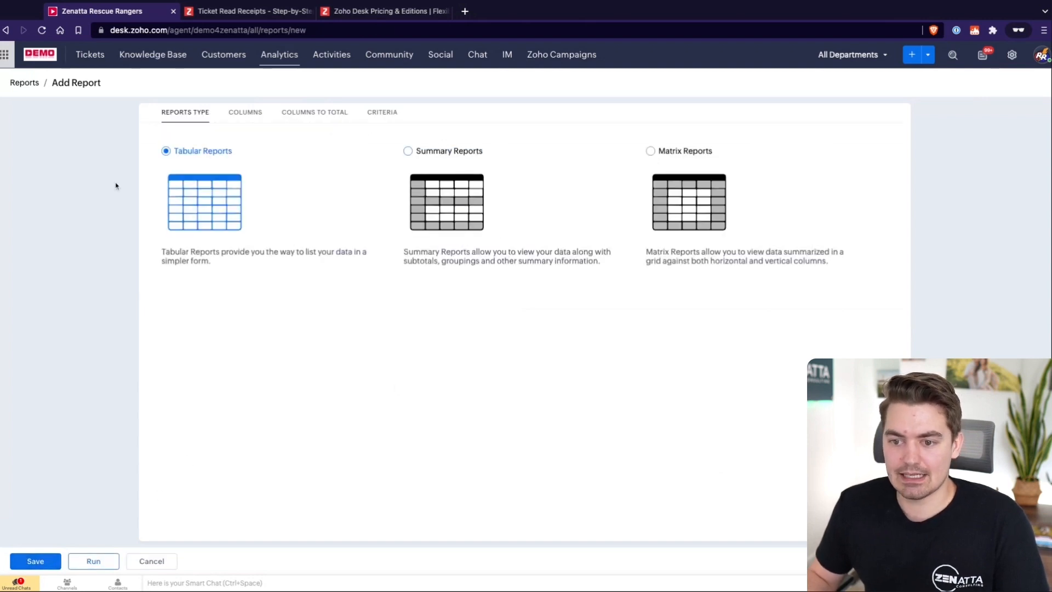
- Set the new report's type to Summary Reports and dismiss the save prompt
{"action": "left_click", "coordinate": [457, 153]}
{"action": "left_click", "coordinate": [36, 561]}
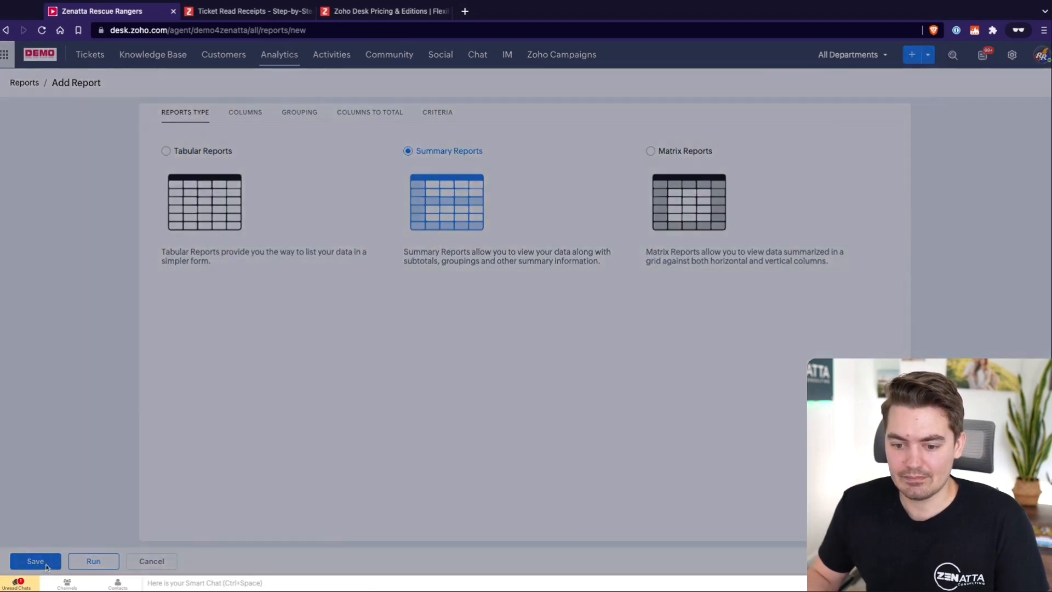
{"action": "left_click", "coordinate": [445, 133]}
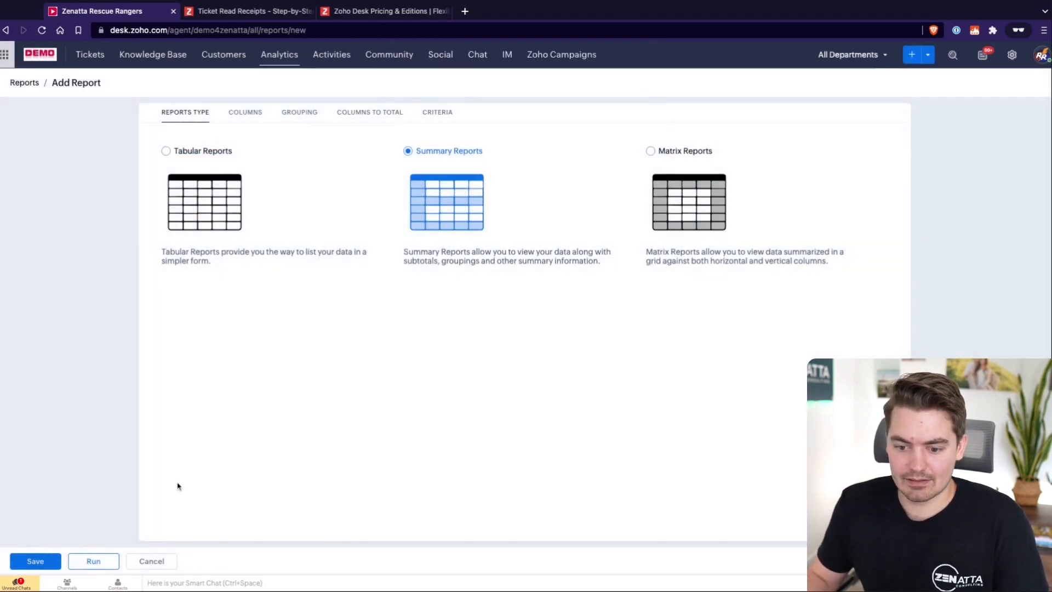
- Add Agent Responded Time, Associated Type, Category (Ticket), Created By (Ticket) and Department Name as the report's columns
{"action": "left_click", "coordinate": [241, 115]}
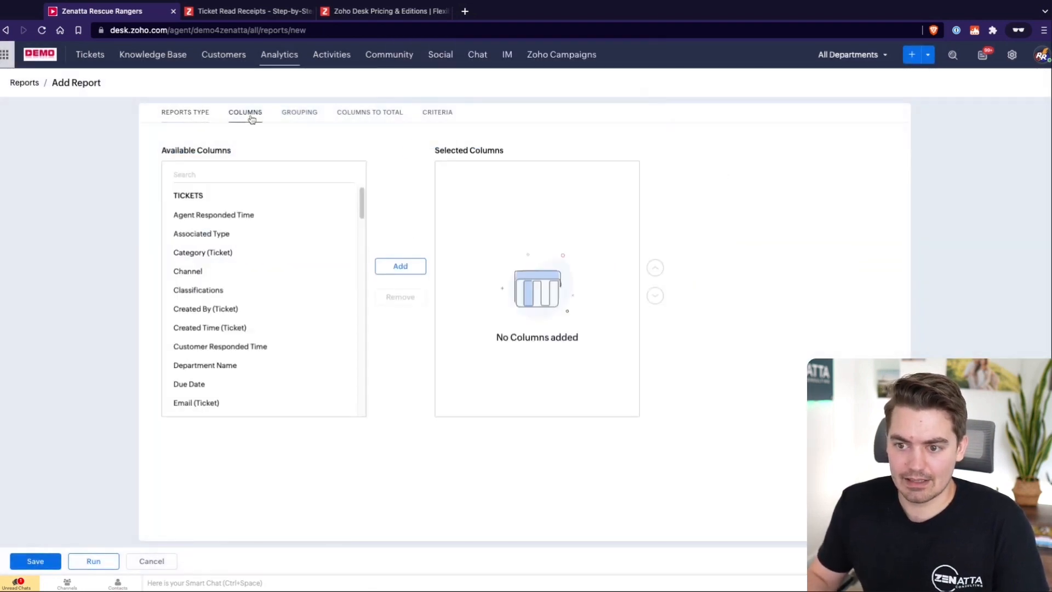
{"action": "left_click", "coordinate": [328, 218]}
{"action": "left_click", "coordinate": [205, 239]}
{"action": "left_click", "coordinate": [221, 221], "text": "ctrl"}
{"action": "left_click", "coordinate": [223, 252], "text": "ctrl"}
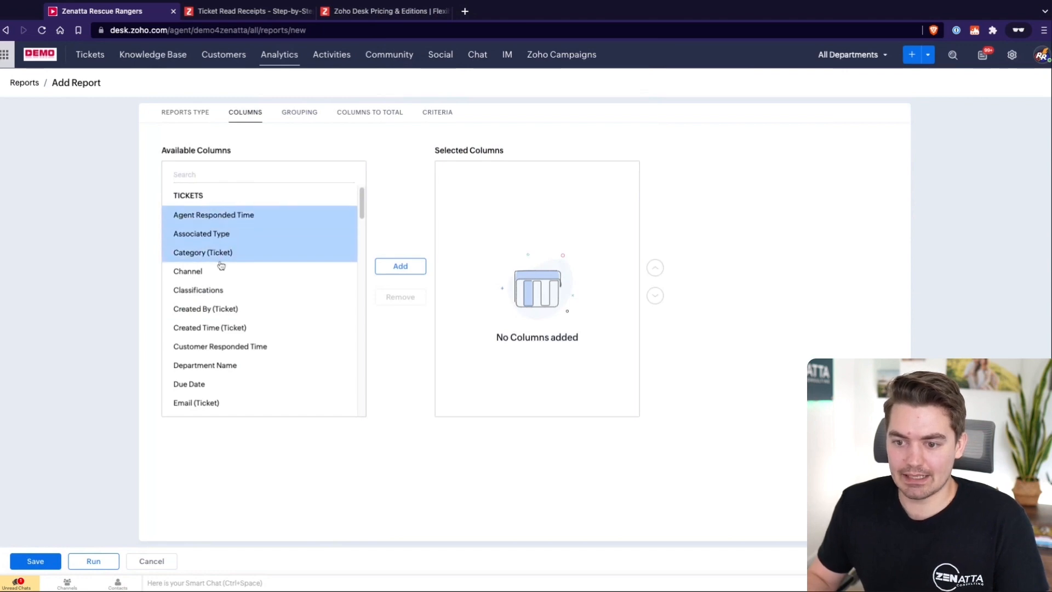
{"action": "left_click", "coordinate": [217, 307], "text": "ctrl"}
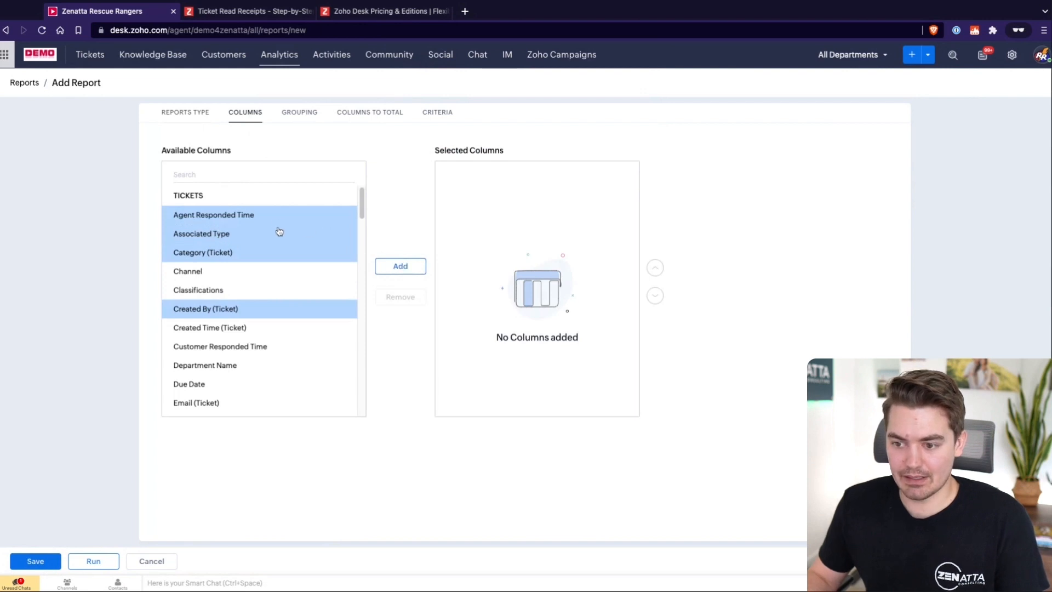
{"action": "left_click", "coordinate": [232, 363], "text": "ctrl"}
{"action": "left_click", "coordinate": [401, 266]}
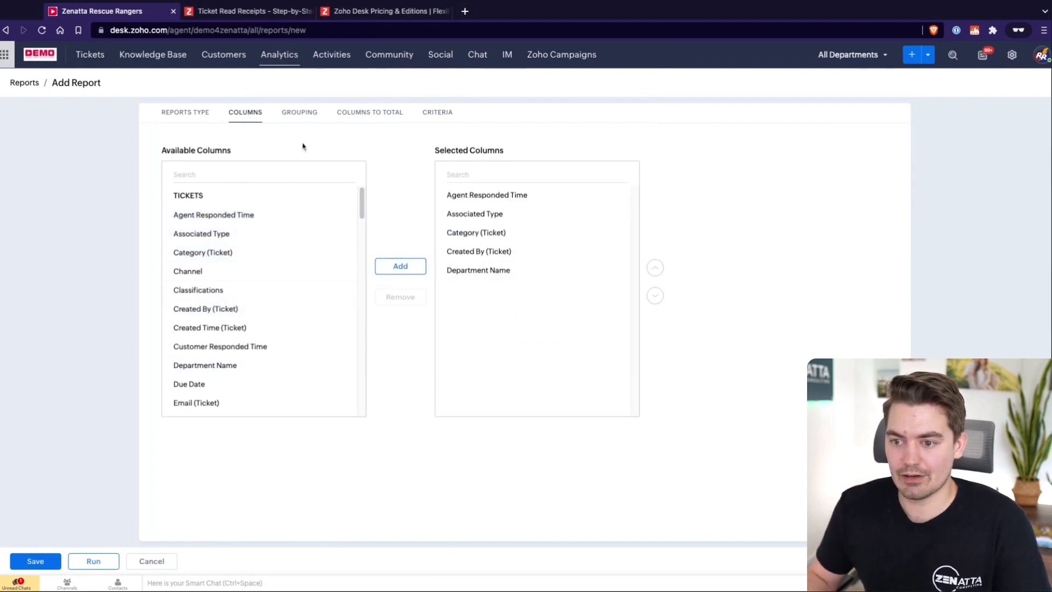
- Examine the report's grouping, columns to total and criteria options, and cancel the new report
{"action": "left_click", "coordinate": [305, 116]}
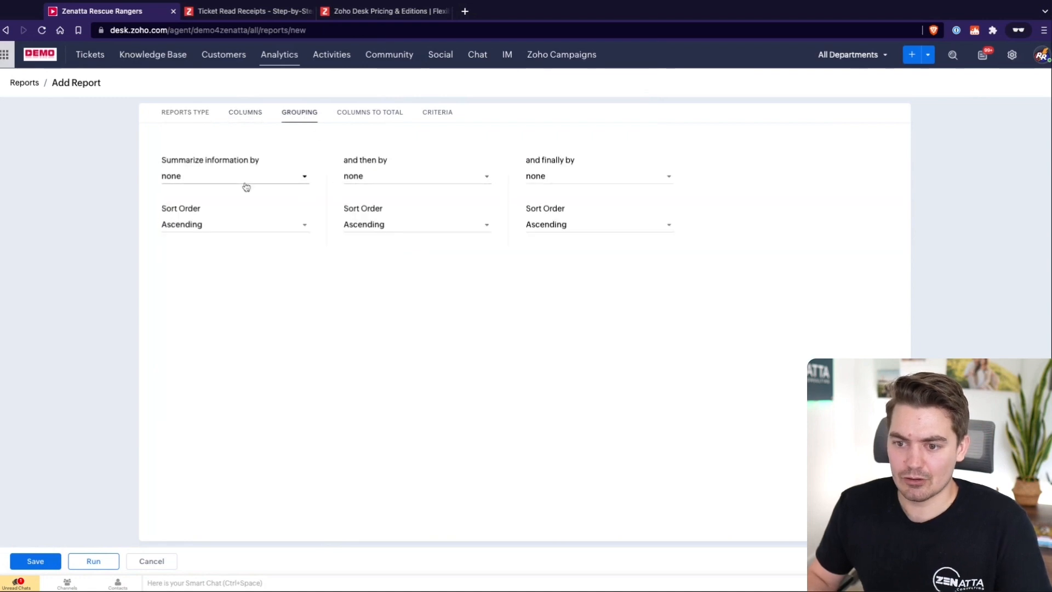
{"action": "left_click", "coordinate": [357, 112]}
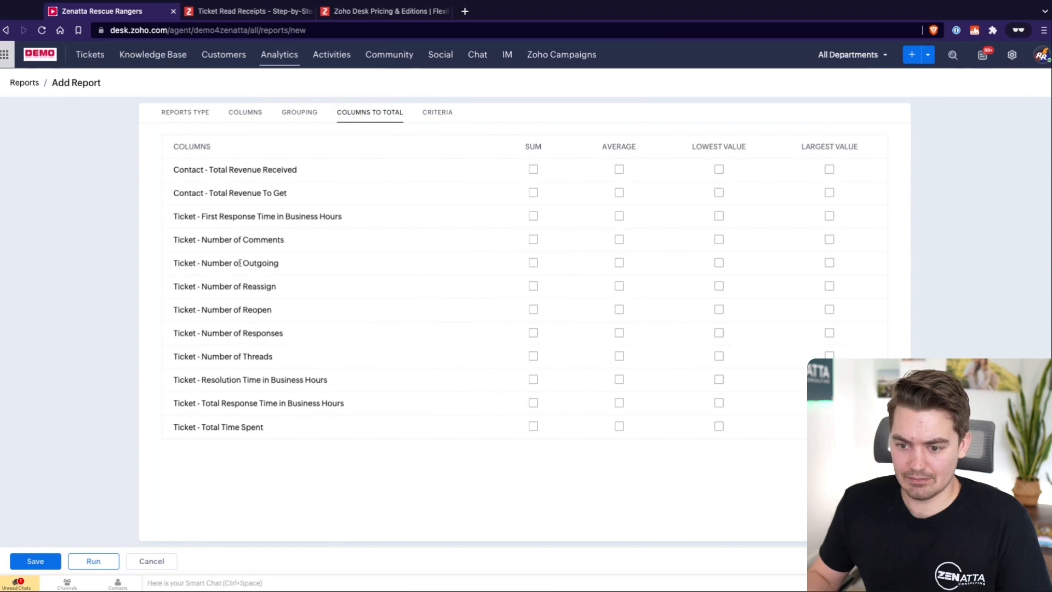
{"action": "left_click_drag", "start_coordinate": [264, 427], "coordinate": [202, 427]}
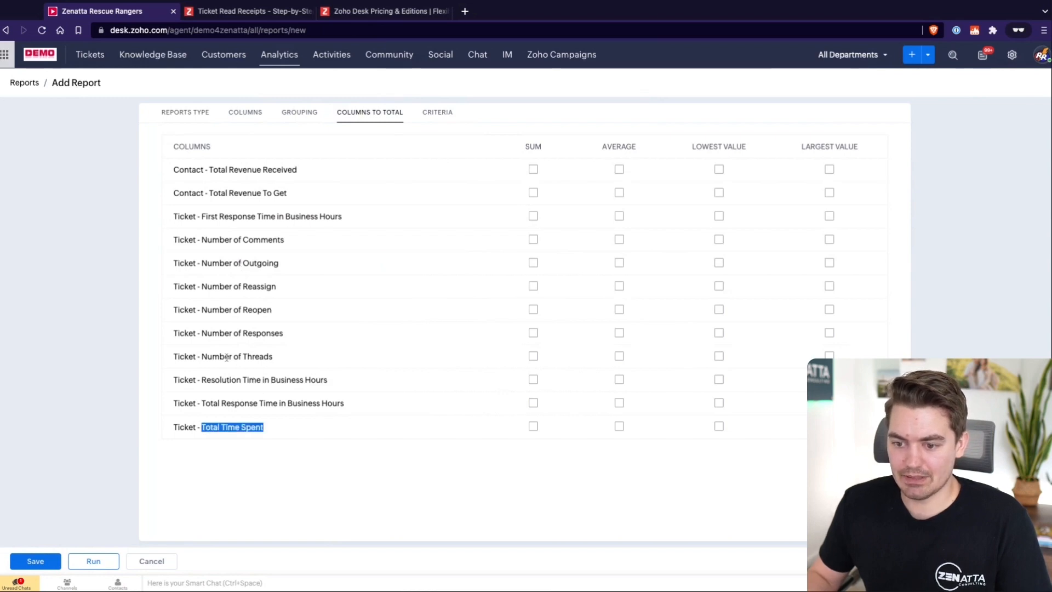
{"action": "left_click_drag", "start_coordinate": [201, 356], "coordinate": [273, 356]}
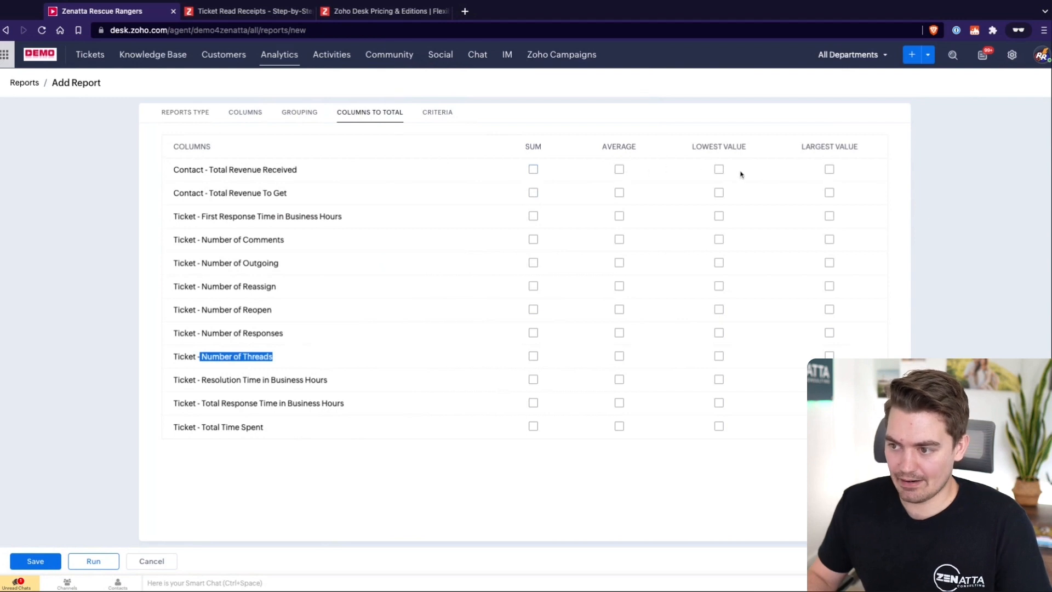
{"action": "left_click", "coordinate": [434, 112]}
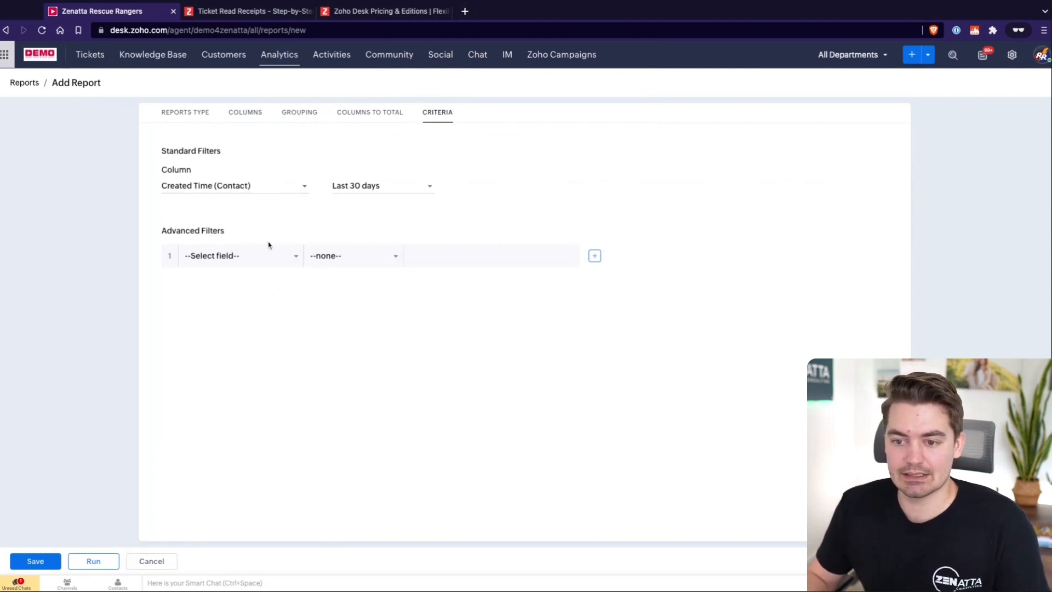
{"action": "left_click", "coordinate": [151, 561]}
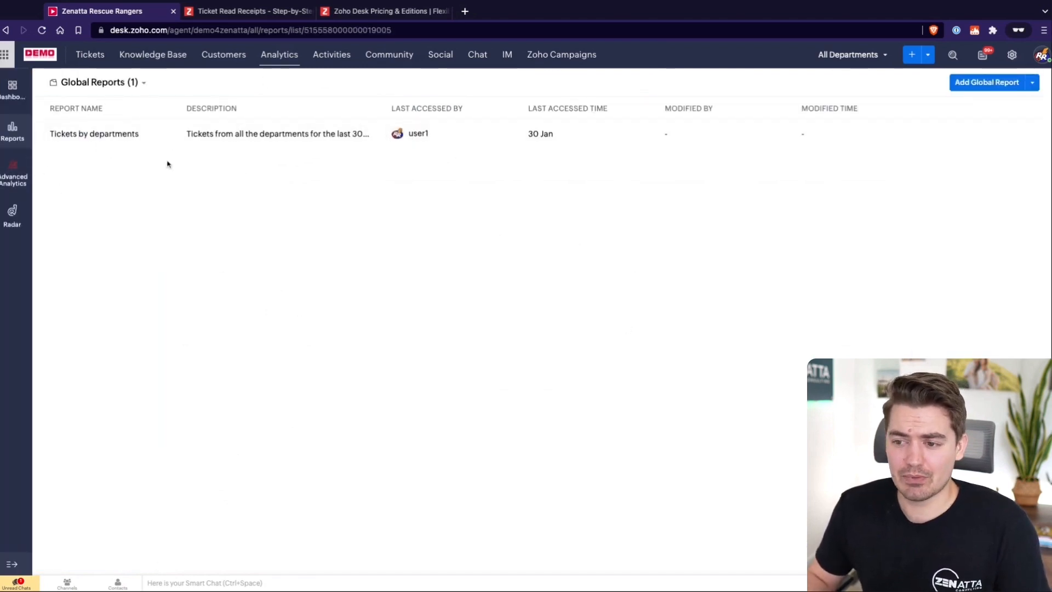
- Open Advanced Analytics and look over the available Zoho CRM Reports dashboards
{"action": "left_click", "coordinate": [15, 174]}
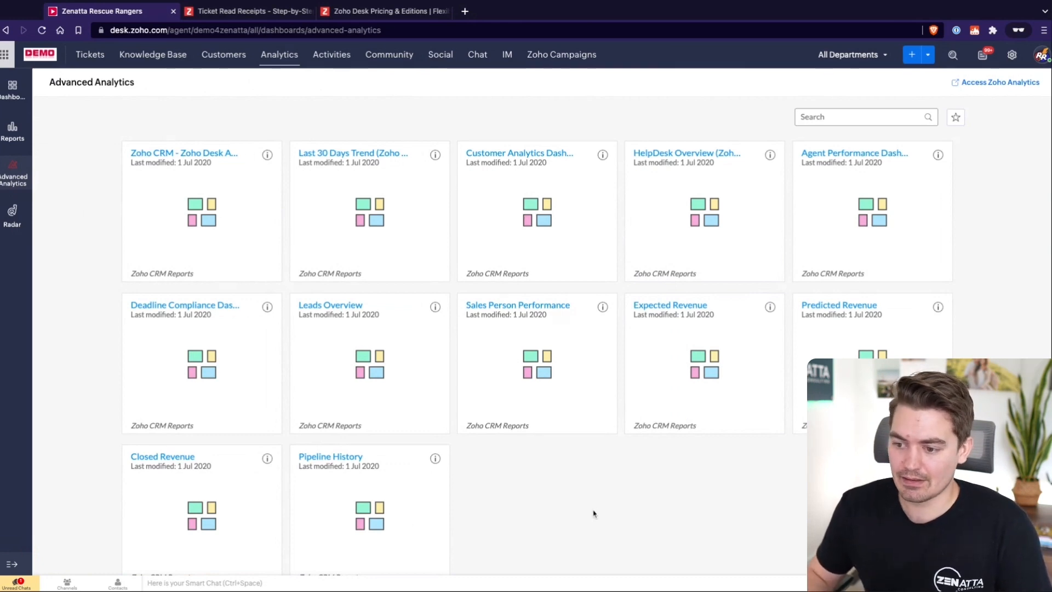
{"action": "scroll", "coordinate": [593, 509], "scroll_direction": "down", "scroll_amount": 1}
{"action": "scroll", "coordinate": [593, 510], "scroll_direction": "up", "scroll_amount": 1}
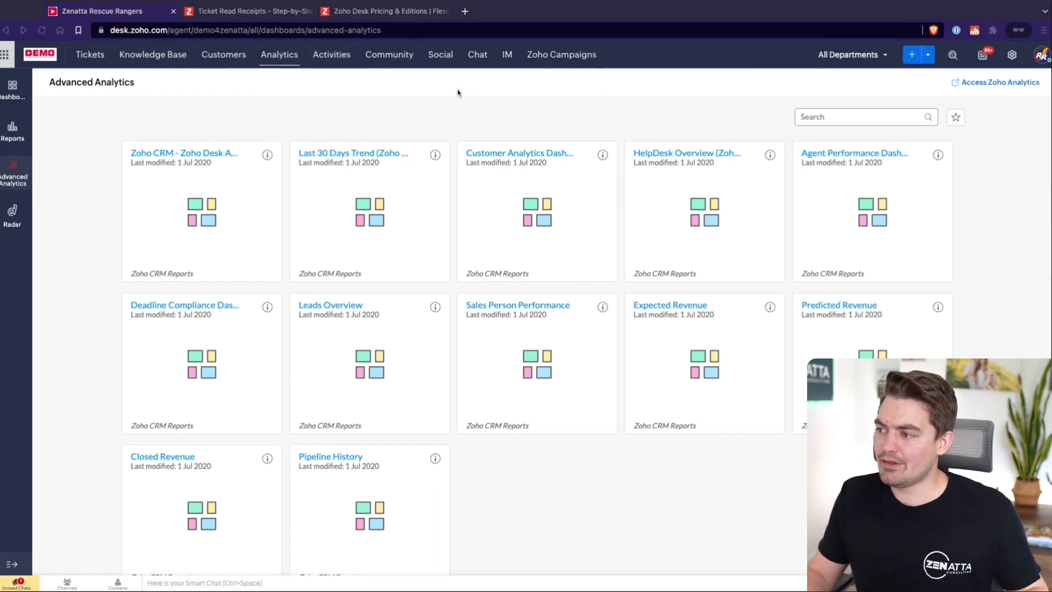
- Open the Read Receipts page in the Data Administration privacy settings of Setup
{"action": "left_click", "coordinate": [1012, 56]}
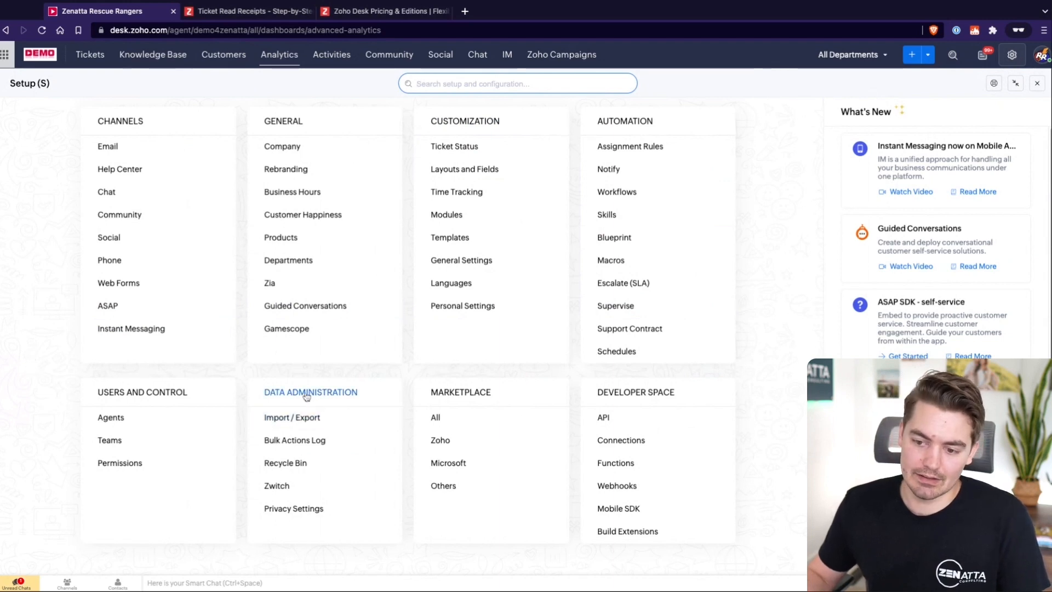
{"action": "left_click", "coordinate": [288, 513]}
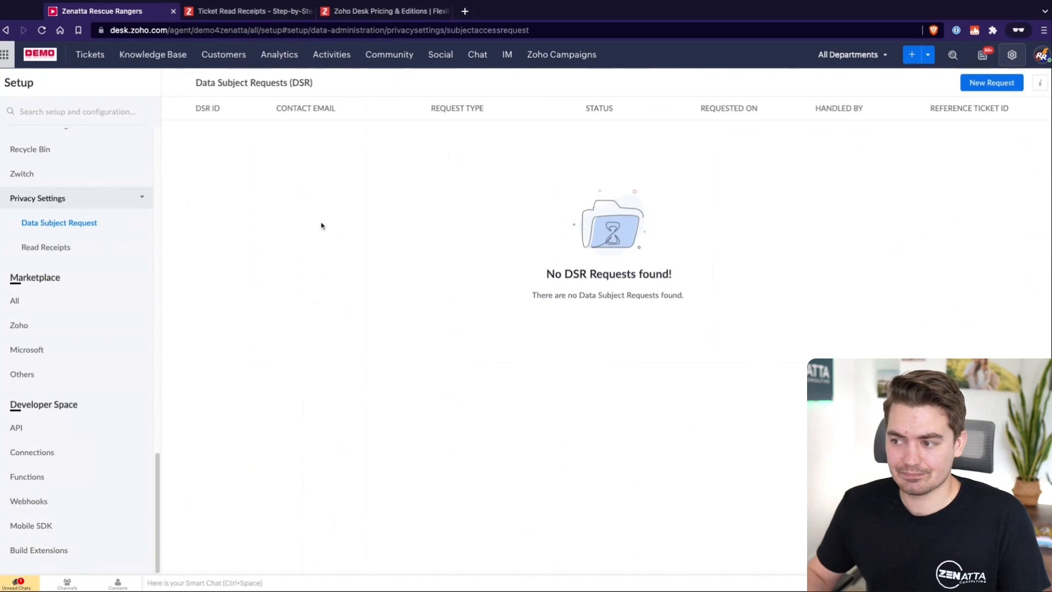
{"action": "left_click", "coordinate": [45, 248]}
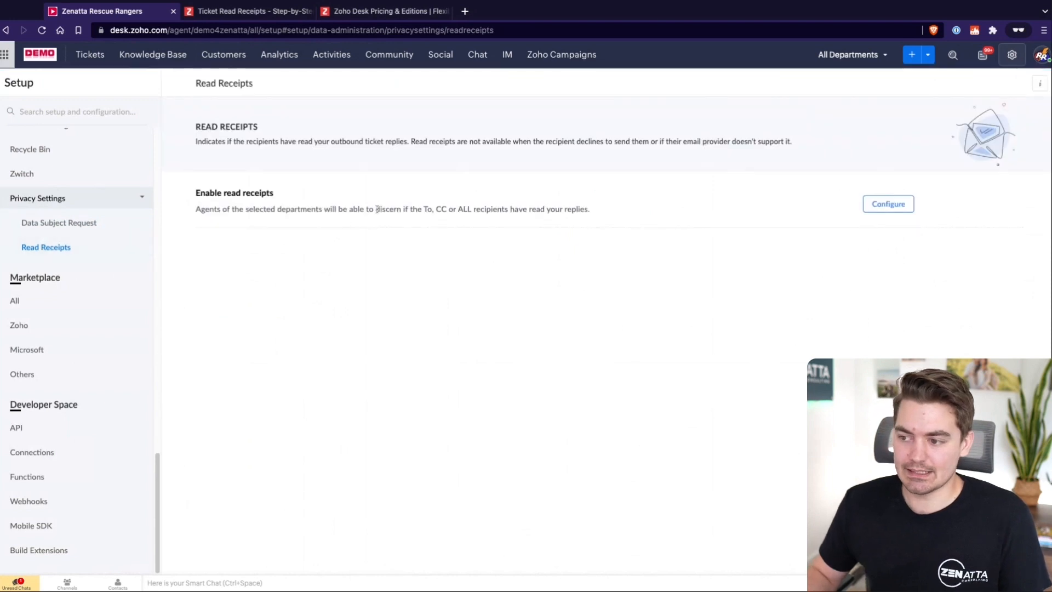
{"action": "left_click_drag", "start_coordinate": [194, 194], "coordinate": [327, 205]}
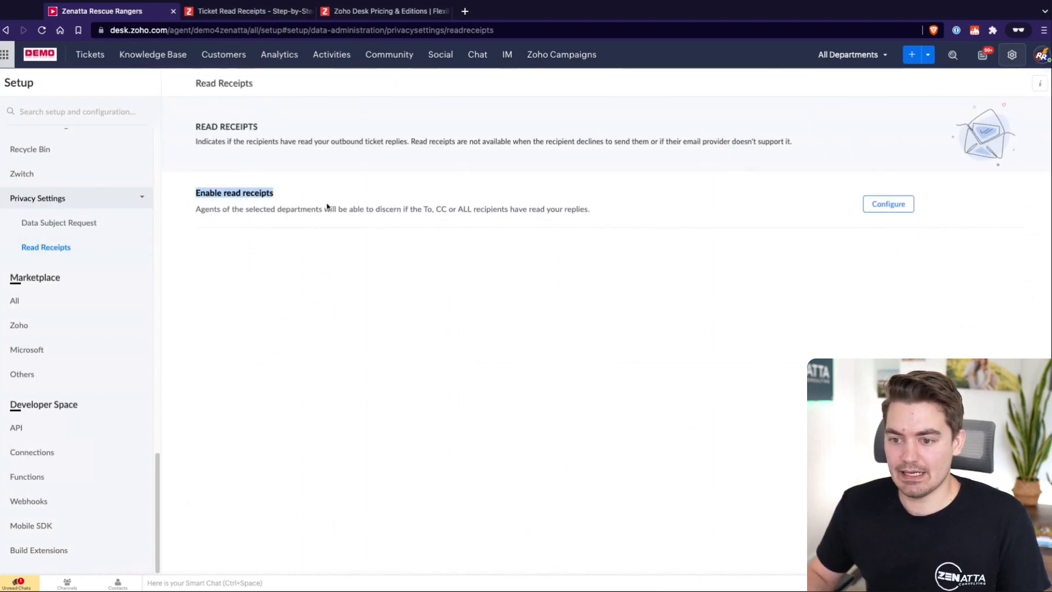
{"action": "left_click", "coordinate": [400, 263]}
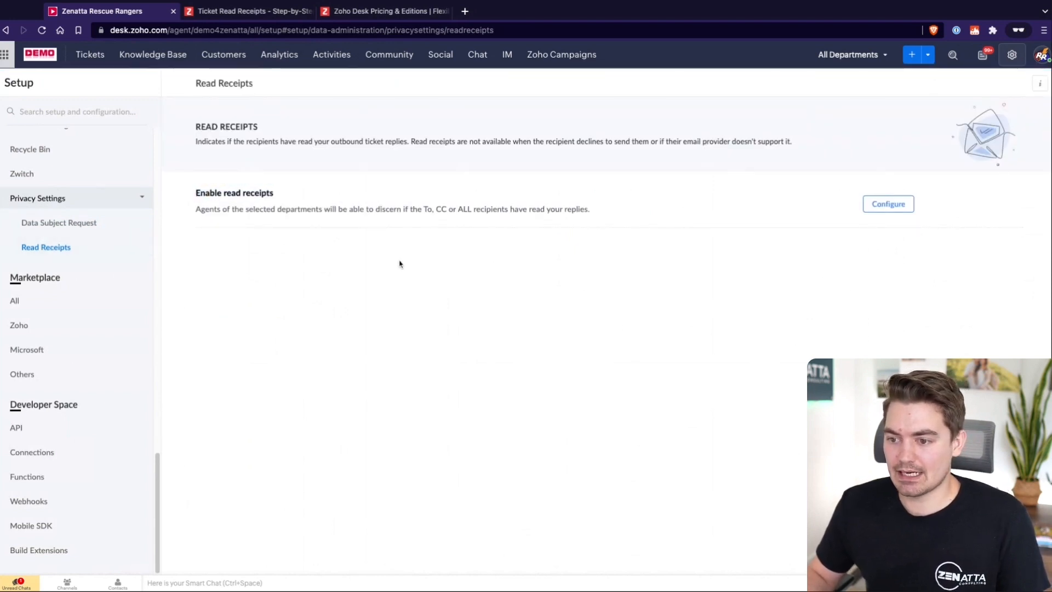
- Enable read receipts for the Internal and Support departments and save the configuration
{"action": "left_click", "coordinate": [899, 211]}
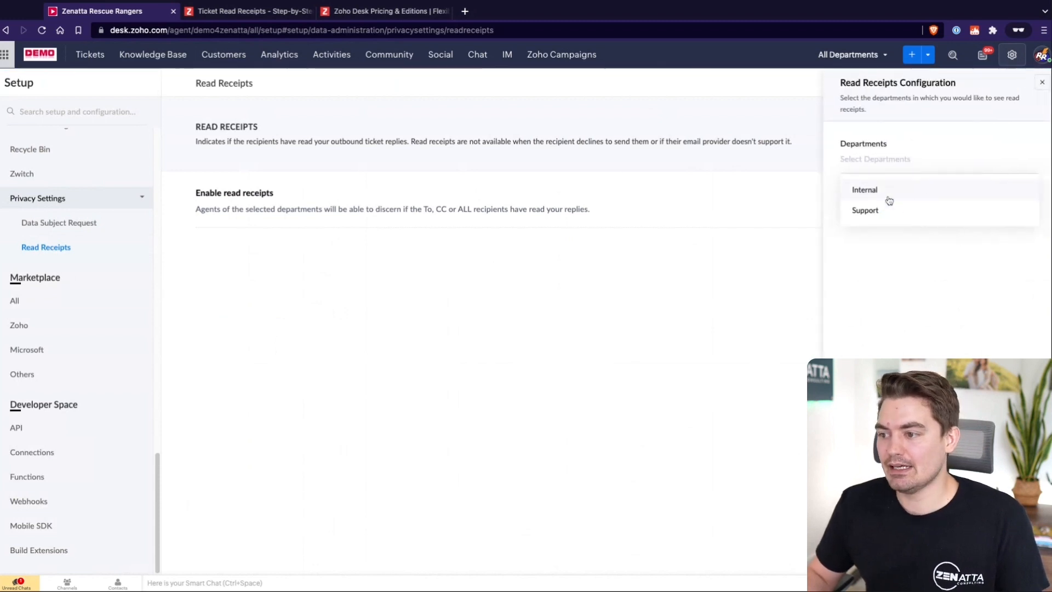
{"action": "left_click", "coordinate": [879, 190]}
{"action": "left_click", "coordinate": [881, 212]}
{"action": "left_click", "coordinate": [903, 286]}
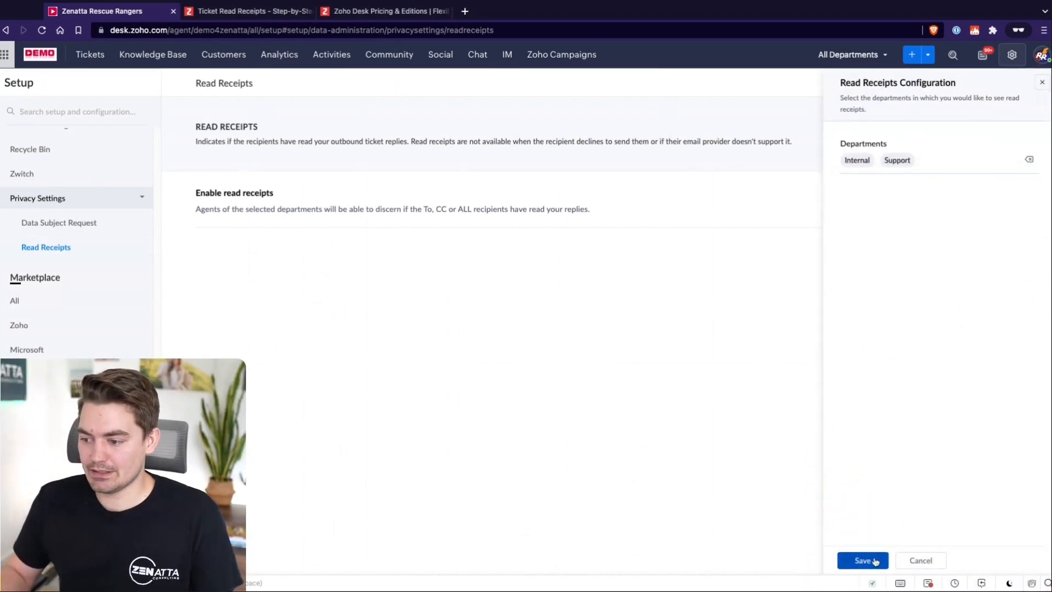
{"action": "left_click", "coordinate": [875, 560]}
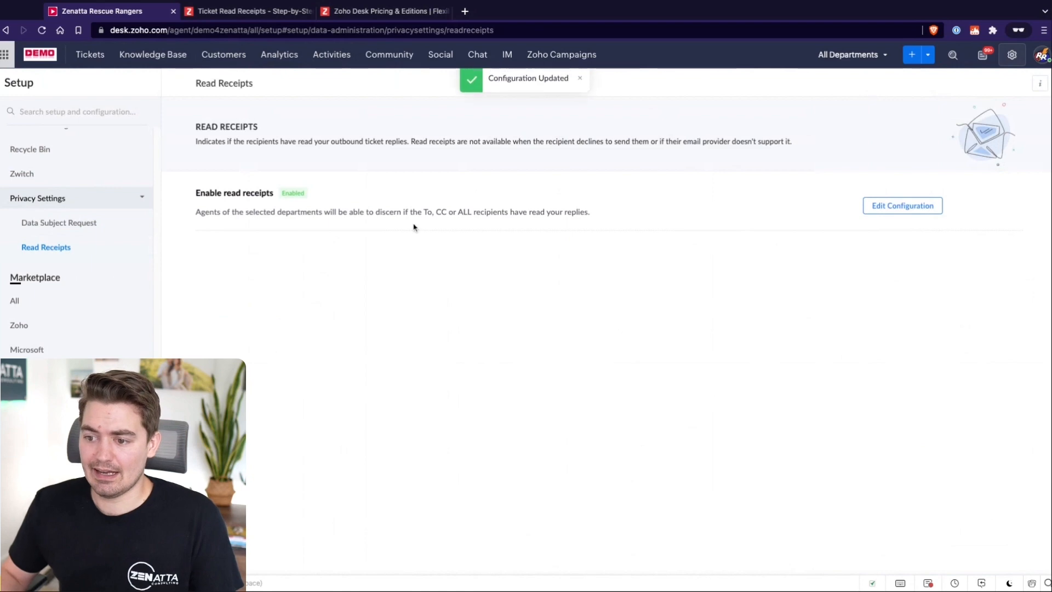